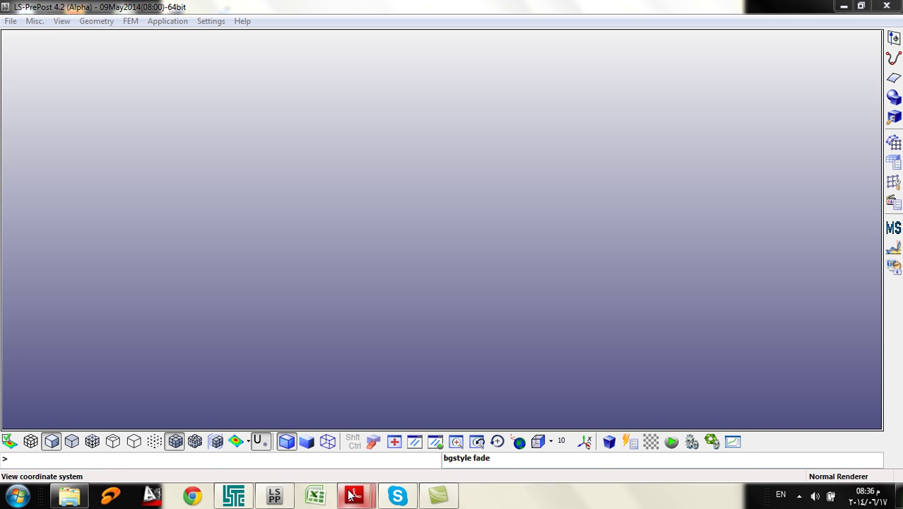
Review the beam's span, point load and cross-section dimensions in Problem Geometry.pdf, and return to the empty LS-PrePost model
{"action": "mouse_move", "coordinate": [353, 490]}
{"action": "left_click", "coordinate": [111, 429]}
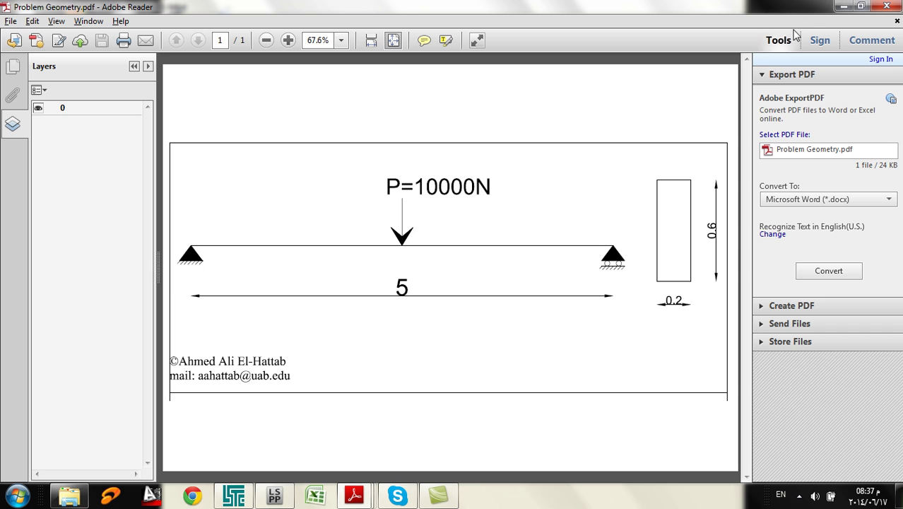
{"action": "left_click", "coordinate": [842, 7]}
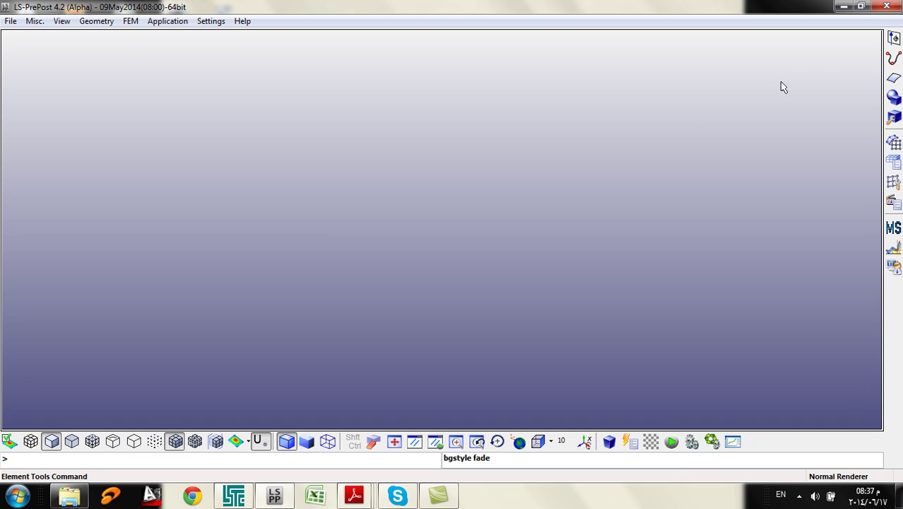
Create a line segment by parameters from the origin to end point X 5, Y 0, Z 0, checking the span in Problem Geometry.pdf
{"action": "left_click", "coordinate": [893, 61]}
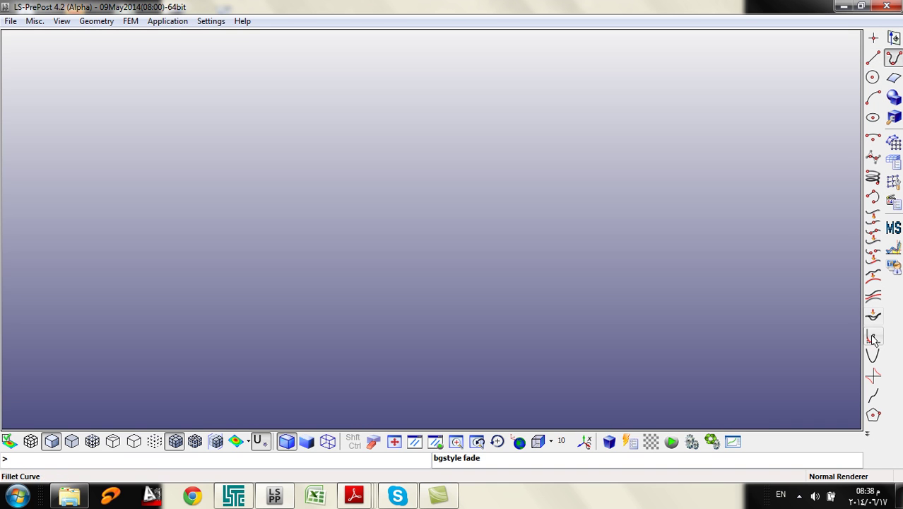
{"action": "left_click", "coordinate": [873, 59]}
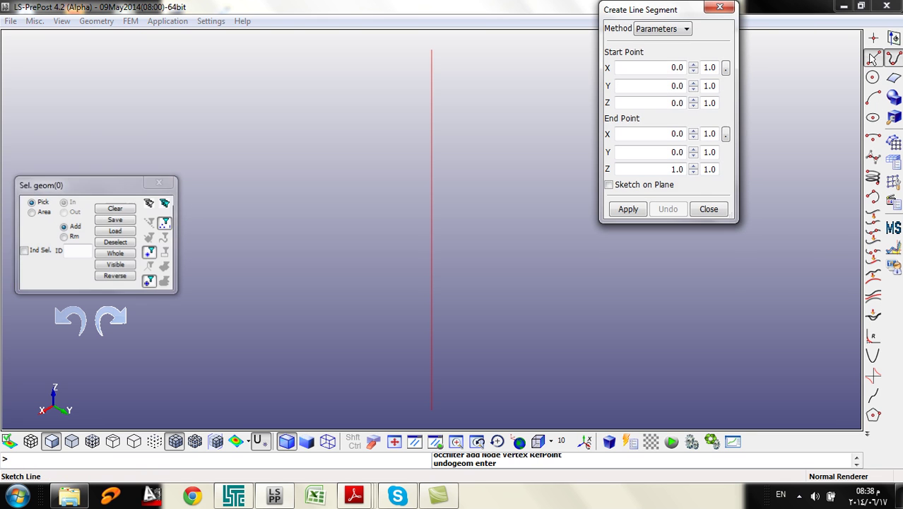
{"action": "left_click_drag", "start_coordinate": [658, 10], "coordinate": [660, 88]}
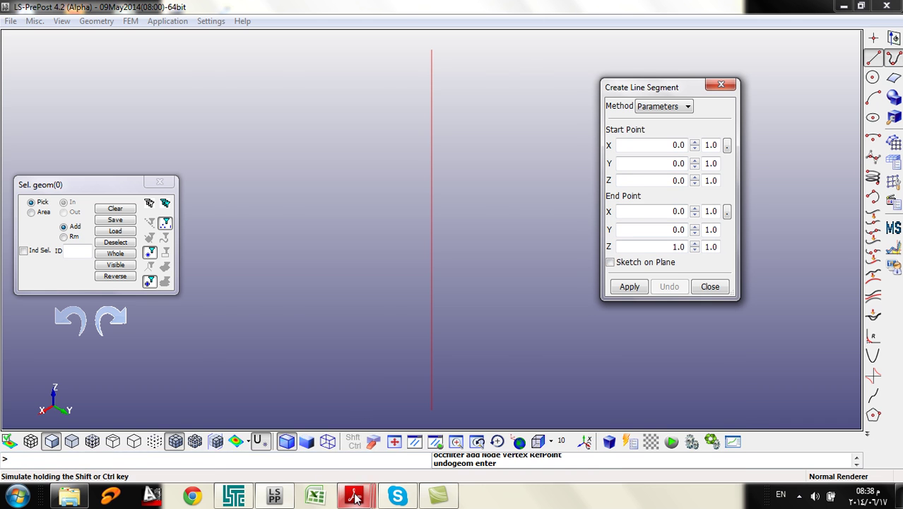
{"action": "mouse_move", "coordinate": [355, 497]}
{"action": "left_click", "coordinate": [85, 423]}
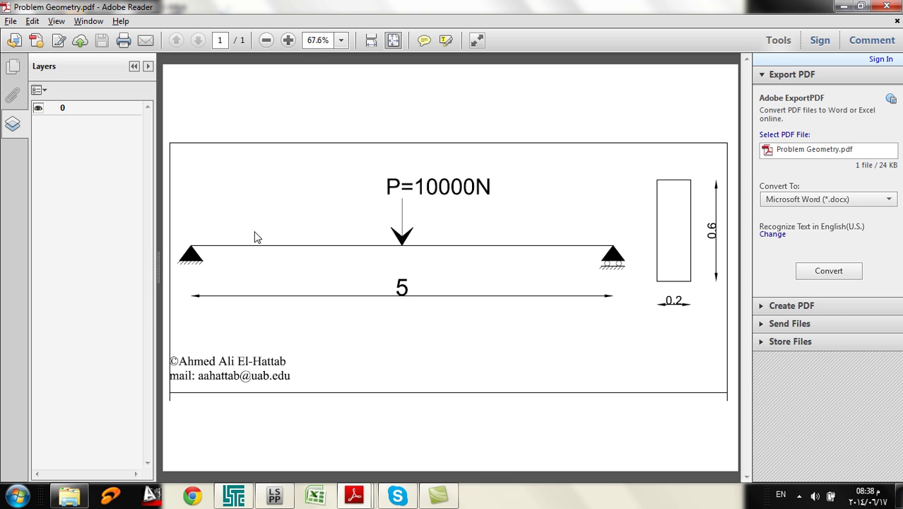
{"action": "mouse_move", "coordinate": [281, 498]}
{"action": "left_click", "coordinate": [274, 424]}
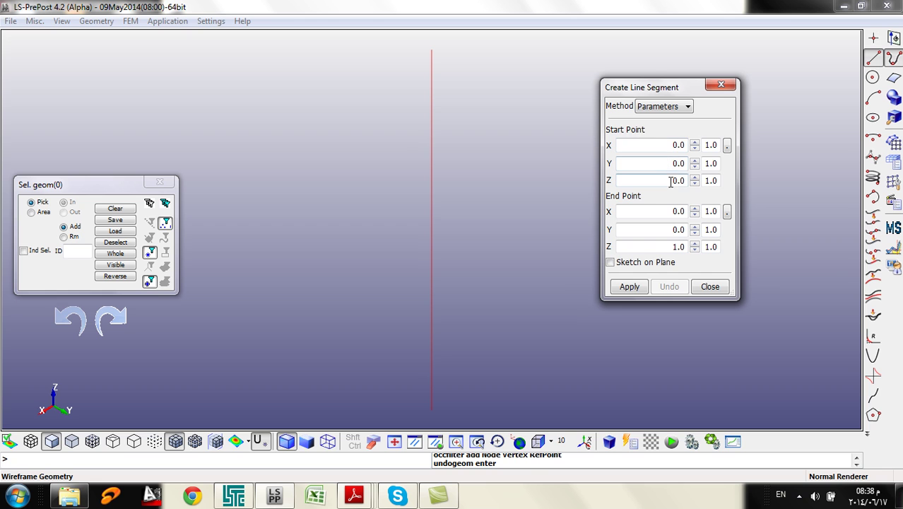
{"action": "double_click", "coordinate": [667, 211]}
{"action": "type", "text": "5"}
{"action": "double_click", "coordinate": [672, 229]}
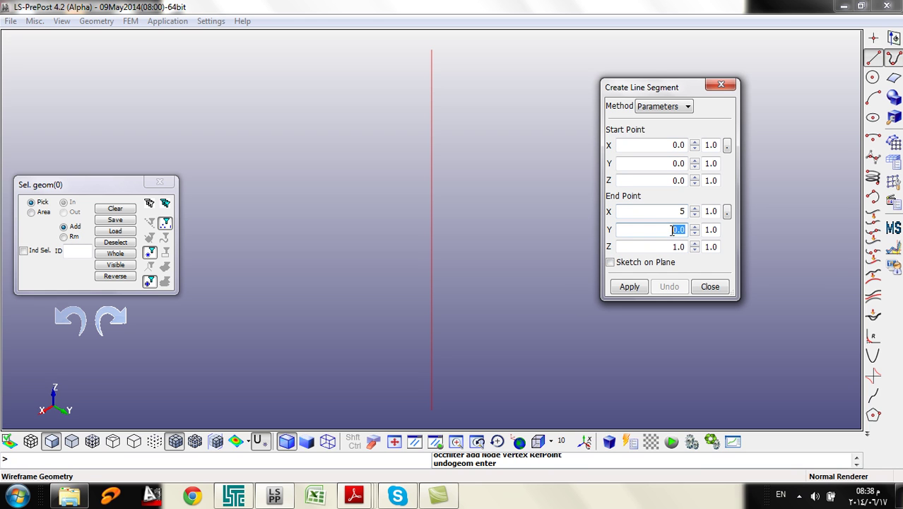
{"action": "double_click", "coordinate": [673, 246]}
{"action": "type", "text": "0"}
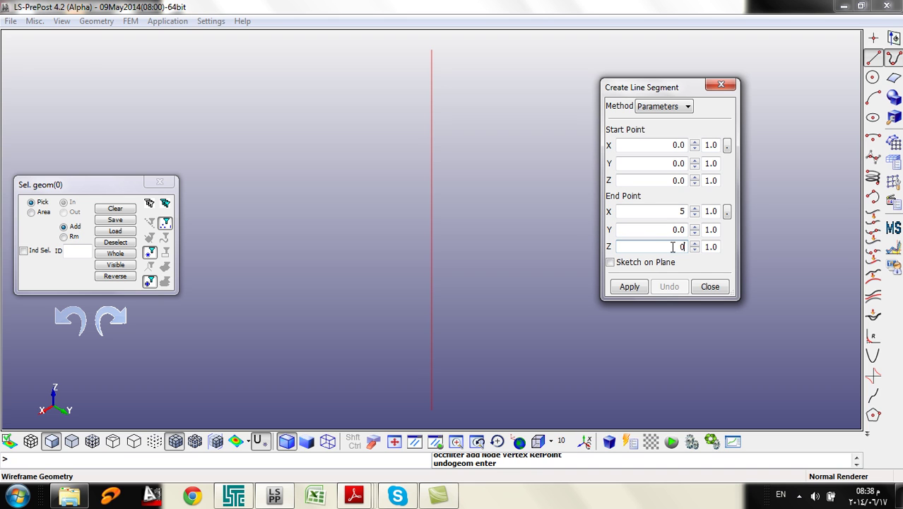
{"action": "left_click", "coordinate": [630, 287]}
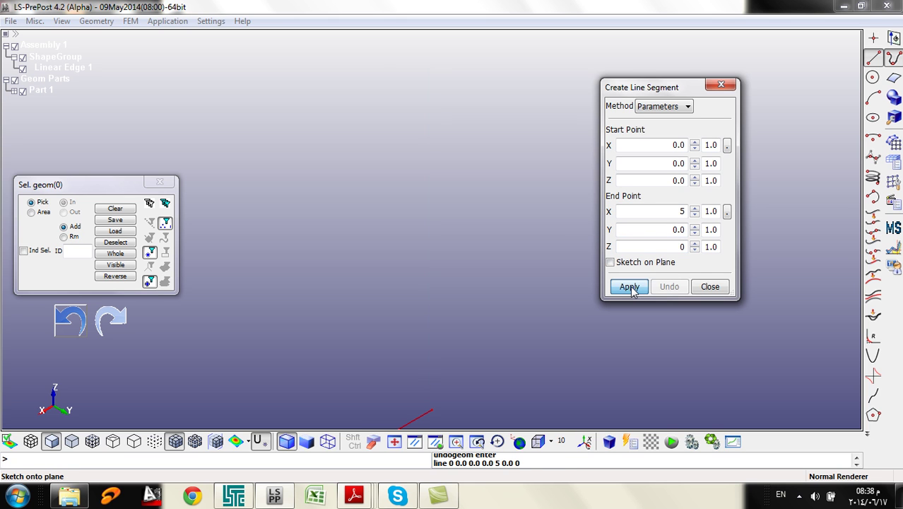
Centre the whole line in the view and finish creating line segments
{"action": "scroll", "coordinate": [408, 366], "scroll_direction": "down", "scroll_amount": 1}
{"action": "middle_click_drag", "start_coordinate": [408, 367], "coordinate": [541, 221], "text": "shift"}
{"action": "scroll", "coordinate": [541, 221], "scroll_direction": "down", "scroll_amount": 2}
{"action": "middle_click_drag", "start_coordinate": [329, 356], "coordinate": [434, 268], "text": "shift"}
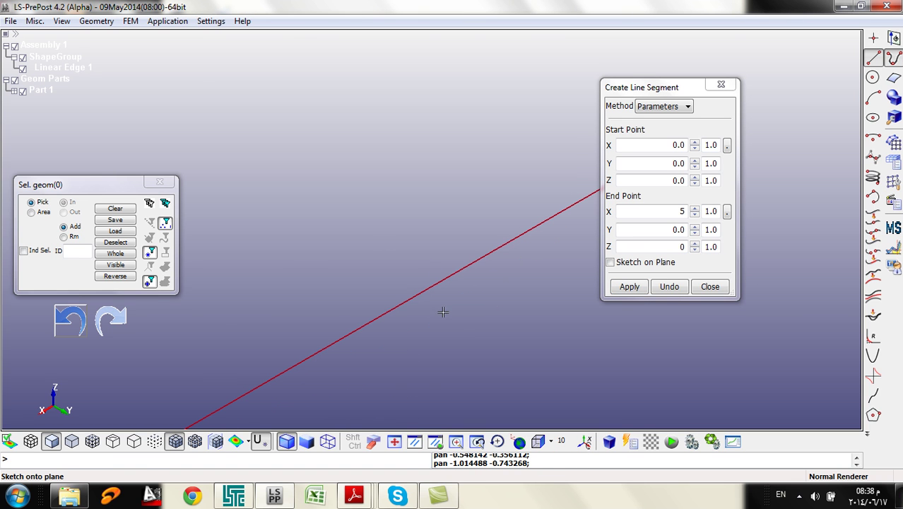
{"action": "left_click", "coordinate": [394, 442]}
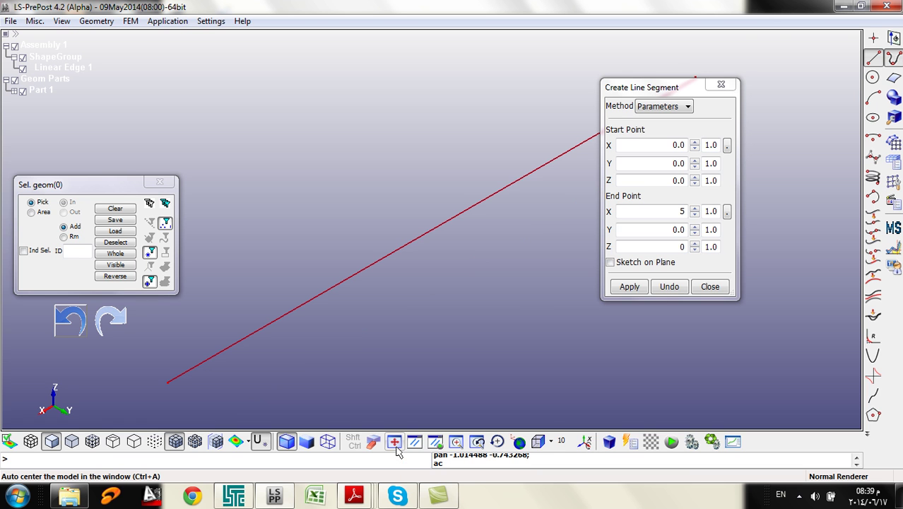
{"action": "left_click_drag", "start_coordinate": [638, 97], "coordinate": [737, 176]}
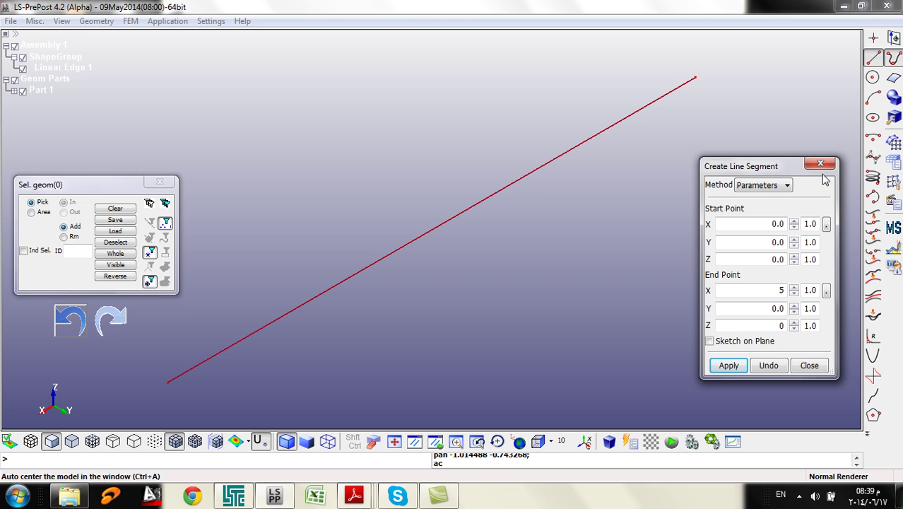
{"action": "left_click", "coordinate": [809, 366]}
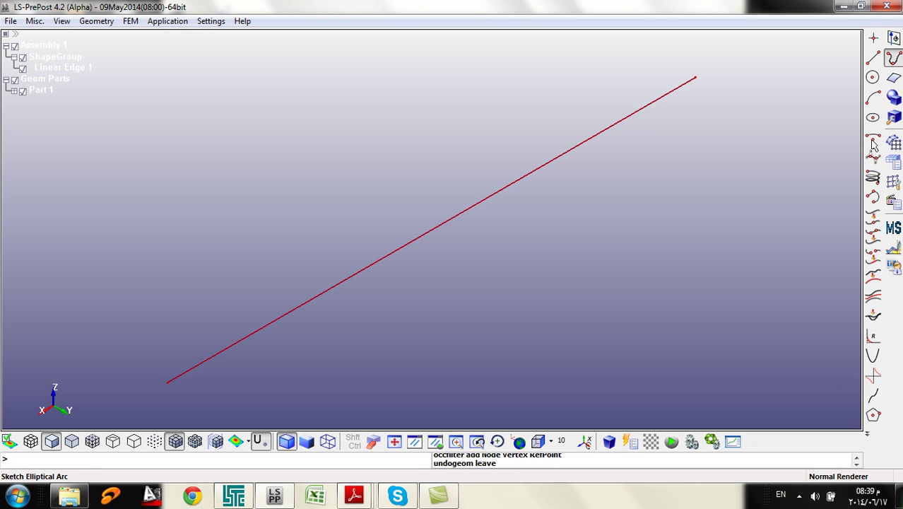
Examine the element ID, part ID and Beam By method options for beams in Element Generation, and exit it
{"action": "left_click", "coordinate": [893, 142]}
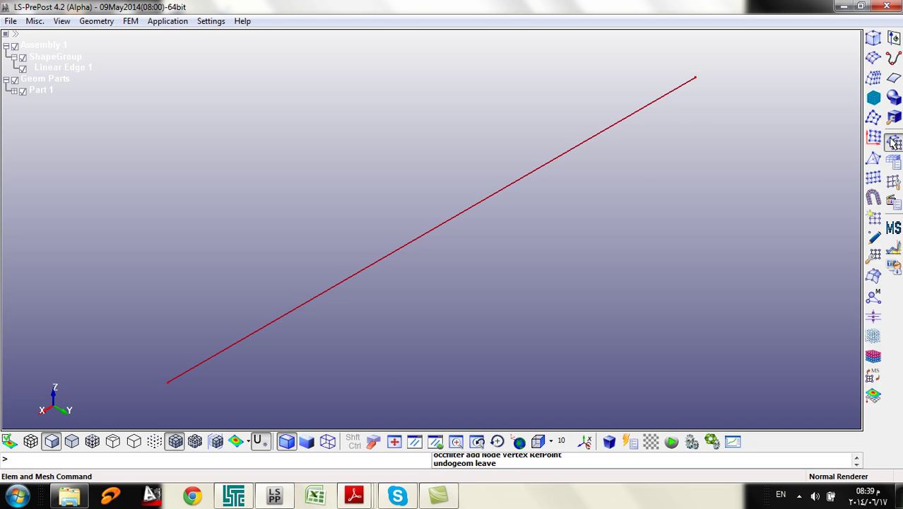
{"action": "left_click", "coordinate": [874, 216]}
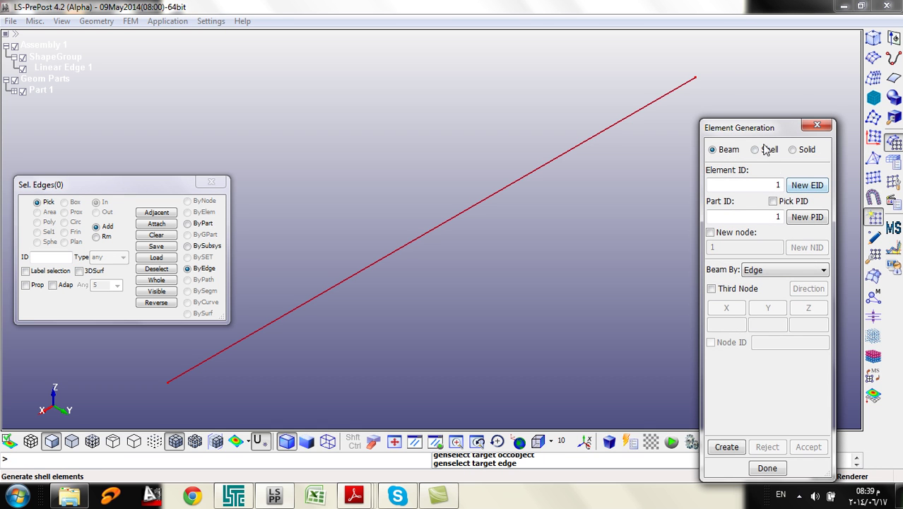
{"action": "left_click_drag", "start_coordinate": [771, 131], "coordinate": [770, 80]}
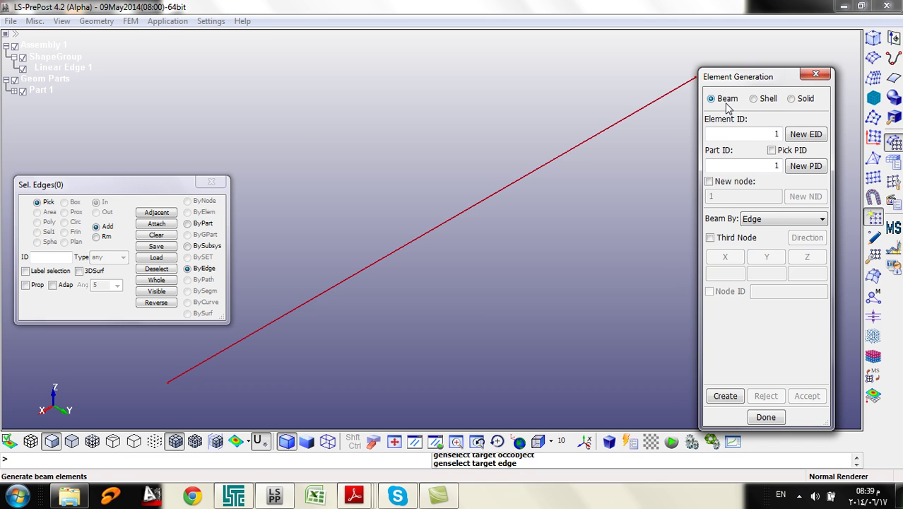
{"action": "double_click", "coordinate": [725, 134]}
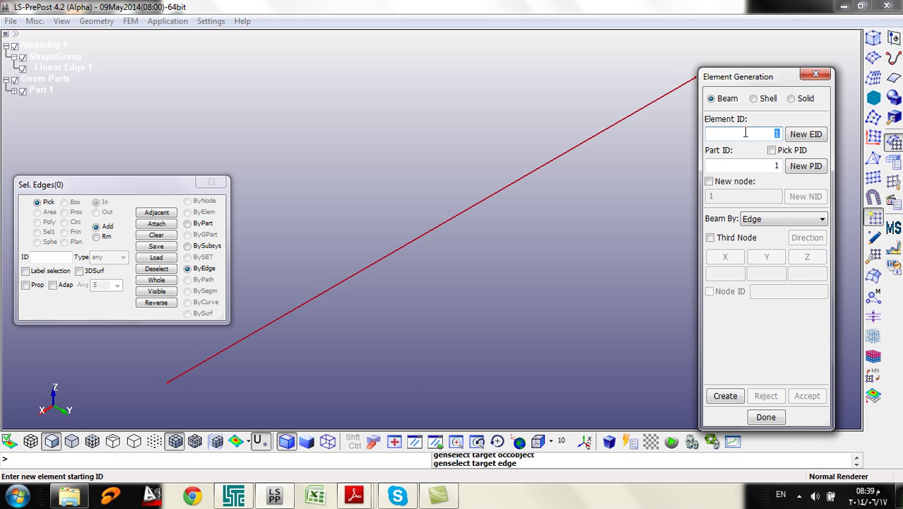
{"action": "left_click", "coordinate": [743, 165]}
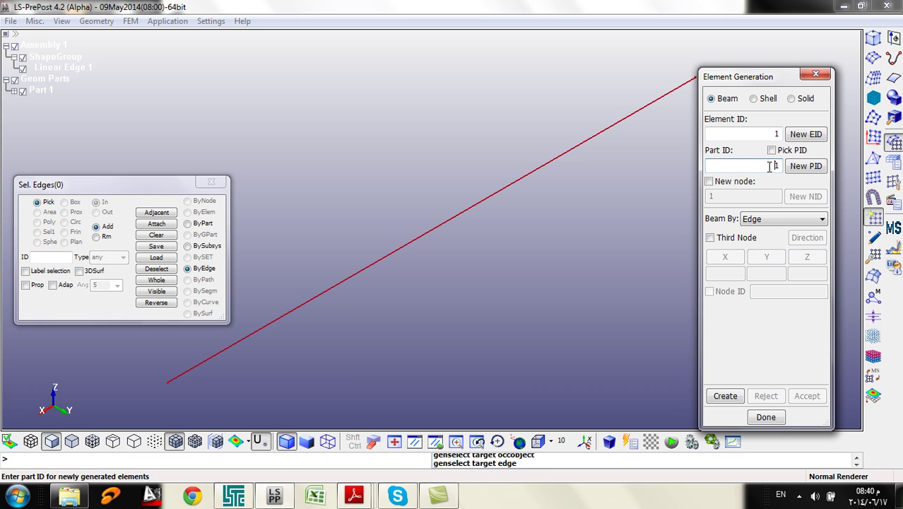
{"action": "double_click", "coordinate": [777, 165]}
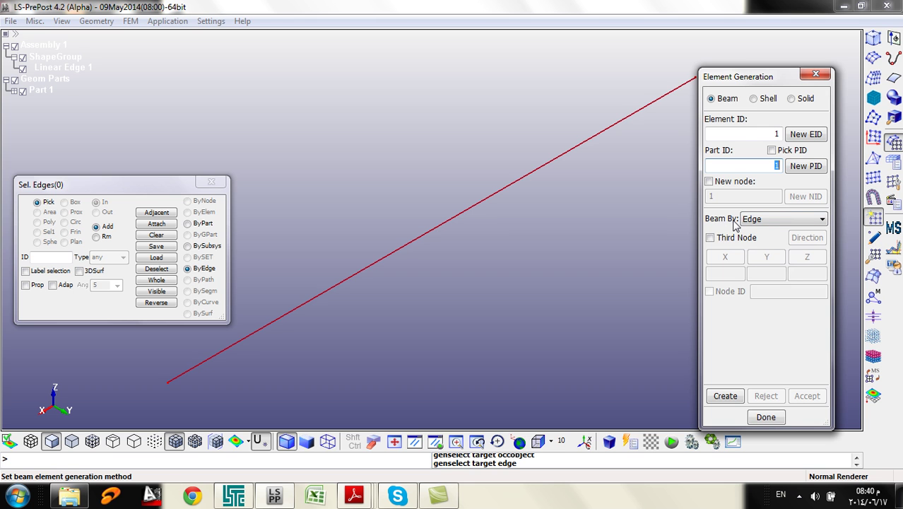
{"action": "left_click_drag", "start_coordinate": [746, 76], "coordinate": [774, 63]}
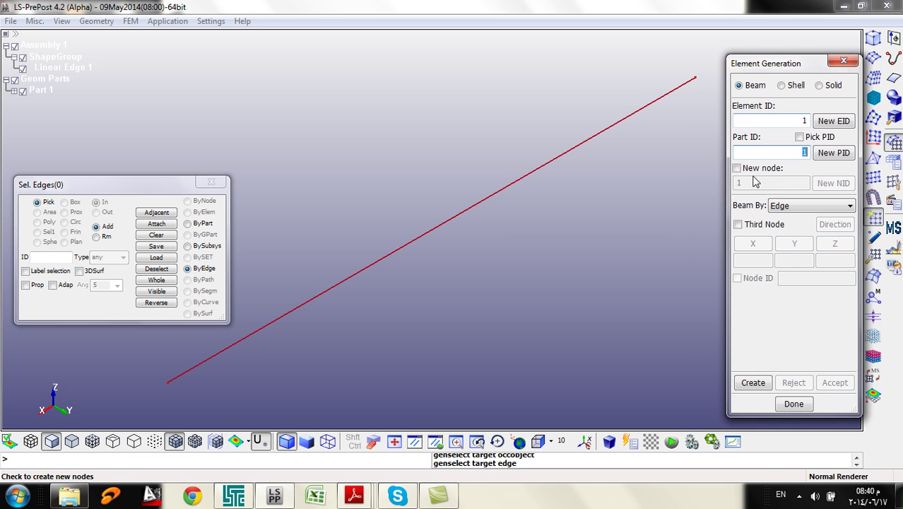
{"action": "left_click", "coordinate": [781, 209]}
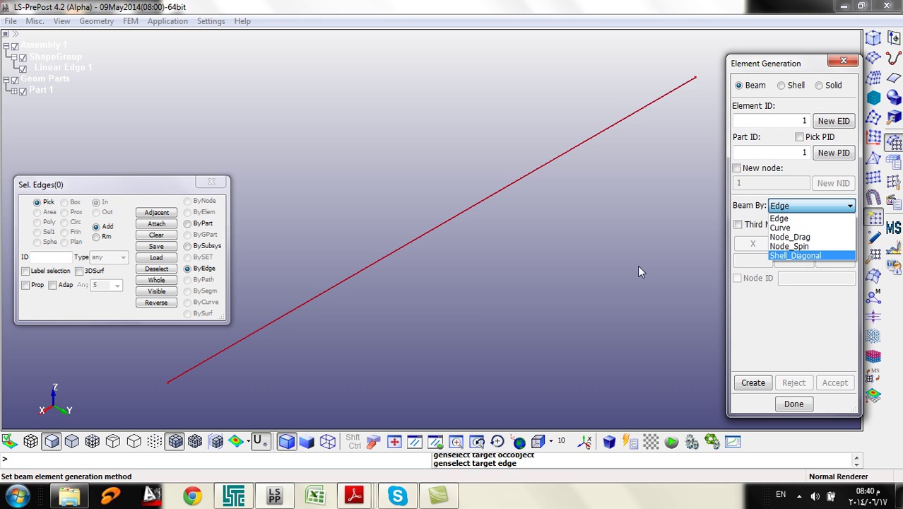
{"action": "left_click", "coordinate": [793, 404]}
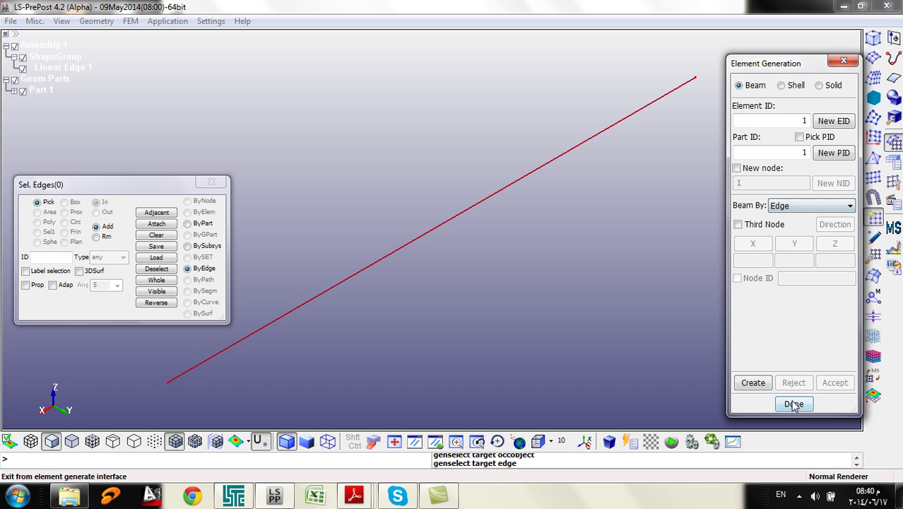
{"action": "left_click", "coordinate": [792, 404]}
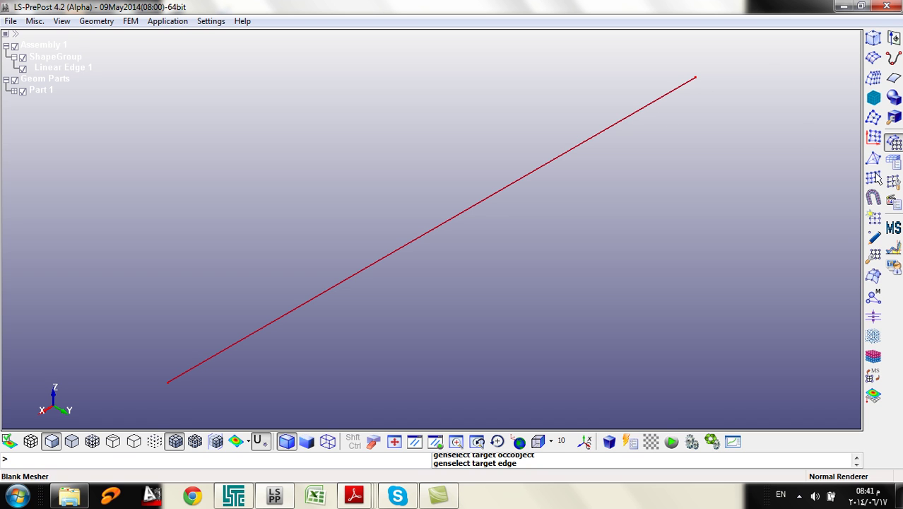
Restart Element Generation for beam elements and set the beam generation method to Curve
{"action": "left_click", "coordinate": [874, 220]}
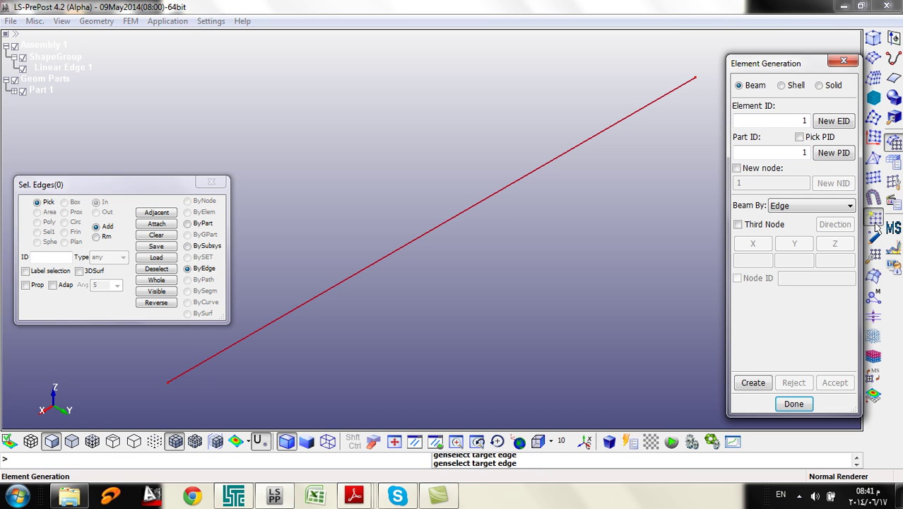
{"action": "left_click", "coordinate": [789, 208]}
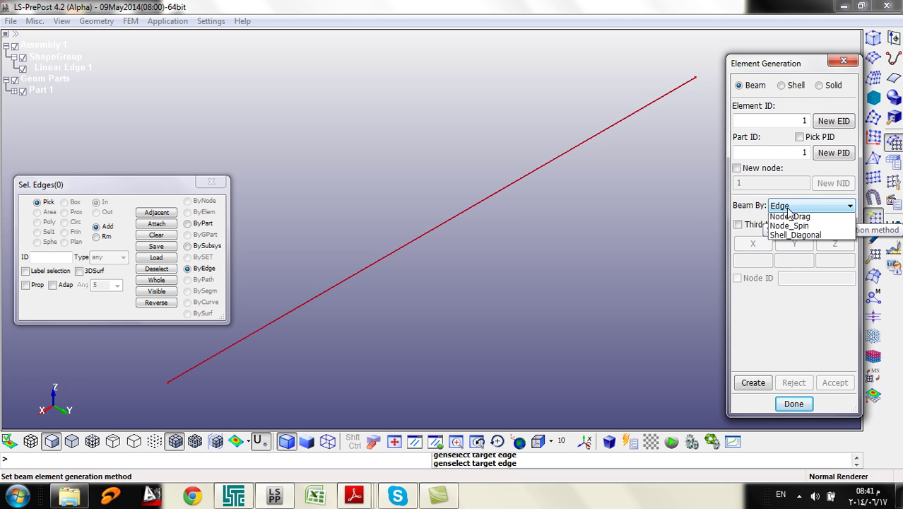
{"action": "left_click", "coordinate": [789, 227]}
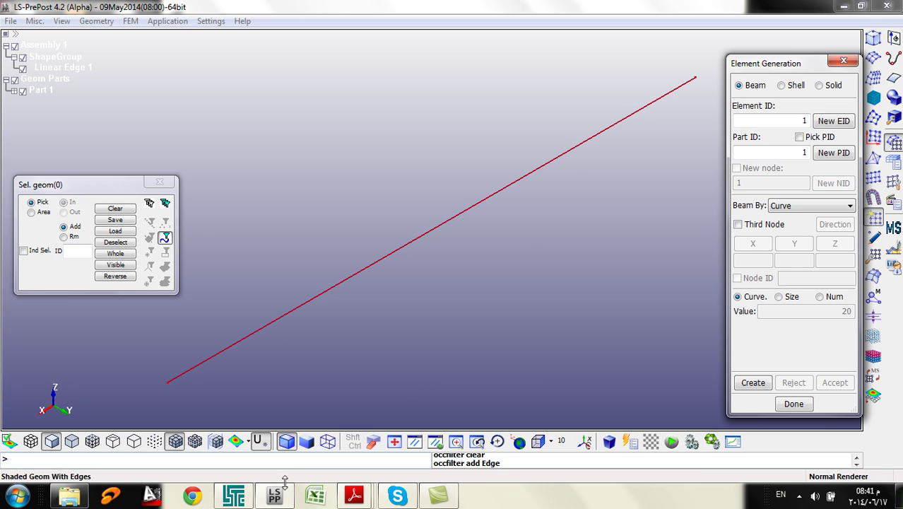
Consult Third Node.pdf, and enable the beam's third node in LS-PrePost with coordinates X 0, Y 0, Z 1
{"action": "mouse_move", "coordinate": [354, 495]}
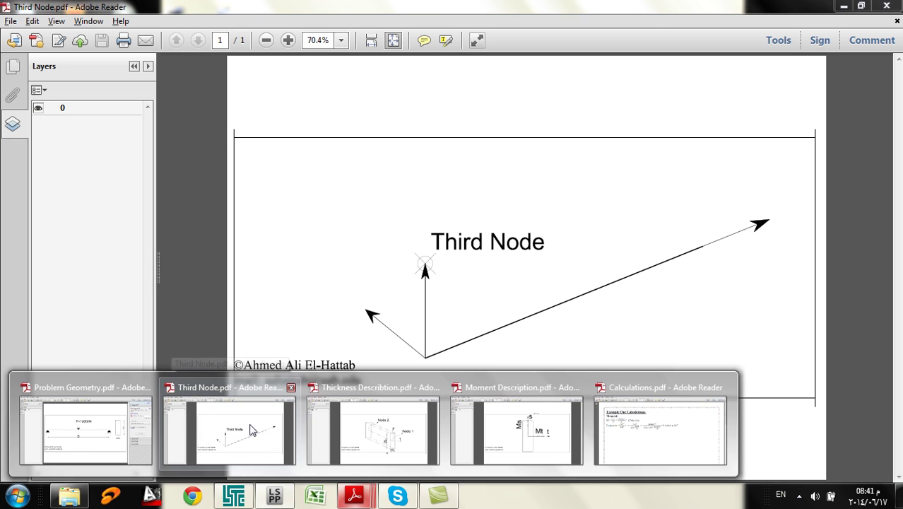
{"action": "left_click", "coordinate": [252, 430]}
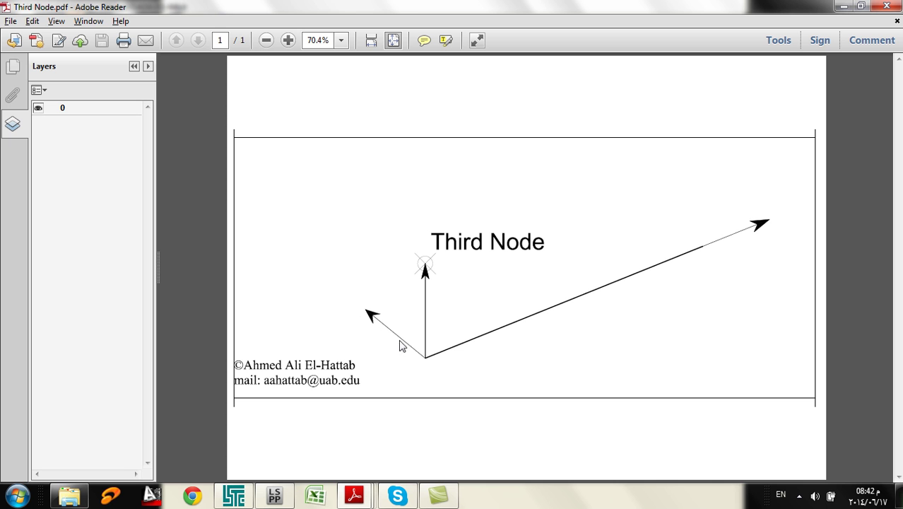
{"action": "left_click", "coordinate": [274, 494]}
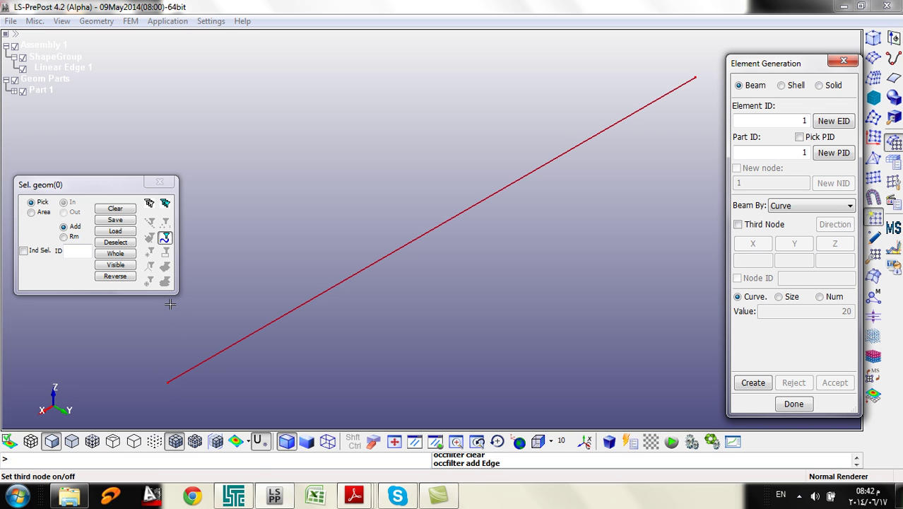
{"action": "left_click", "coordinate": [738, 225]}
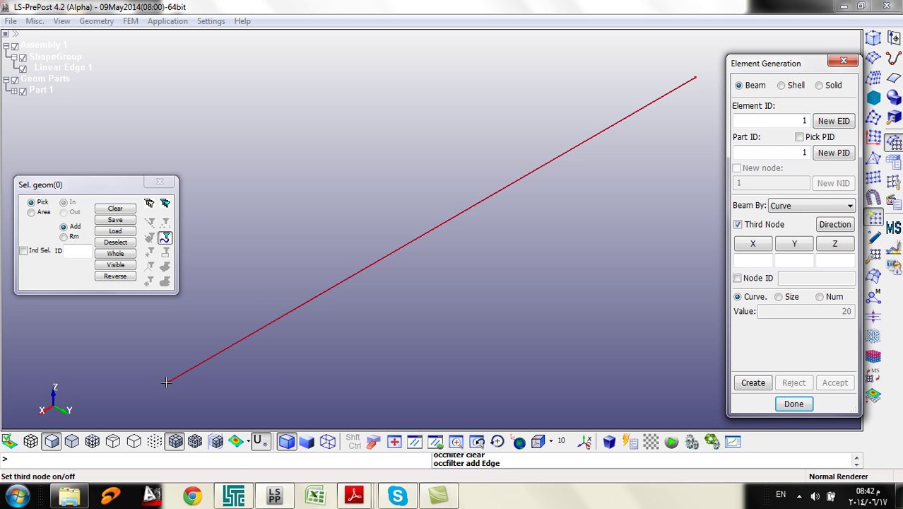
{"action": "left_click", "coordinate": [832, 264]}
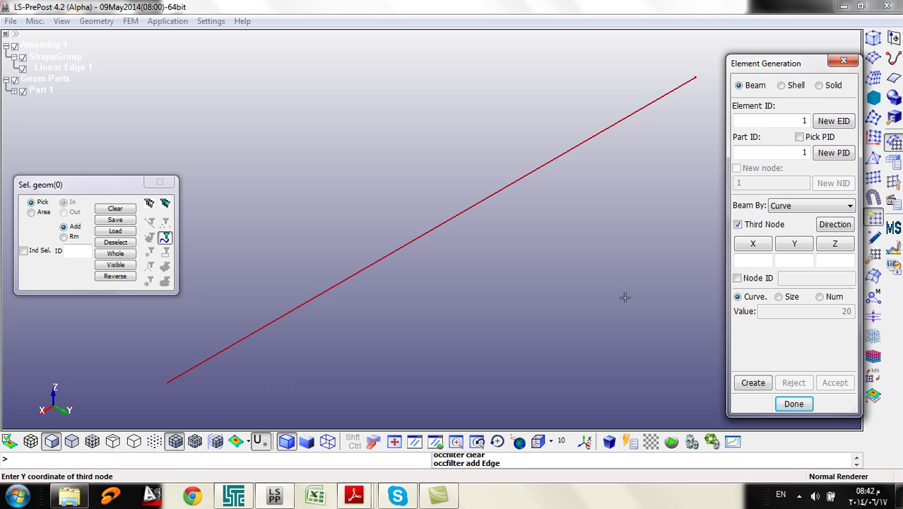
{"action": "left_click", "coordinate": [747, 261]}
{"action": "type", "text": "0"}
{"action": "left_click", "coordinate": [790, 258]}
{"action": "type", "text": "0"}
{"action": "left_click", "coordinate": [836, 259]}
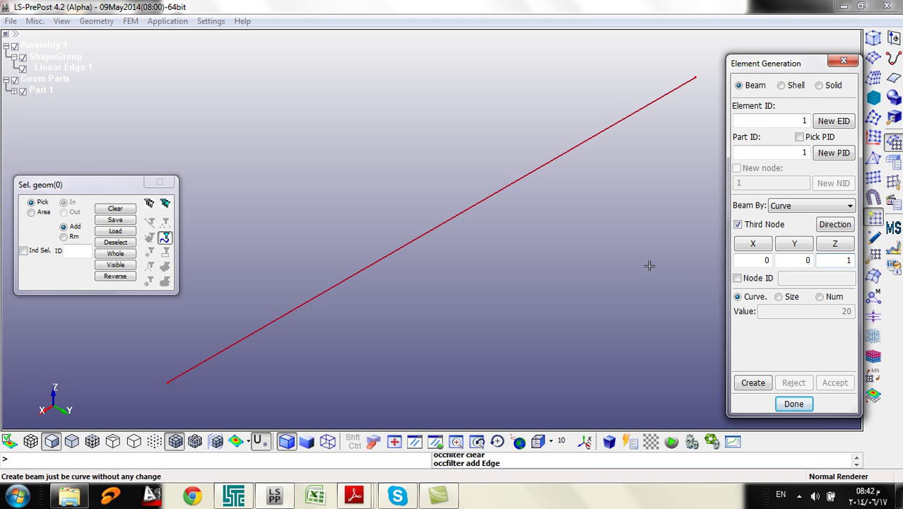
Generate 20 beam elements along the line by number, accept them, and finish Element Generation
{"action": "left_click", "coordinate": [462, 211]}
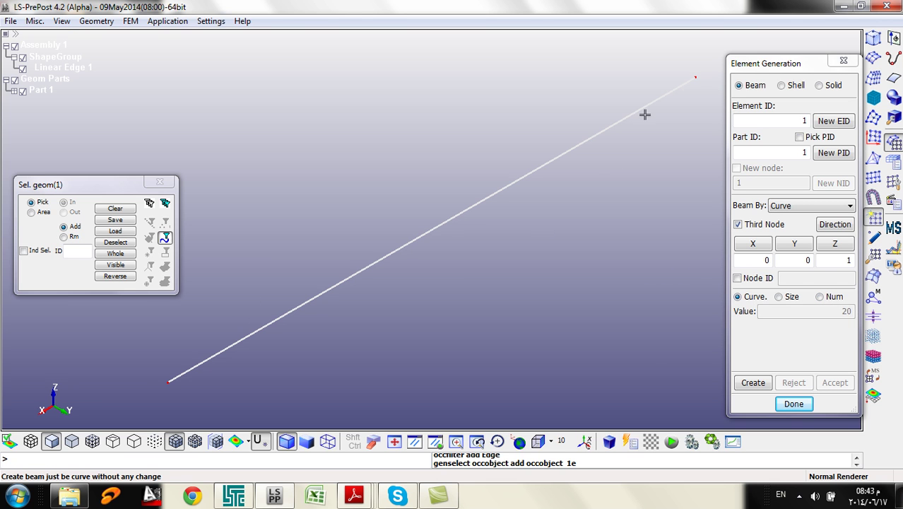
{"action": "left_click", "coordinate": [819, 297]}
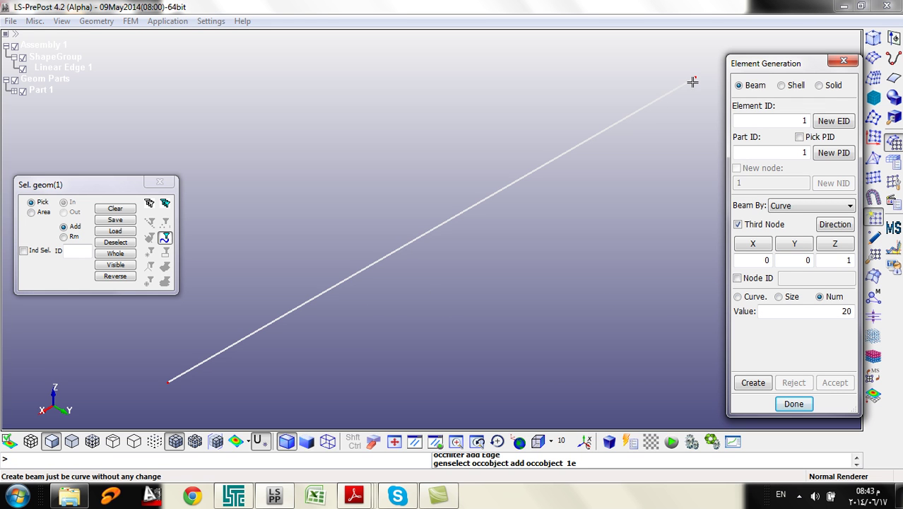
{"action": "double_click", "coordinate": [819, 310]}
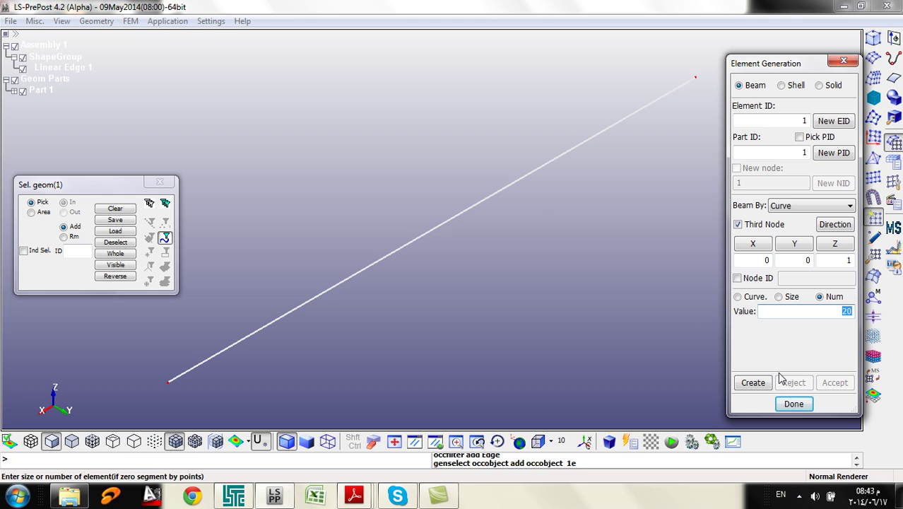
{"action": "left_click", "coordinate": [753, 382]}
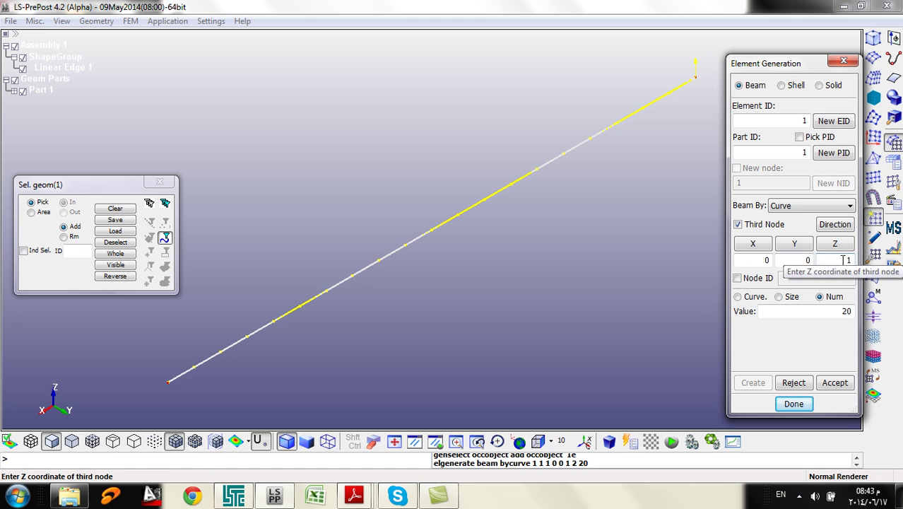
{"action": "left_click", "coordinate": [834, 385]}
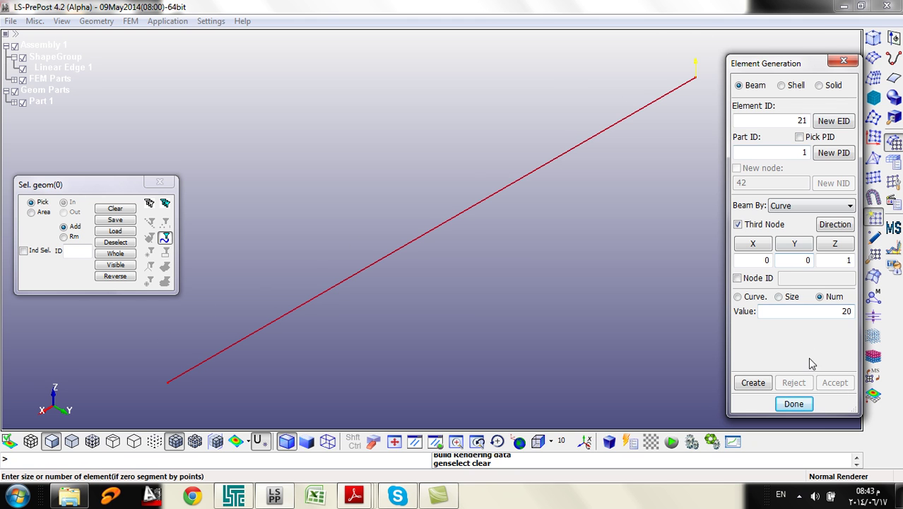
{"action": "left_click", "coordinate": [794, 403]}
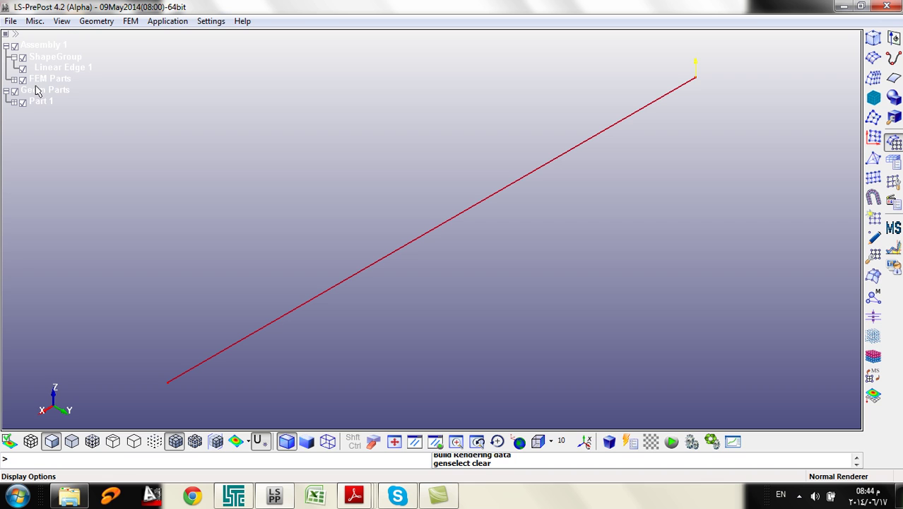
Expand the FEM parts and toggle the visibility of Linear Edge 1 and FEM part 1 to compare geometry with mesh
{"action": "left_click", "coordinate": [14, 80]}
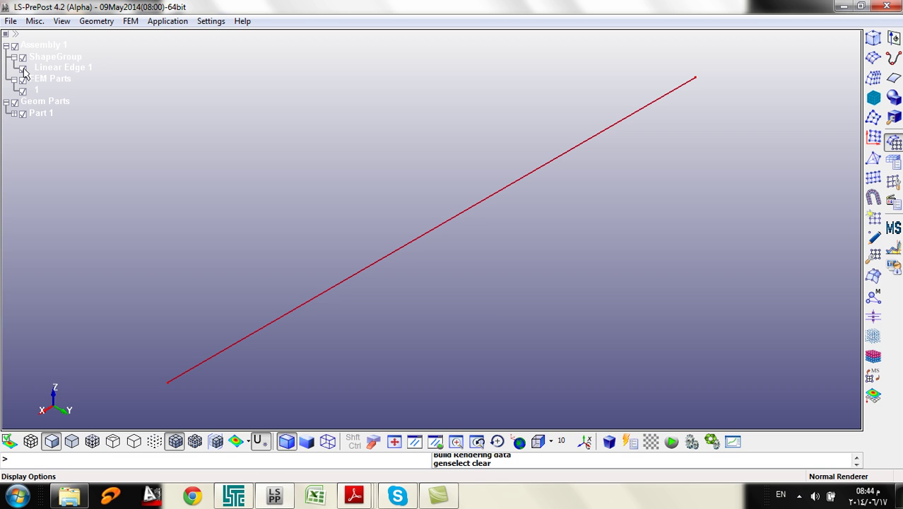
{"action": "left_click", "coordinate": [24, 71]}
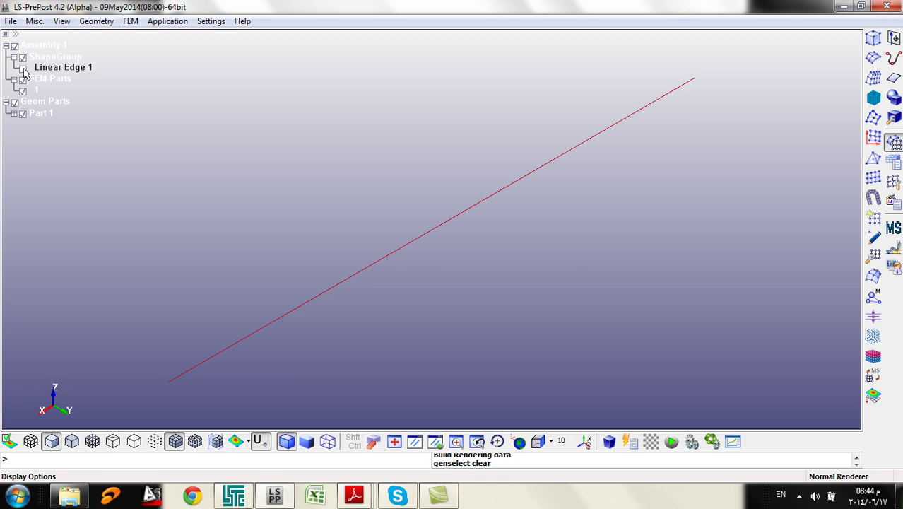
{"action": "left_click", "coordinate": [24, 71]}
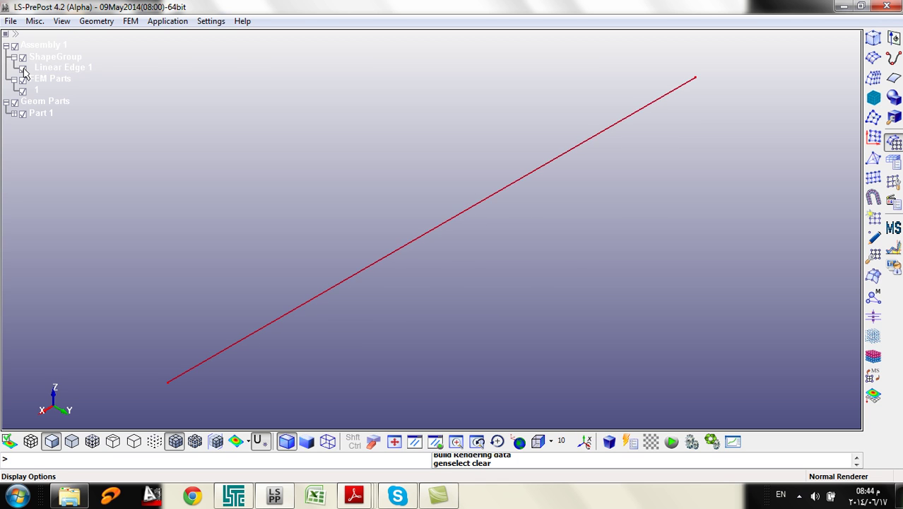
{"action": "left_click", "coordinate": [24, 71]}
{"action": "left_click", "coordinate": [24, 71]}
{"action": "left_click", "coordinate": [24, 70]}
{"action": "left_click", "coordinate": [24, 70]}
{"action": "left_click", "coordinate": [24, 95]}
{"action": "left_click", "coordinate": [24, 95]}
{"action": "left_click", "coordinate": [24, 95]}
{"action": "left_click", "coordinate": [24, 95]}
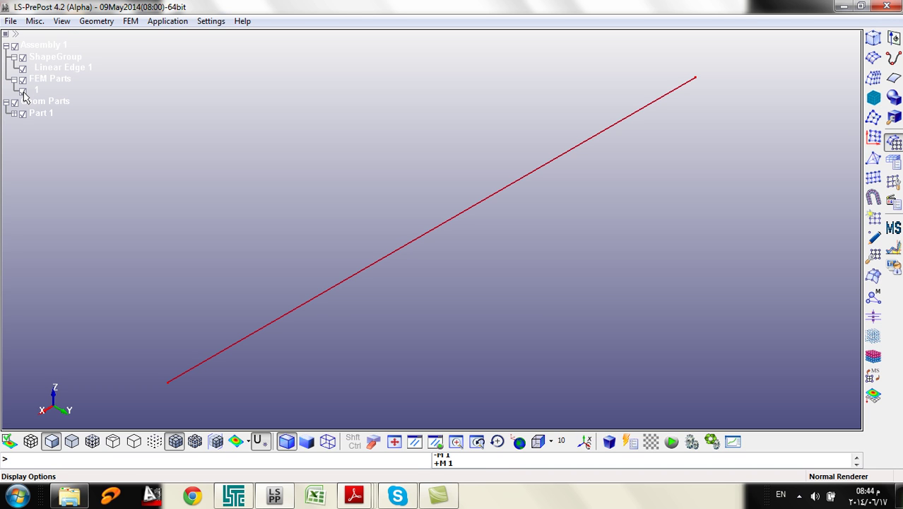
Delete the ShapeGroup with all its shapes from Assembly 1, keeping the FEM parts
{"action": "left_click", "coordinate": [51, 62]}
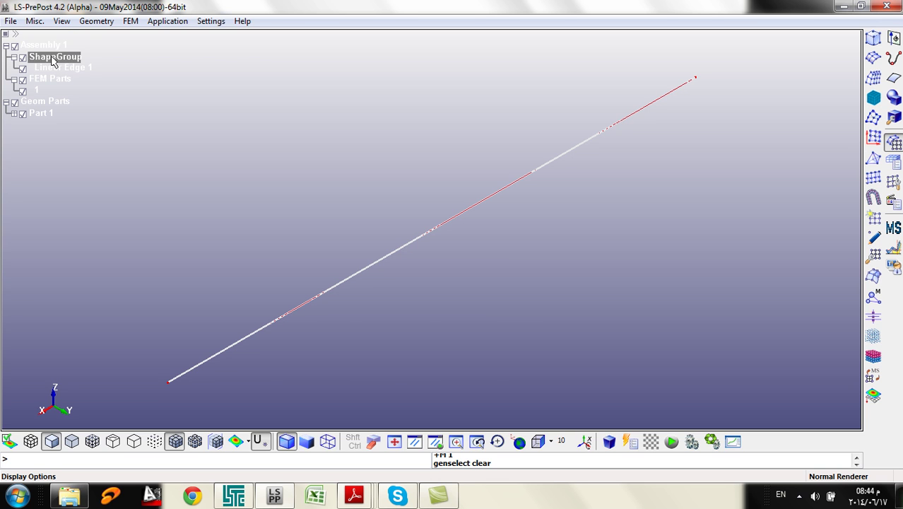
{"action": "right_click", "coordinate": [52, 61]}
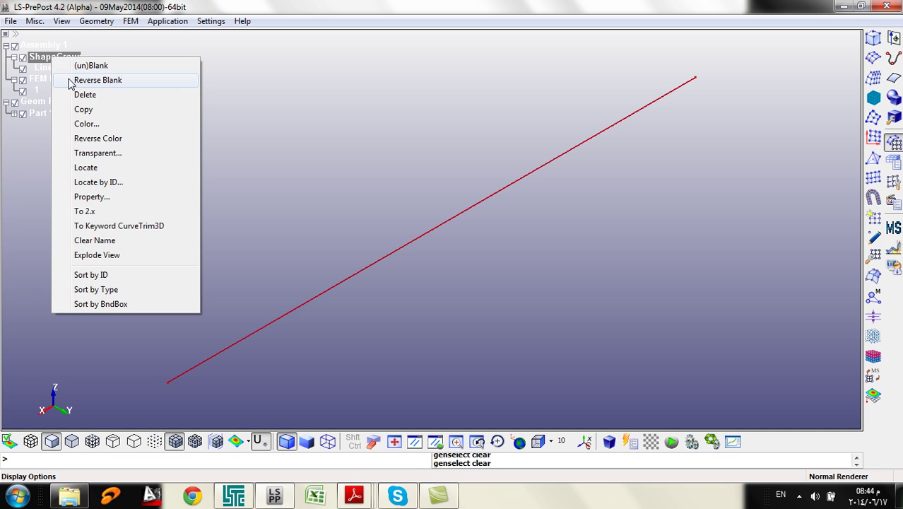
{"action": "left_click", "coordinate": [85, 94]}
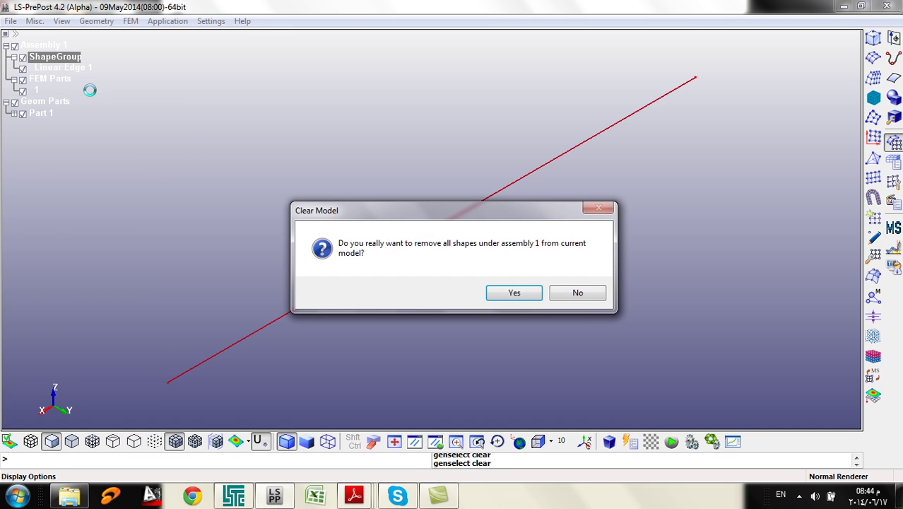
{"action": "left_click", "coordinate": [514, 292]}
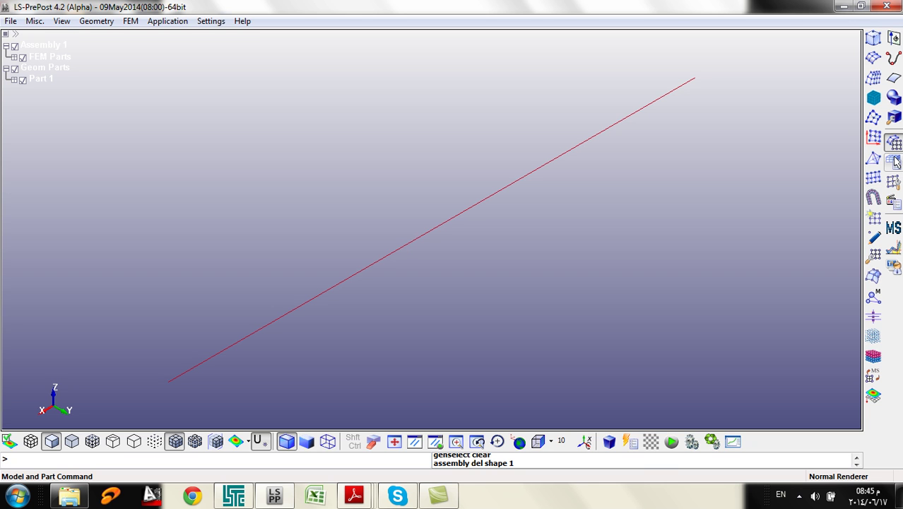
Open the Keyword Manager and show all available keywords instead of only those in the model
{"action": "left_click", "coordinate": [893, 162]}
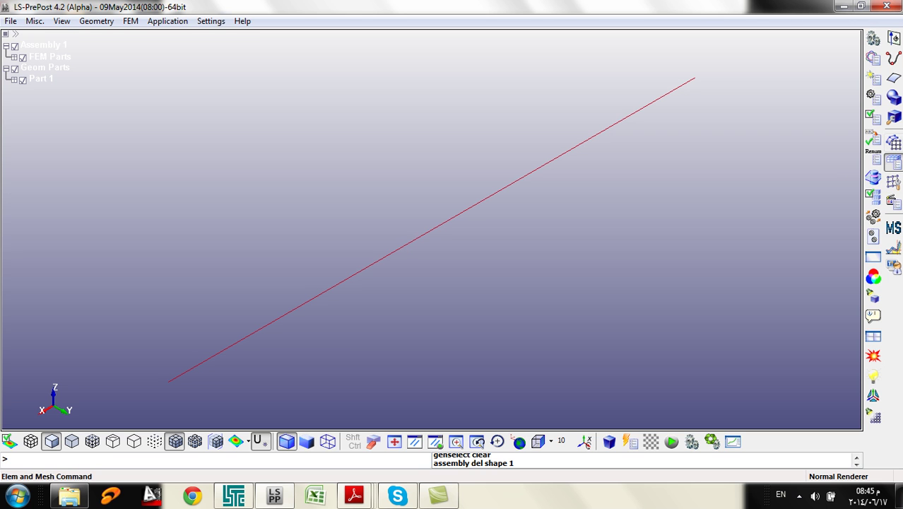
{"action": "left_click", "coordinate": [874, 60]}
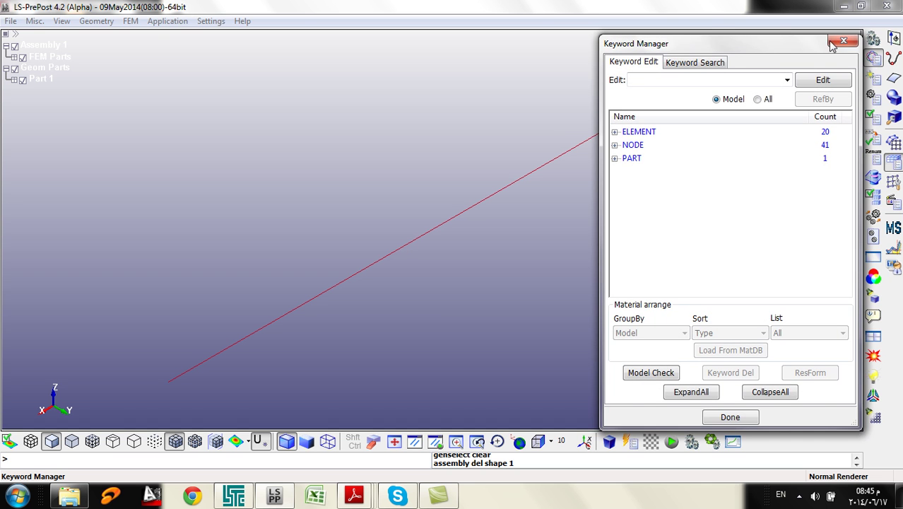
{"action": "left_click_drag", "start_coordinate": [732, 45], "coordinate": [748, 8]}
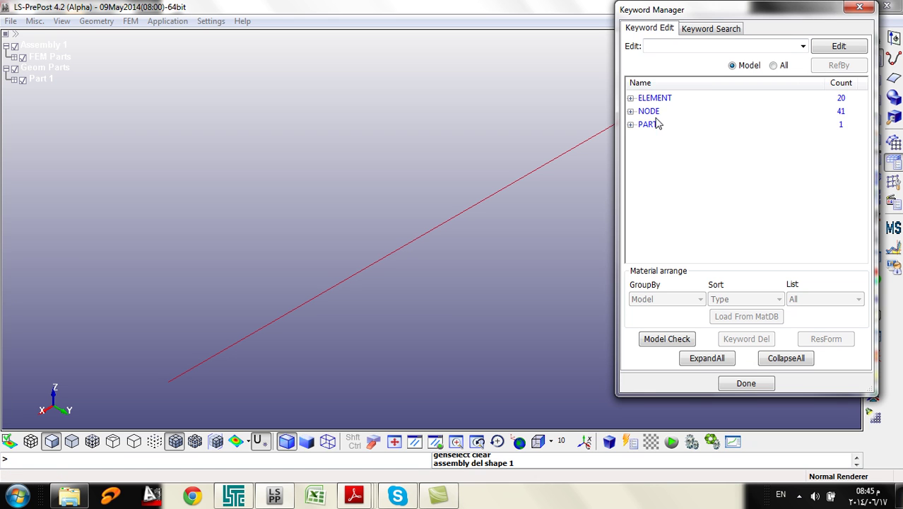
{"action": "left_click_drag", "start_coordinate": [699, 14], "coordinate": [757, 30]}
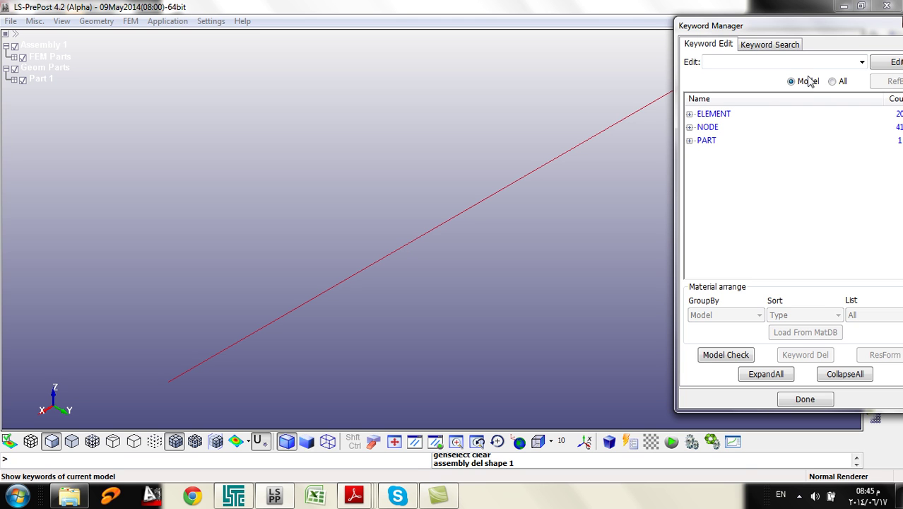
{"action": "left_click", "coordinate": [833, 81]}
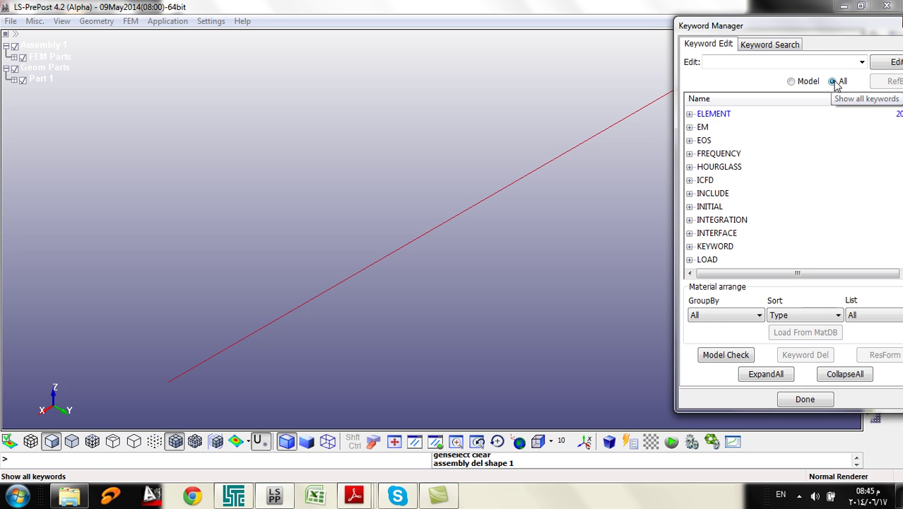
{"action": "left_click_drag", "start_coordinate": [799, 26], "coordinate": [587, 9]}
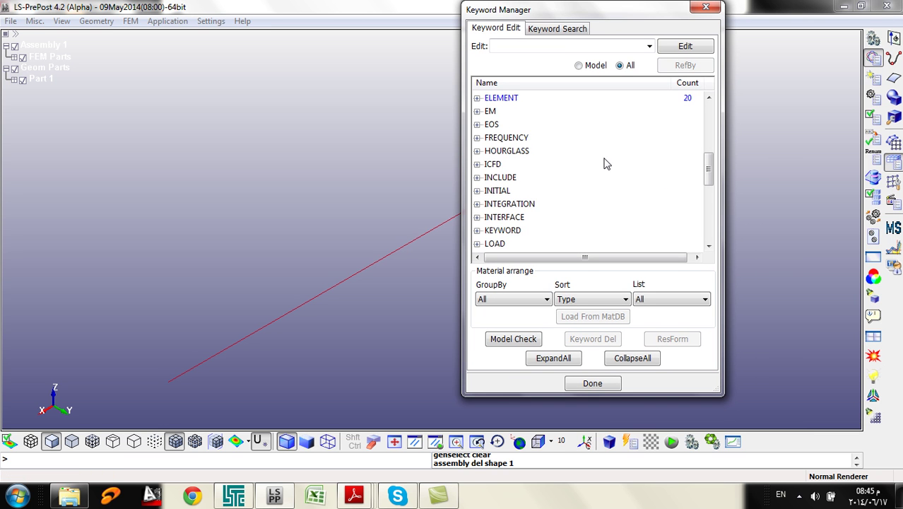
{"action": "mouse_move", "coordinate": [707, 167]}
{"action": "left_mouse_down"}
{"action": "mouse_move", "coordinate": [717, 110]}
{"action": "mouse_move", "coordinate": [708, 183]}
{"action": "mouse_move", "coordinate": [708, 152]}
{"action": "left_mouse_up"}
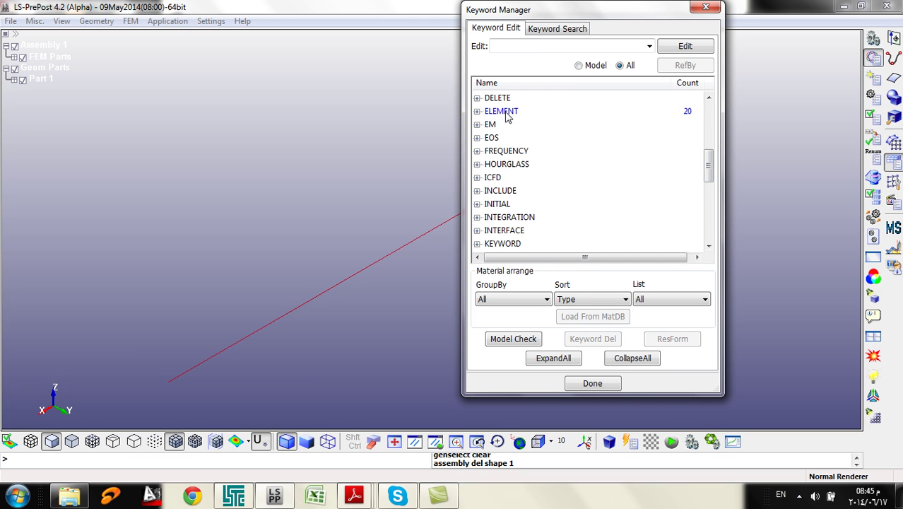
Expand the MAT keywords and open the input form for the 001-ELASTIC material
{"action": "left_click", "coordinate": [541, 115]}
{"action": "left_click_drag", "start_coordinate": [709, 162], "coordinate": [730, 191]}
{"action": "left_click", "coordinate": [493, 164]}
{"action": "double_click", "coordinate": [494, 166]}
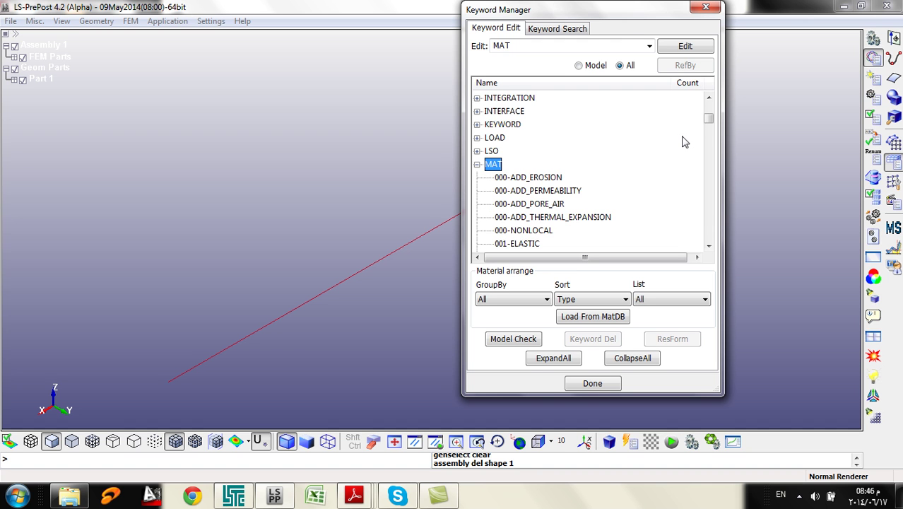
{"action": "left_click_drag", "start_coordinate": [708, 122], "coordinate": [736, 124]}
{"action": "left_click", "coordinate": [588, 170]}
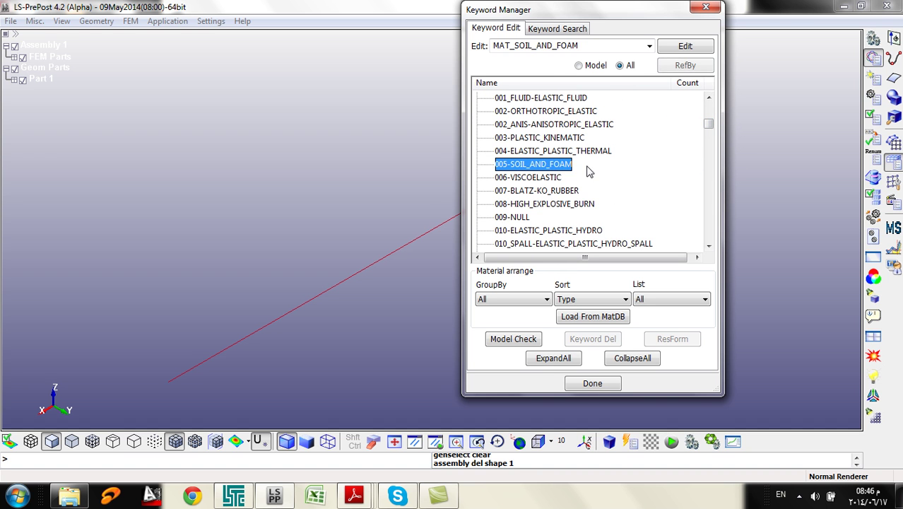
{"action": "scroll", "coordinate": [537, 177], "scroll_direction": "up", "scroll_amount": 2}
{"action": "left_click", "coordinate": [527, 166]}
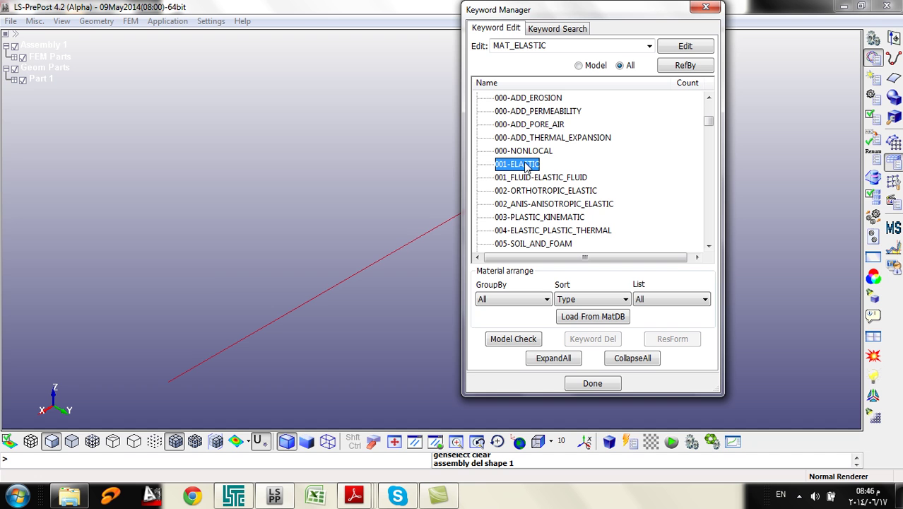
{"action": "double_click", "coordinate": [524, 170]}
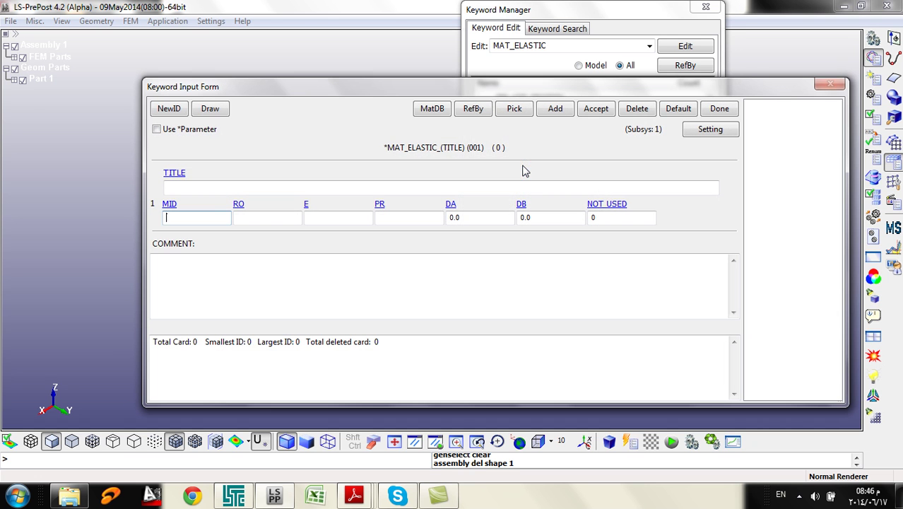
Title the elastic material "Concrete"
{"action": "left_click", "coordinate": [337, 188]}
{"action": "type", "text": "cONCRET"}
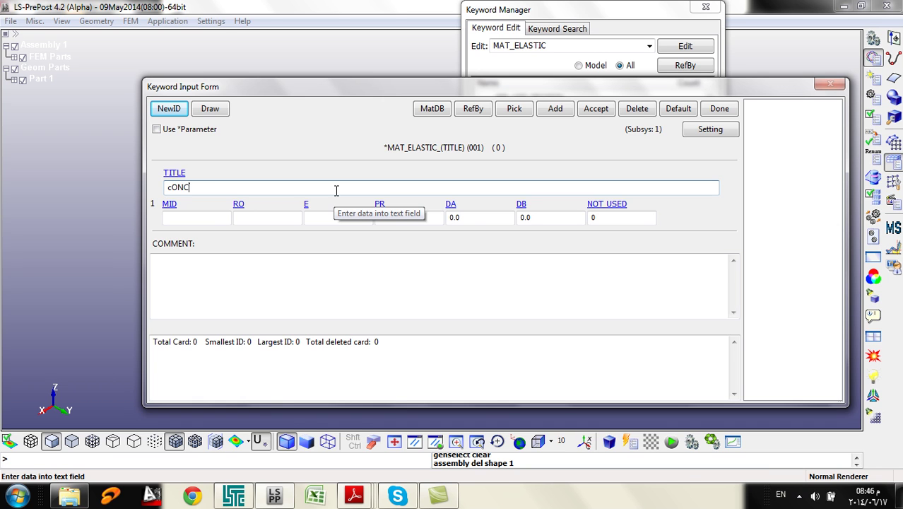
{"action": "key", "text": "BackSpace"}
{"action": "key", "text": "BackSpace"}
{"action": "key", "text": "BackSpace"}
{"action": "key", "text": "BackSpace"}
{"action": "key", "text": "BackSpace"}
{"action": "key", "text": "BackSpace"}
{"action": "key", "text": "BackSpace"}
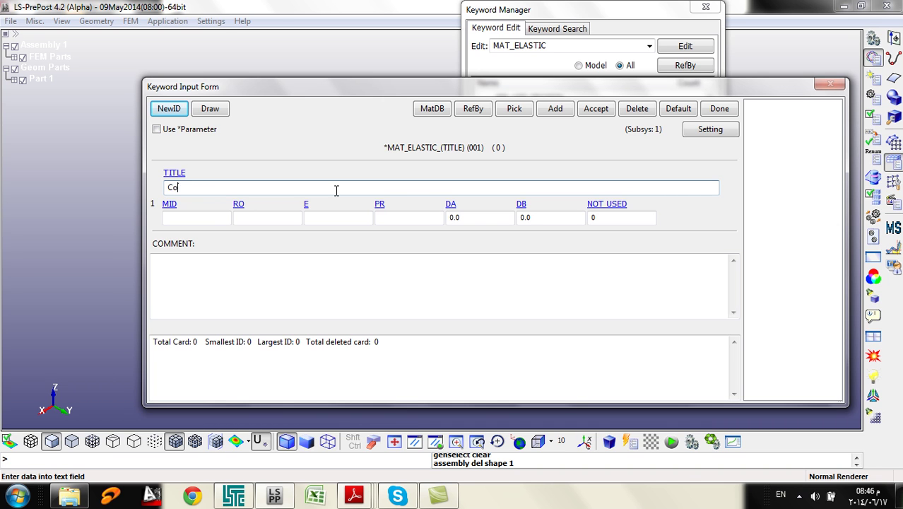
{"action": "type", "text": "Concrete"}
Examine the MID, RO and PR fields of the elastic material and their descriptions
{"action": "left_click", "coordinate": [212, 217]}
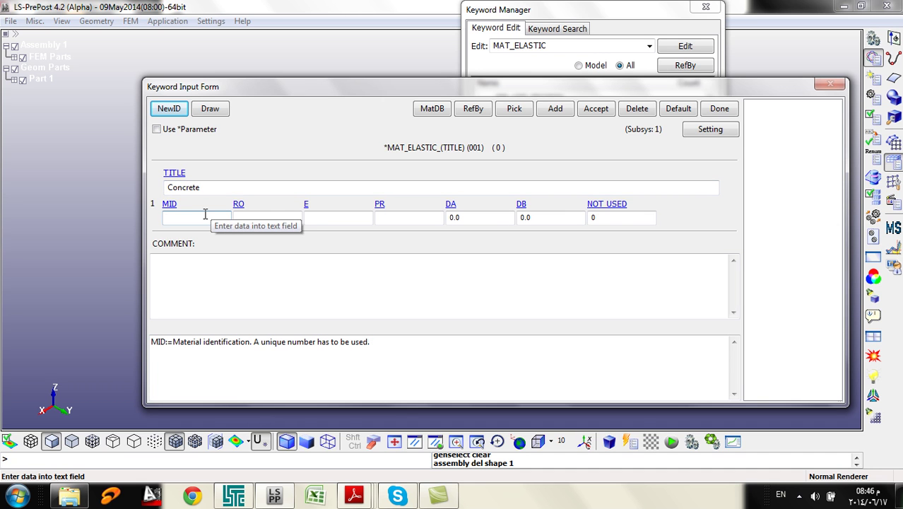
{"action": "left_click", "coordinate": [261, 218]}
{"action": "left_click", "coordinate": [192, 219]}
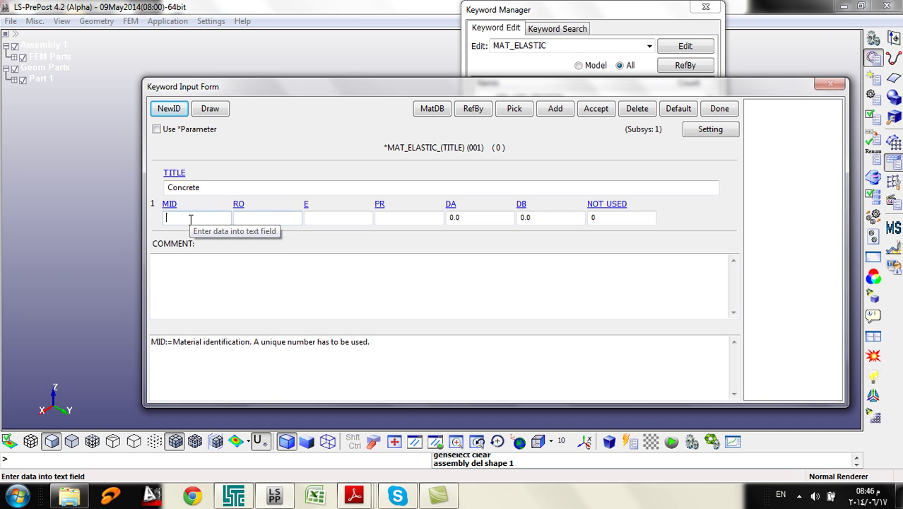
{"action": "left_click", "coordinate": [267, 217]}
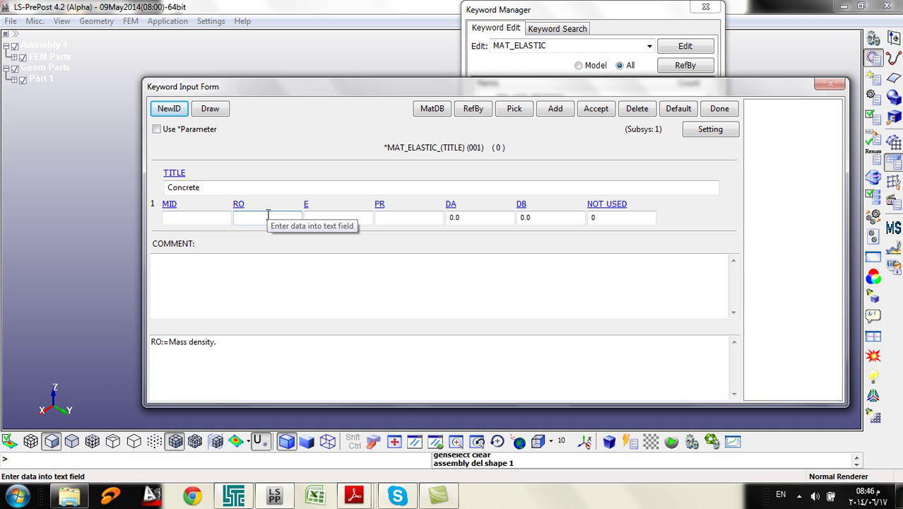
{"action": "left_click", "coordinate": [397, 216]}
{"action": "left_click", "coordinate": [262, 221]}
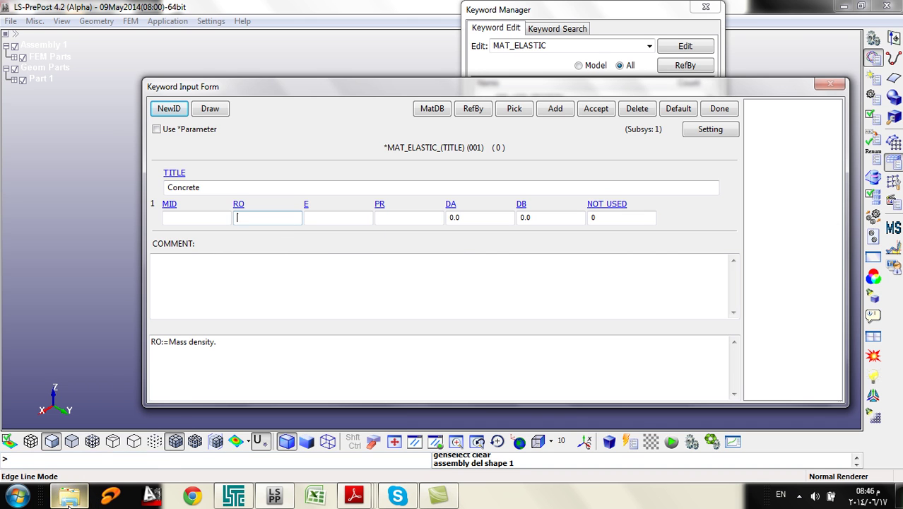
Switch to Windows Explorer and open "Units — LS-DYNA Support4.pdf" from the Tutorial folder
{"action": "mouse_move", "coordinate": [69, 500]}
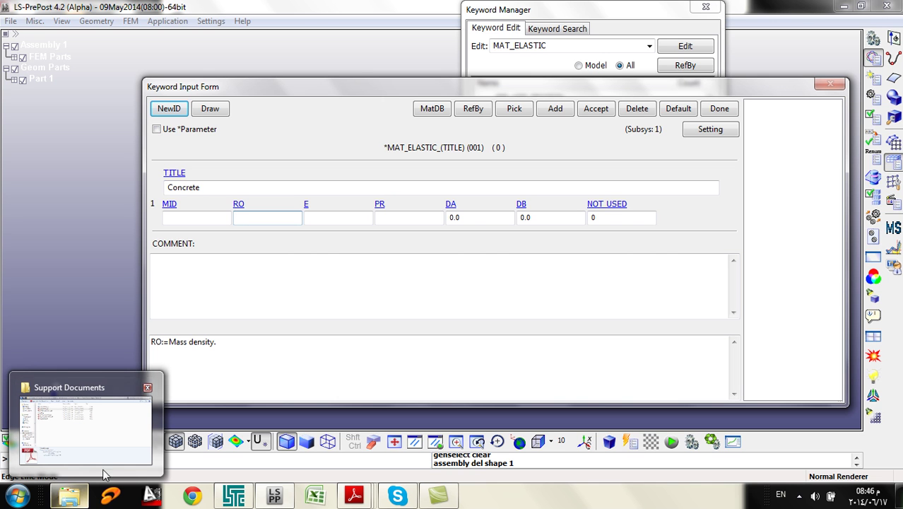
{"action": "left_click", "coordinate": [85, 424]}
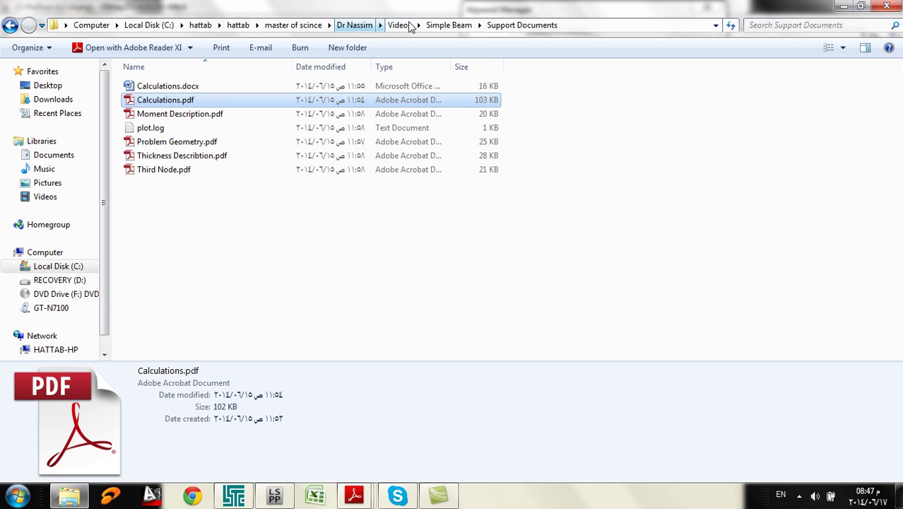
{"action": "left_click", "coordinate": [357, 25]}
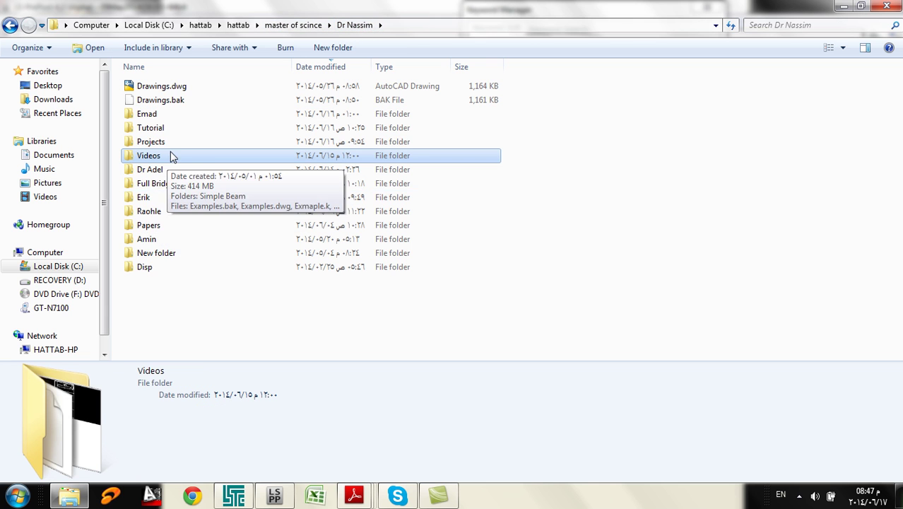
{"action": "double_click", "coordinate": [168, 130]}
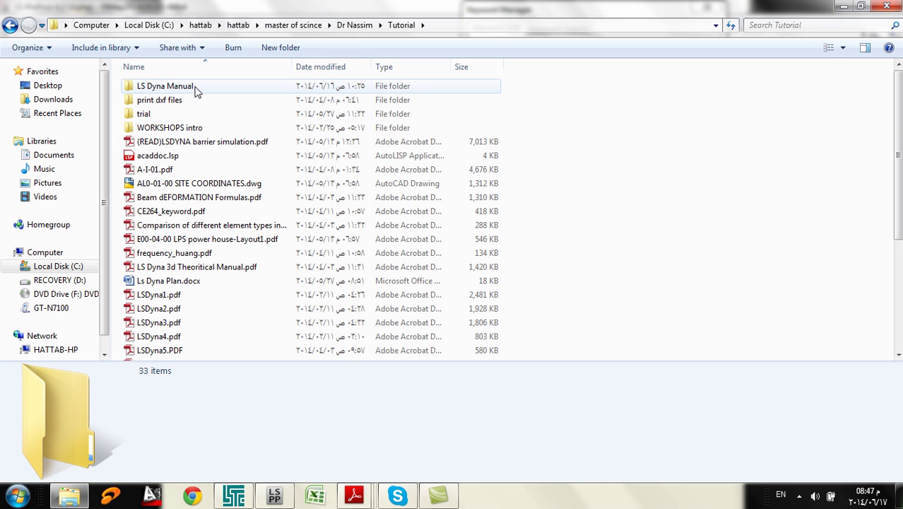
{"action": "scroll", "coordinate": [191, 300], "scroll_direction": "down", "scroll_amount": 3}
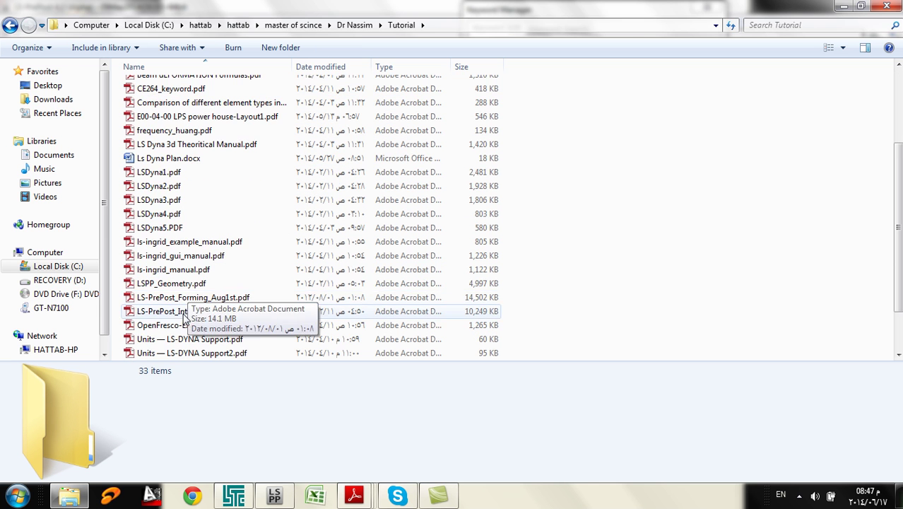
{"action": "scroll", "coordinate": [191, 304], "scroll_direction": "down", "scroll_amount": 2}
{"action": "double_click", "coordinate": [199, 327]}
Examine the table of consistent unit systems, especially the mass, length, force and stress units in the kg-m-s row
{"action": "scroll", "coordinate": [296, 240], "scroll_direction": "down", "scroll_amount": 3}
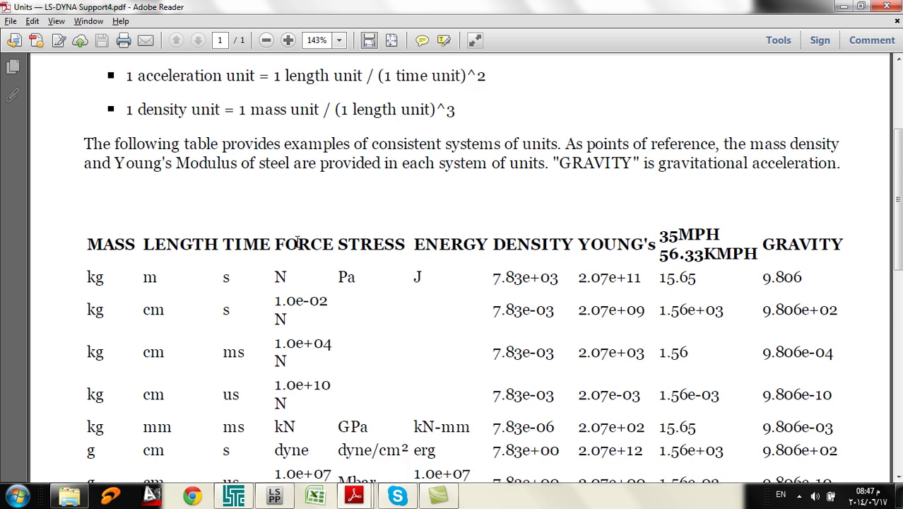
{"action": "scroll", "coordinate": [296, 242], "scroll_direction": "down", "scroll_amount": 3}
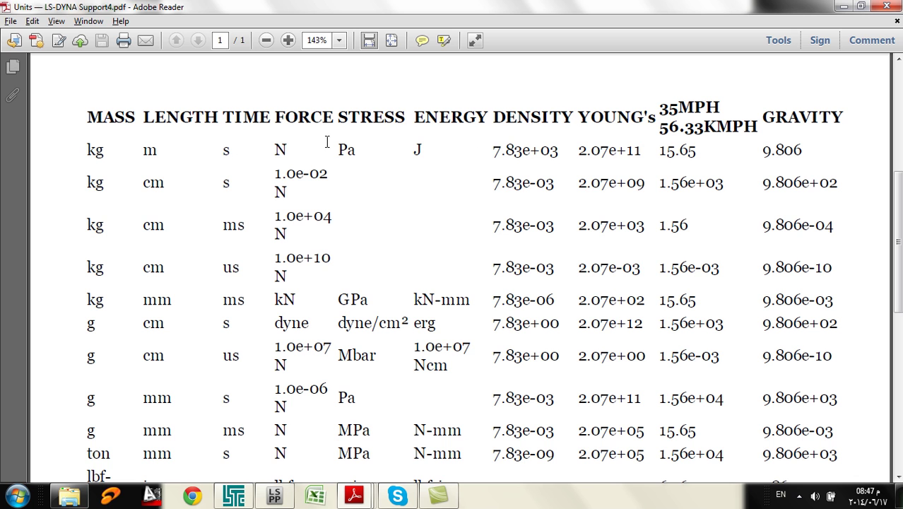
{"action": "left_click_drag", "start_coordinate": [86, 149], "coordinate": [813, 150]}
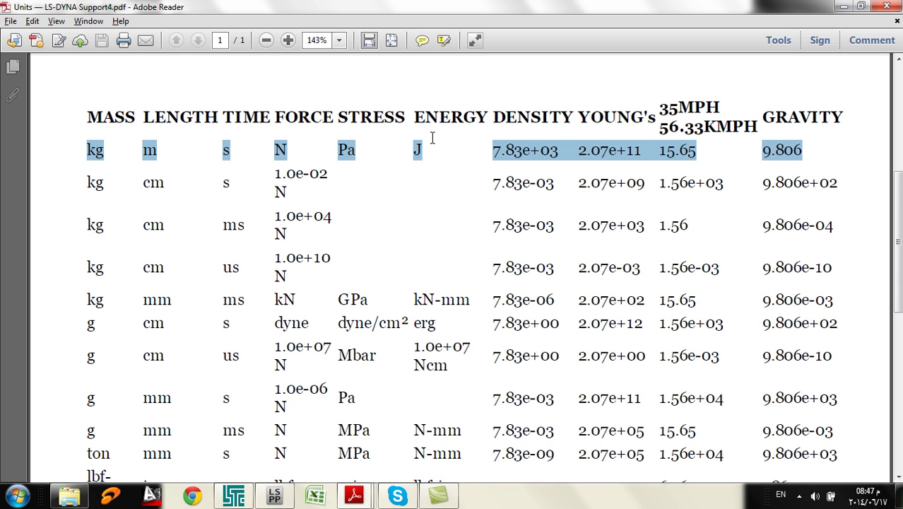
{"action": "scroll", "coordinate": [105, 180], "scroll_direction": "down", "scroll_amount": 2}
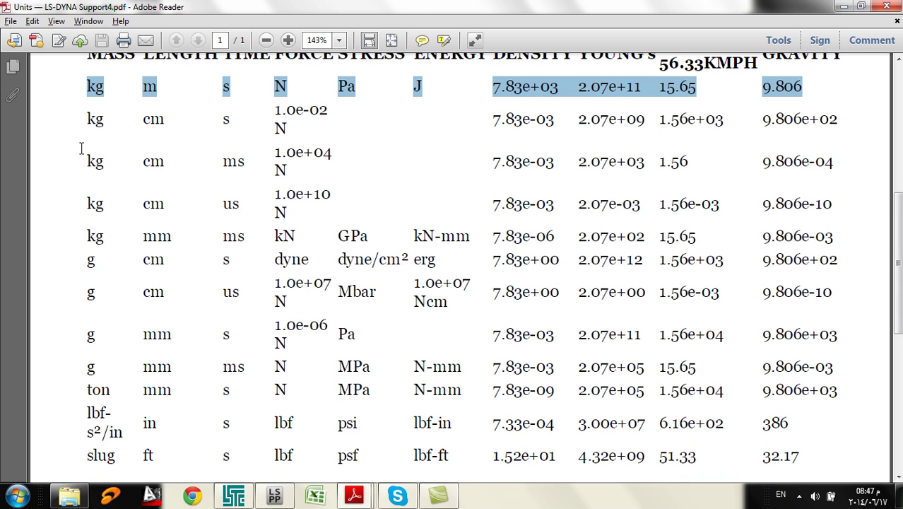
{"action": "scroll", "coordinate": [170, 101], "scroll_direction": "up", "scroll_amount": 1}
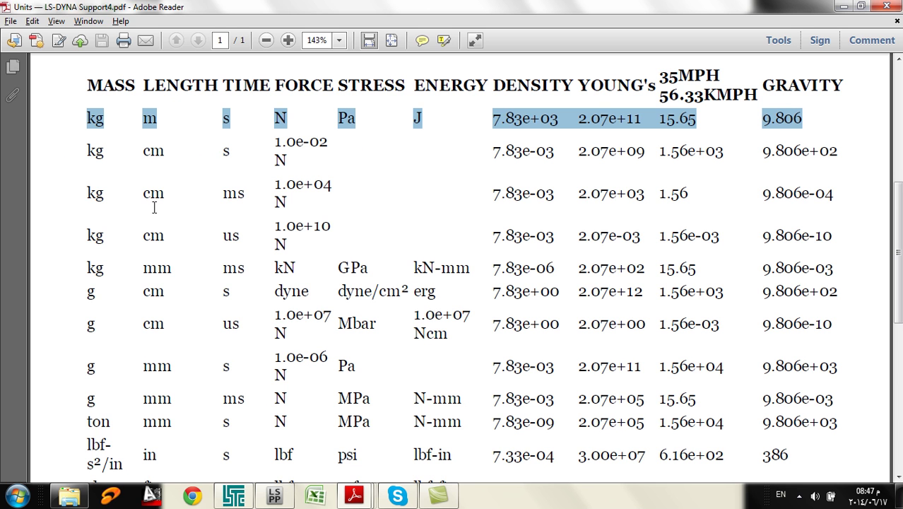
{"action": "scroll", "coordinate": [263, 293], "scroll_direction": "down", "scroll_amount": 3}
{"action": "scroll", "coordinate": [297, 325], "scroll_direction": "down", "scroll_amount": 2}
{"action": "scroll", "coordinate": [302, 343], "scroll_direction": "up", "scroll_amount": 7}
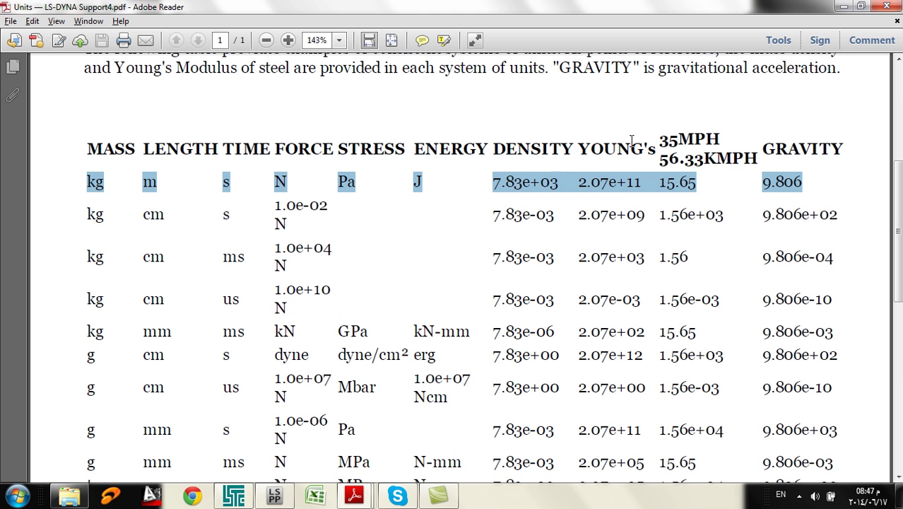
{"action": "left_click", "coordinate": [93, 199]}
{"action": "left_click_drag", "start_coordinate": [92, 182], "coordinate": [143, 185]}
{"action": "left_click", "coordinate": [124, 191]}
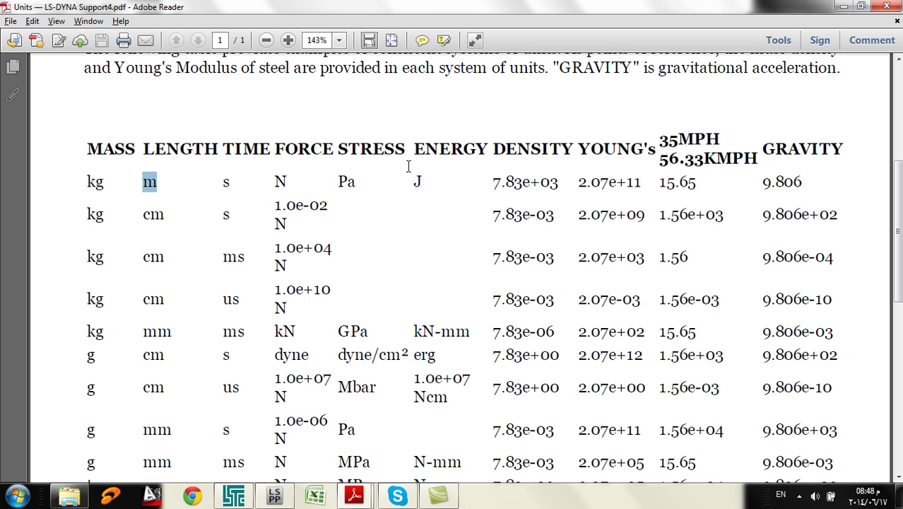
Switch back to LS-PrePost and set the concrete material's mass density to 2500 and its Young's modulus to 2e10
{"action": "left_click", "coordinate": [281, 490]}
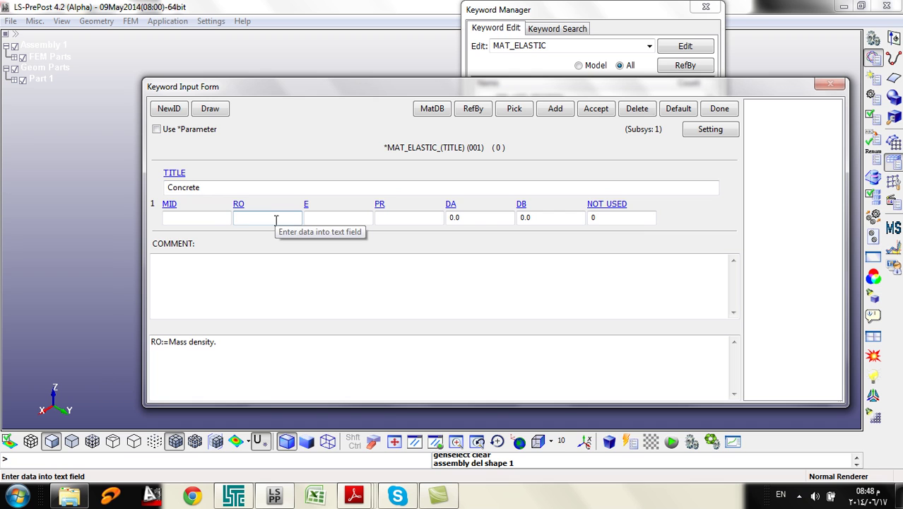
{"action": "type", "text": "2500"}
{"action": "left_click", "coordinate": [325, 219]}
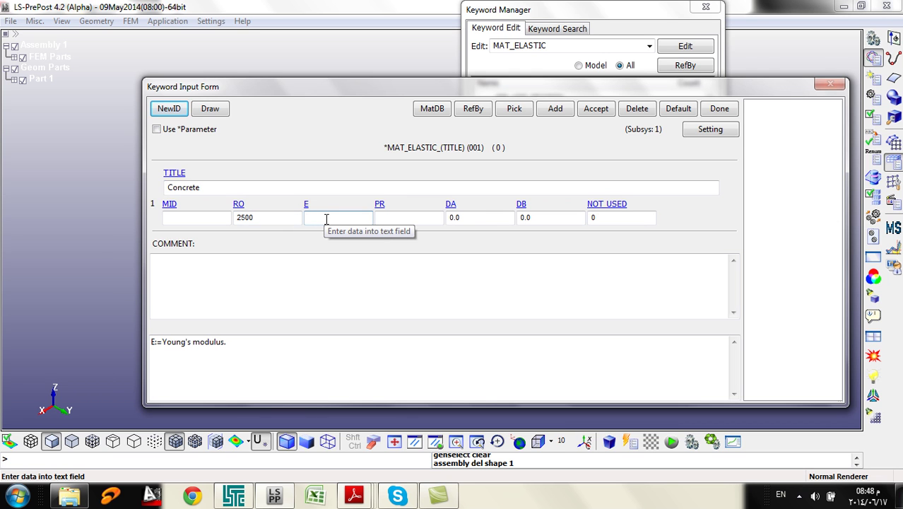
{"action": "type", "text": "2e10"}
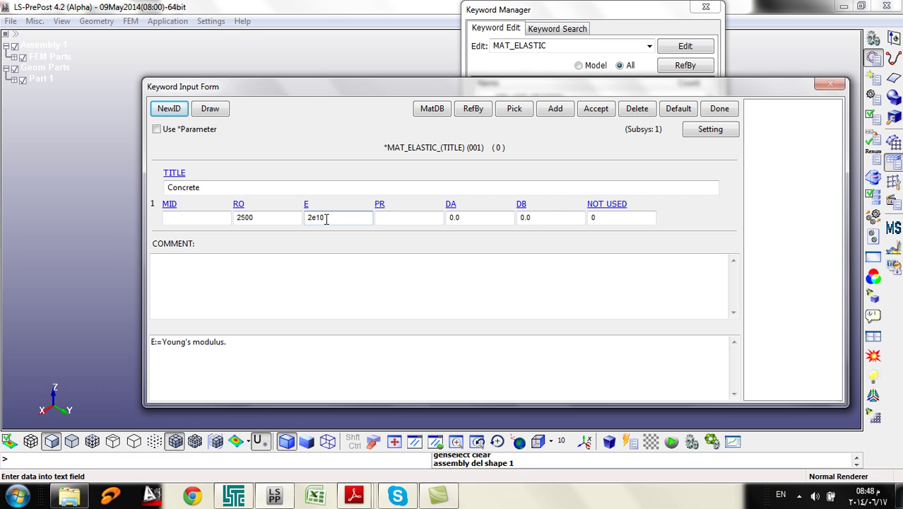
{"action": "left_click", "coordinate": [374, 219]}
{"action": "left_click", "coordinate": [318, 219]}
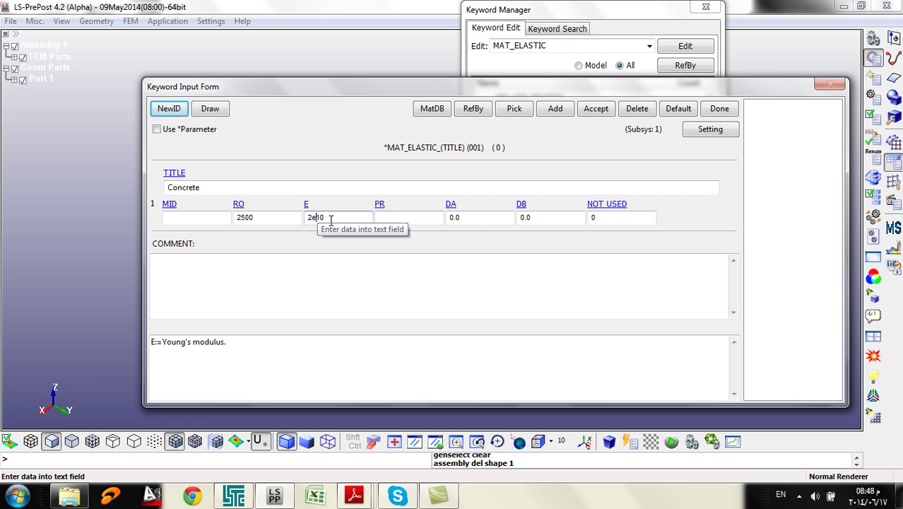
Set the concrete's Poisson's ratio to .2, assign it material ID 1 and save the material
{"action": "left_click", "coordinate": [383, 218]}
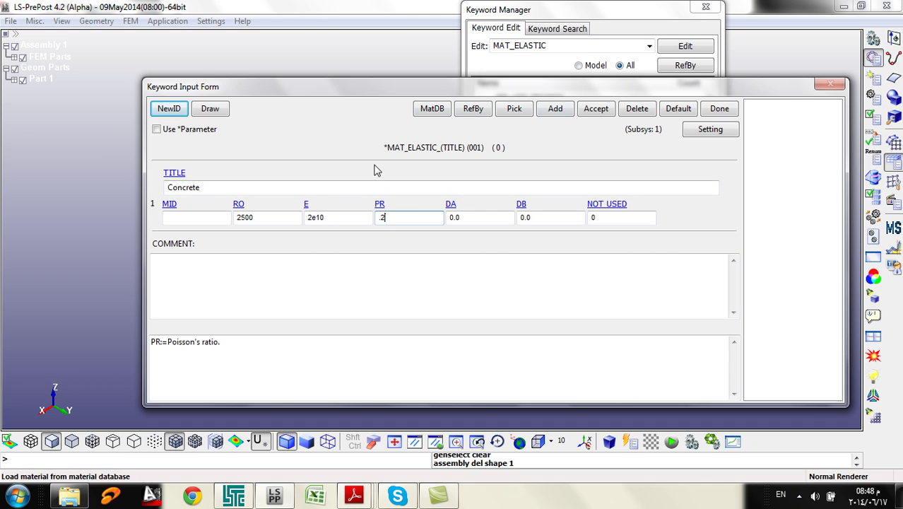
{"action": "left_click", "coordinate": [596, 109]}
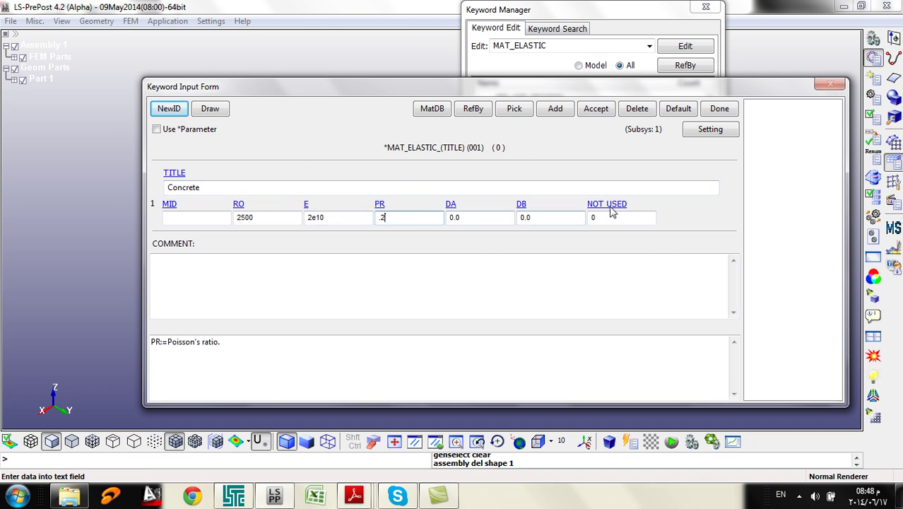
{"action": "left_click", "coordinate": [596, 111]}
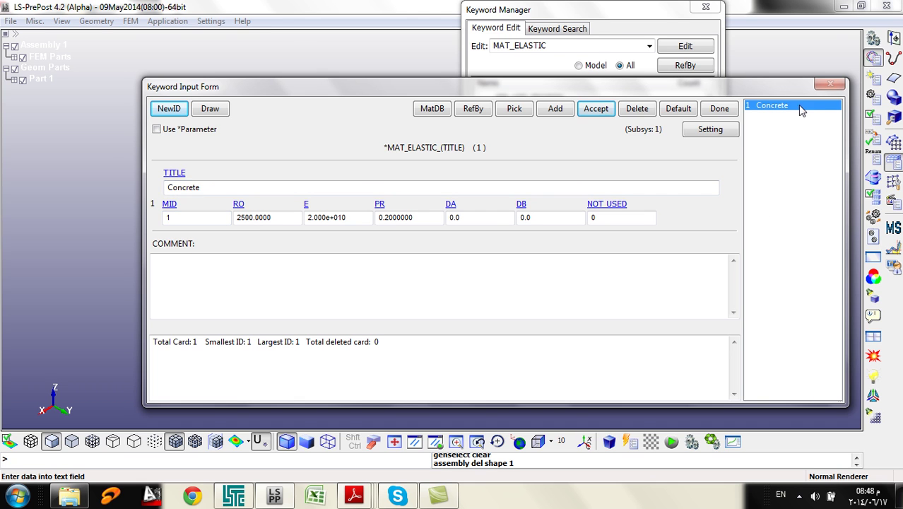
Add a second elastic material entry with ID 2 and title it "Steel"
{"action": "left_click", "coordinate": [554, 109]}
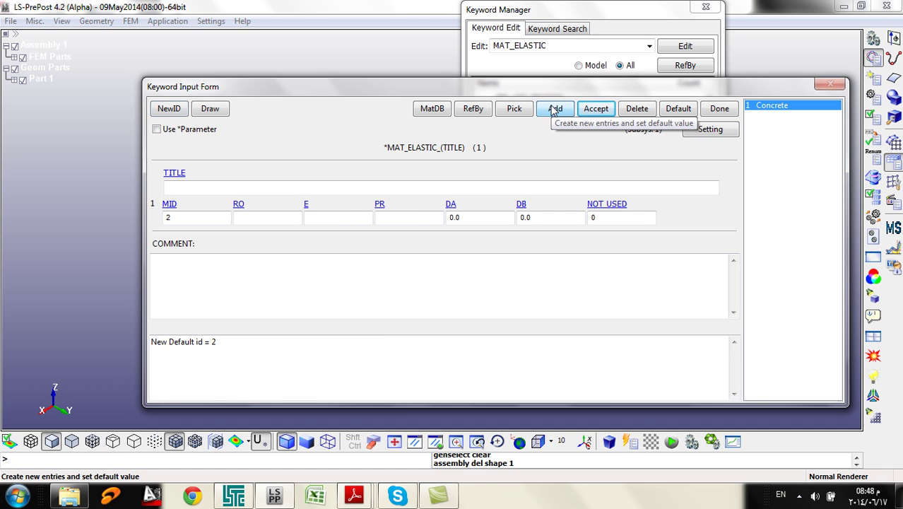
{"action": "left_click", "coordinate": [211, 188]}
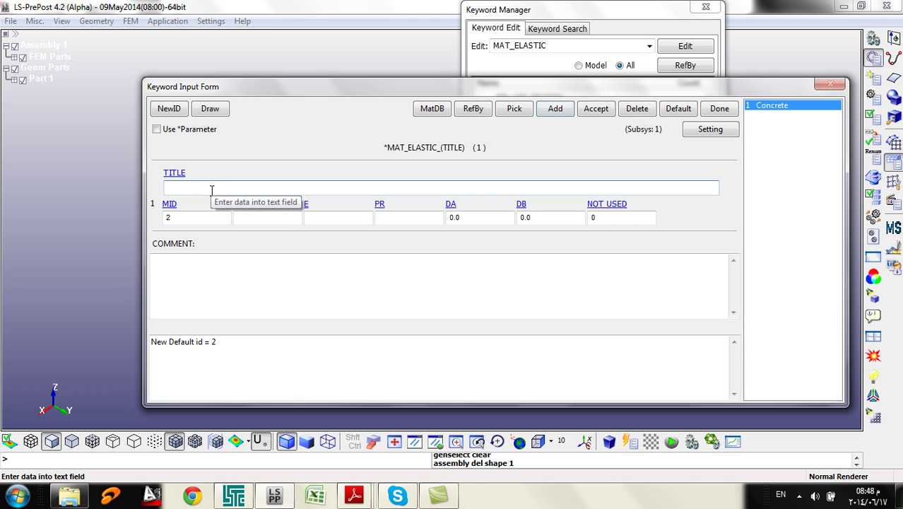
{"action": "type", "text": "Steel"}
{"action": "key", "text": "Tab"}
{"action": "key", "text": "Tab"}
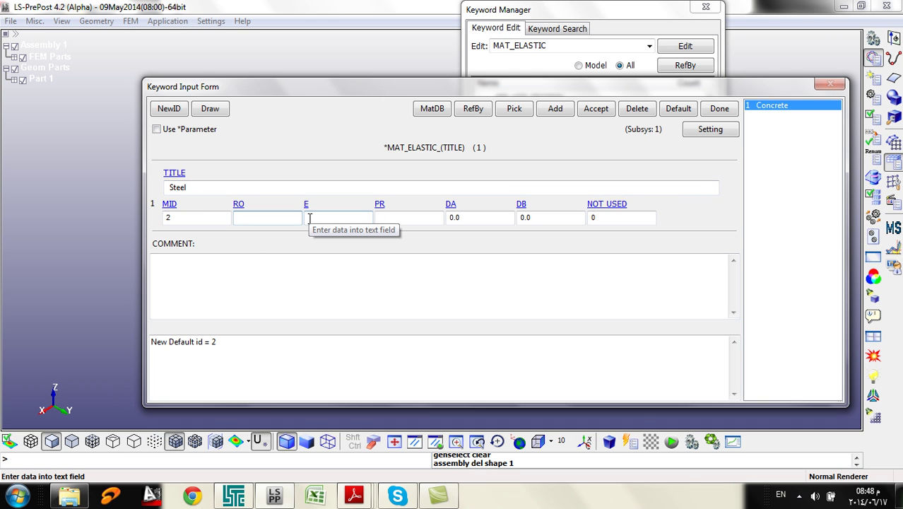
Give the steel density 7850, Young's modulus 2e11 and Poisson's ratio .3, then save it and close the material form
{"action": "type", "text": "7850"}
{"action": "key", "text": "Tab"}
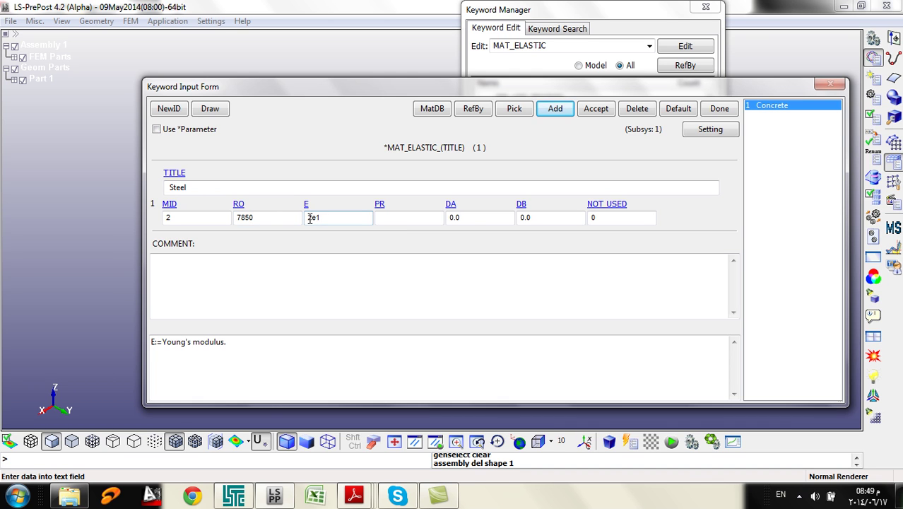
{"action": "left_click", "coordinate": [382, 217]}
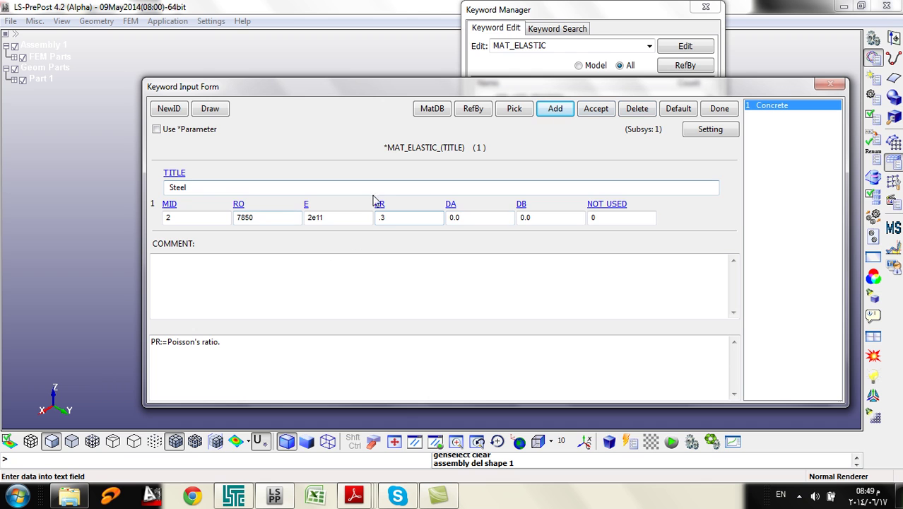
{"action": "left_click", "coordinate": [597, 109]}
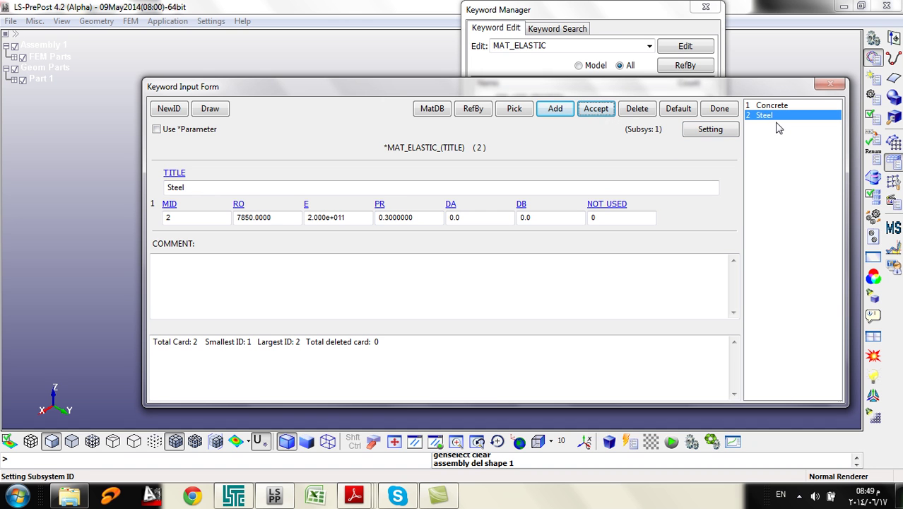
{"action": "left_click", "coordinate": [719, 108]}
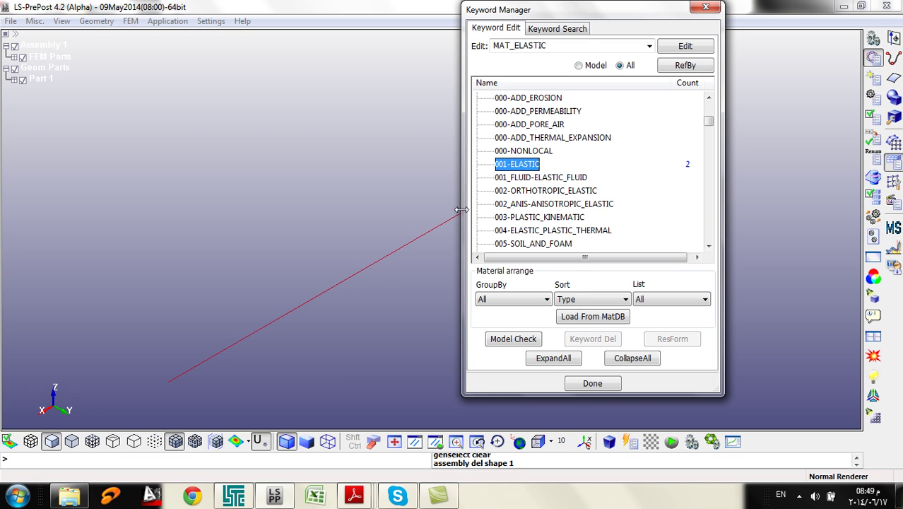
Collapse the MAT keyword group in the Keyword Manager
{"action": "left_click", "coordinate": [550, 164]}
{"action": "left_click", "coordinate": [528, 152]}
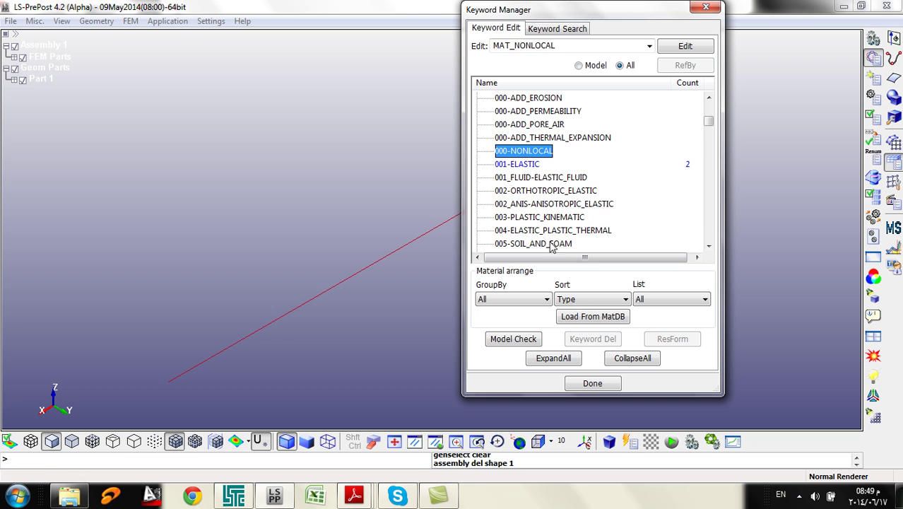
{"action": "key", "text": "Left"}
{"action": "key", "text": "Left"}
Expand the SECTION keywords and open the input form for the BEAM section
{"action": "scroll", "coordinate": [532, 155], "scroll_direction": "down", "scroll_amount": 2}
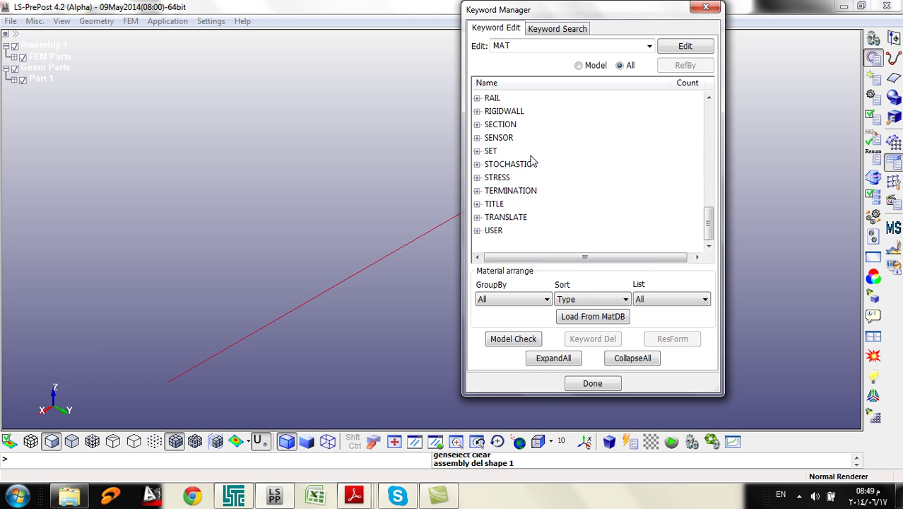
{"action": "scroll", "coordinate": [531, 155], "scroll_direction": "up", "scroll_amount": 4}
{"action": "scroll", "coordinate": [505, 177], "scroll_direction": "down", "scroll_amount": 3}
{"action": "left_click", "coordinate": [505, 125]}
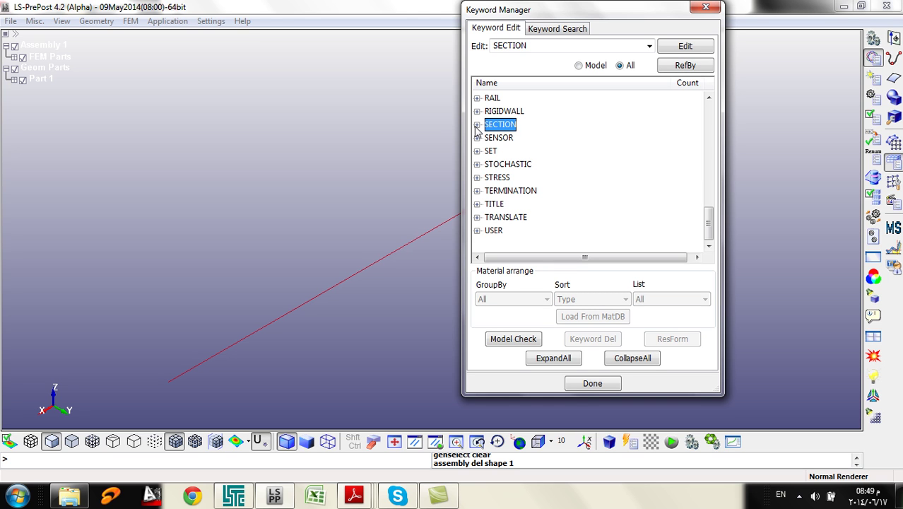
{"action": "left_click", "coordinate": [477, 125]}
{"action": "left_click", "coordinate": [507, 165]}
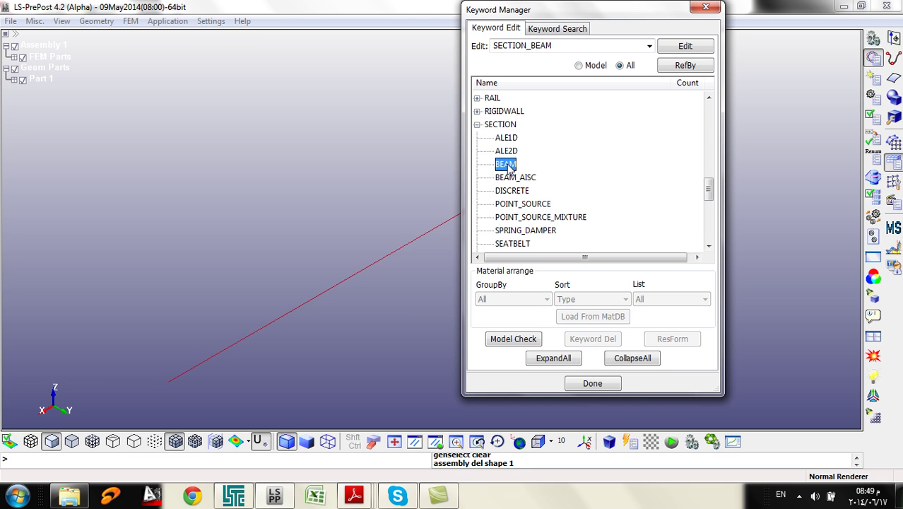
{"action": "scroll", "coordinate": [525, 131], "scroll_direction": "down", "scroll_amount": 4}
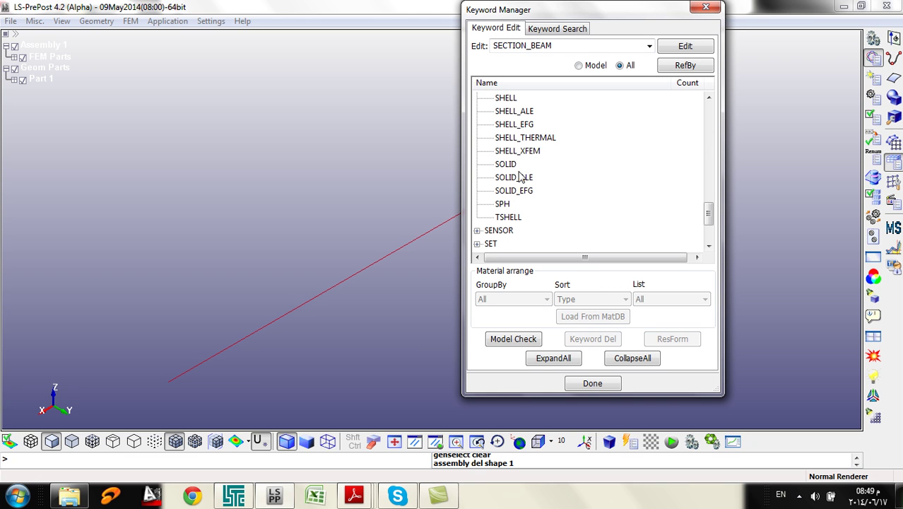
{"action": "scroll", "coordinate": [513, 148], "scroll_direction": "up", "scroll_amount": 4}
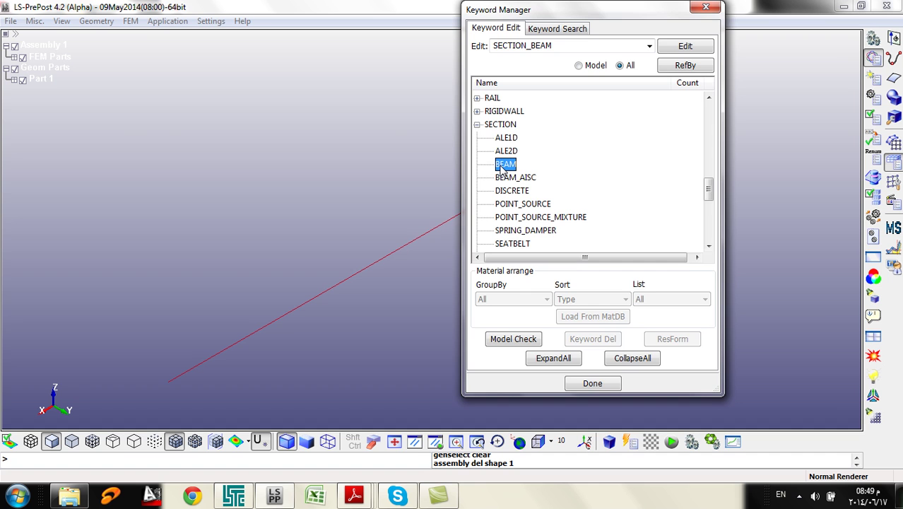
{"action": "double_click", "coordinate": [504, 164]}
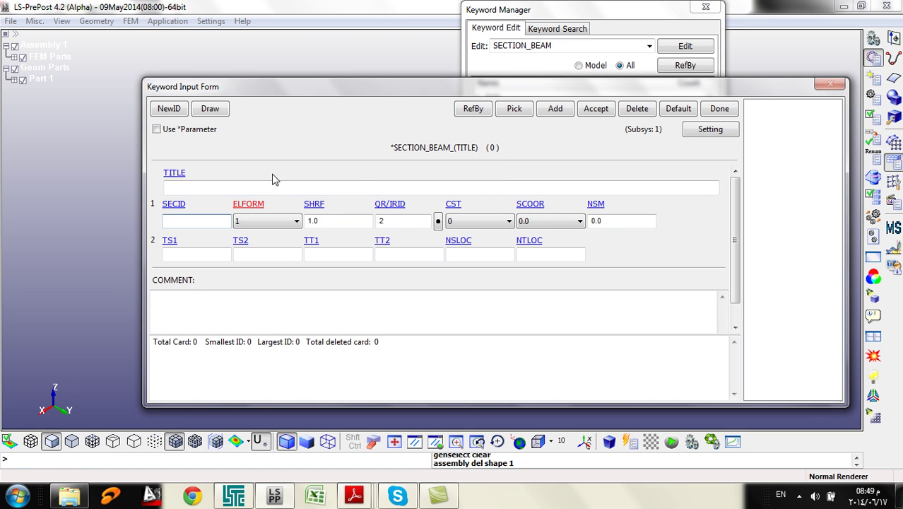
Title the new beam section "Beam.2x.6" and go to its section ID entry
{"action": "left_click", "coordinate": [235, 186]}
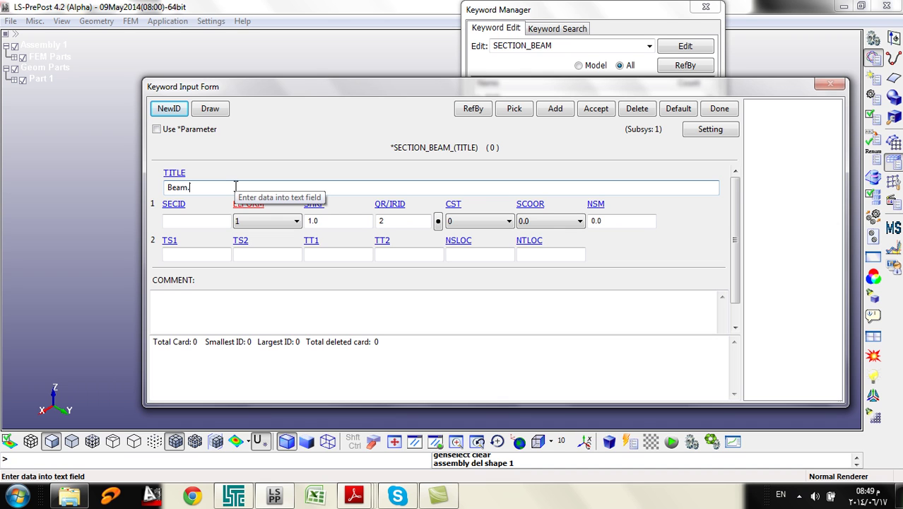
{"action": "type", "text": "Beam.2x."}
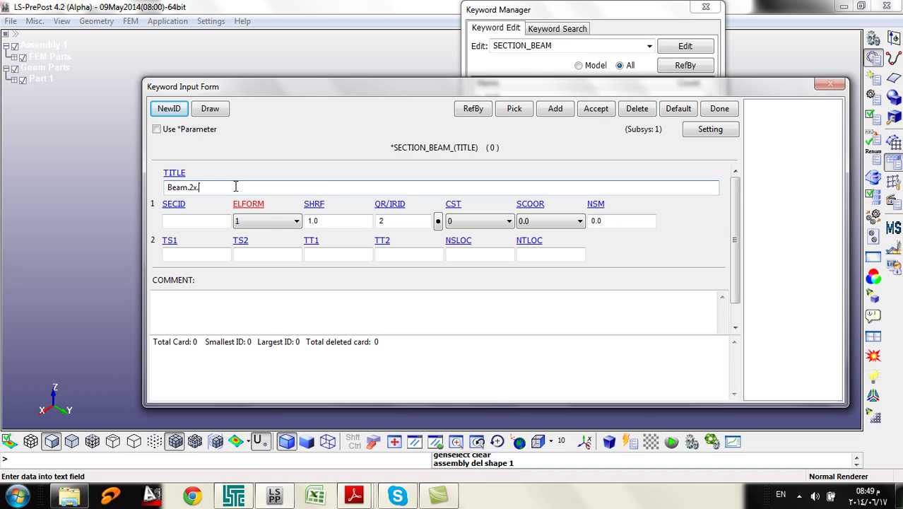
{"action": "type", "text": "6"}
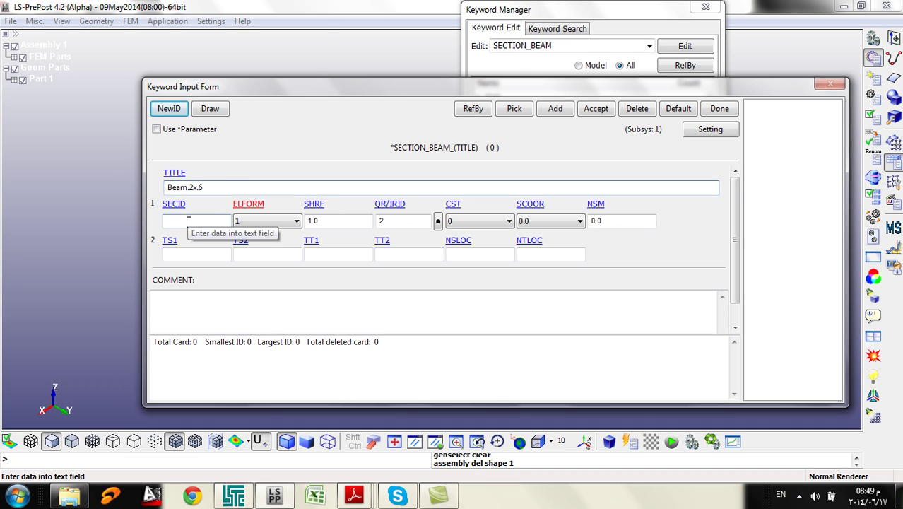
{"action": "left_click", "coordinate": [188, 221]}
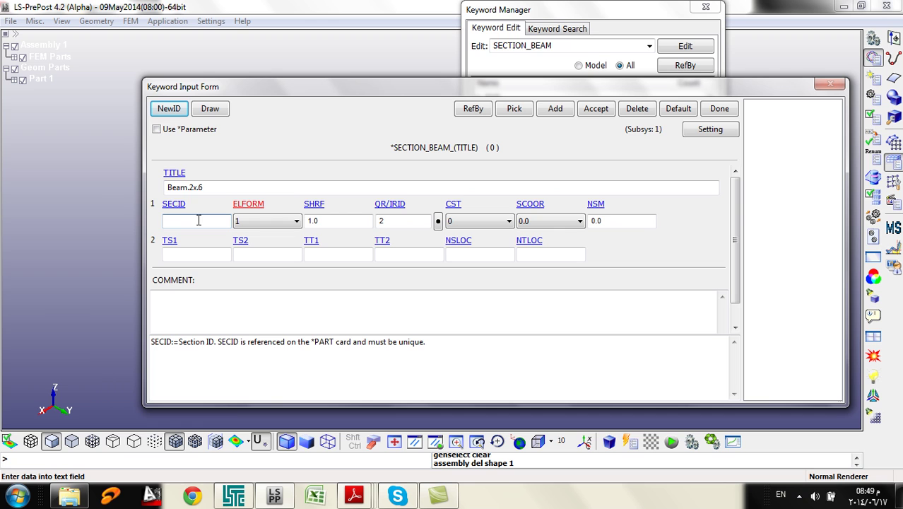
Examine the beam element formulation options and their descriptions, comparing Hughes-Liu, Belytschko-Schwer and truss
{"action": "left_click", "coordinate": [256, 226]}
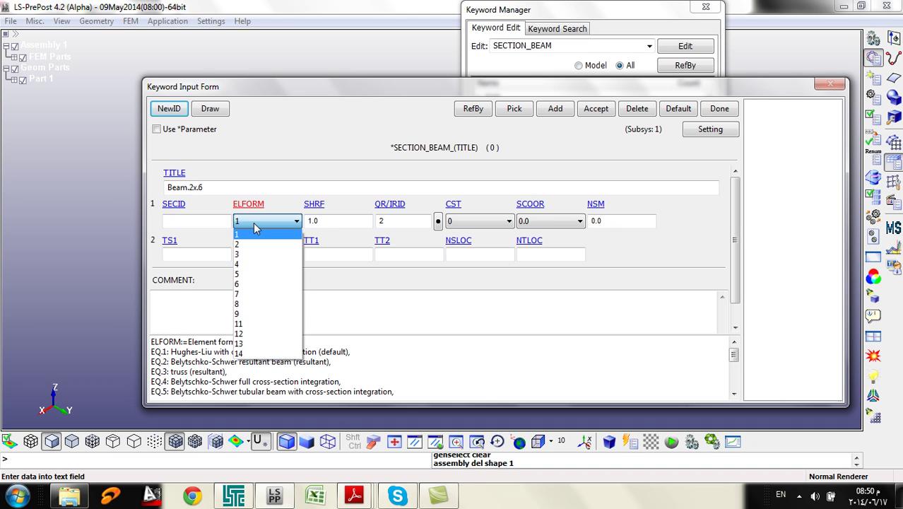
{"action": "left_click", "coordinate": [253, 226]}
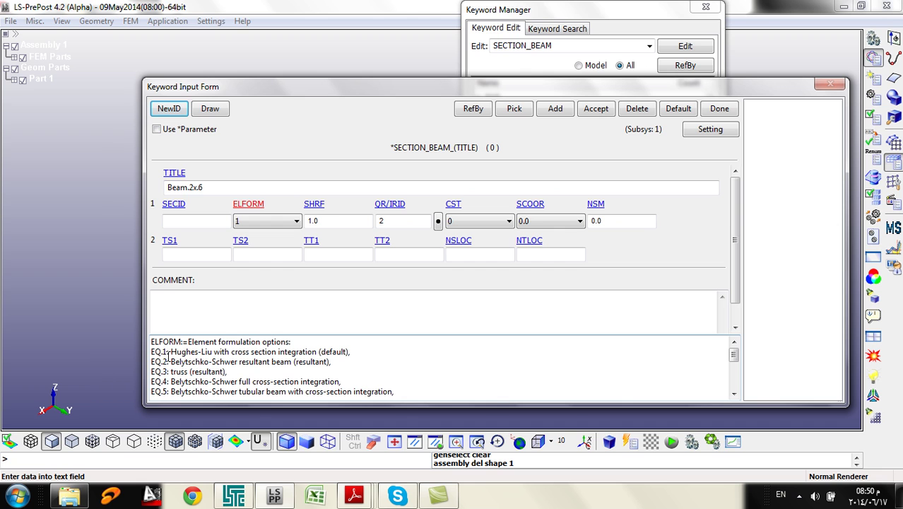
{"action": "left_click_drag", "start_coordinate": [171, 351], "coordinate": [353, 352]}
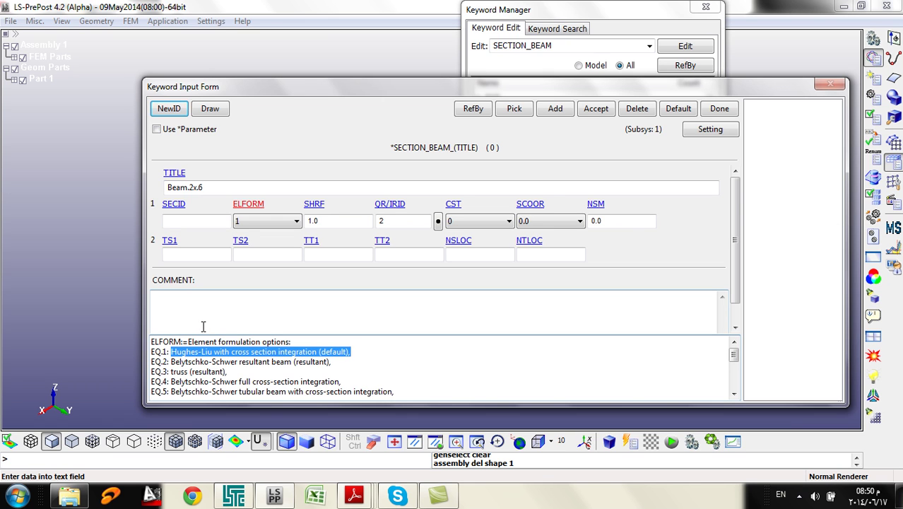
{"action": "scroll", "coordinate": [203, 327], "scroll_direction": "down", "scroll_amount": 1}
{"action": "scroll", "coordinate": [203, 352], "scroll_direction": "up", "scroll_amount": 1}
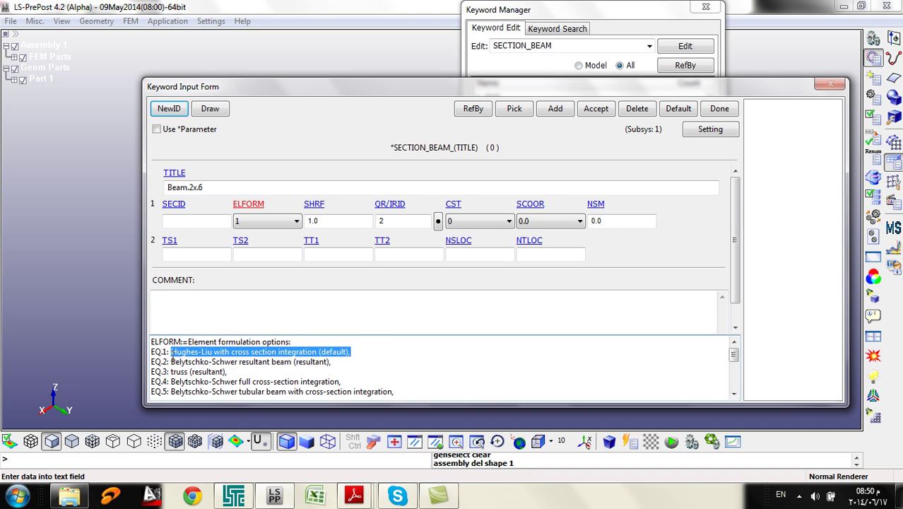
{"action": "left_click_drag", "start_coordinate": [158, 351], "coordinate": [343, 352]}
{"action": "left_click_drag", "start_coordinate": [156, 371], "coordinate": [218, 362]}
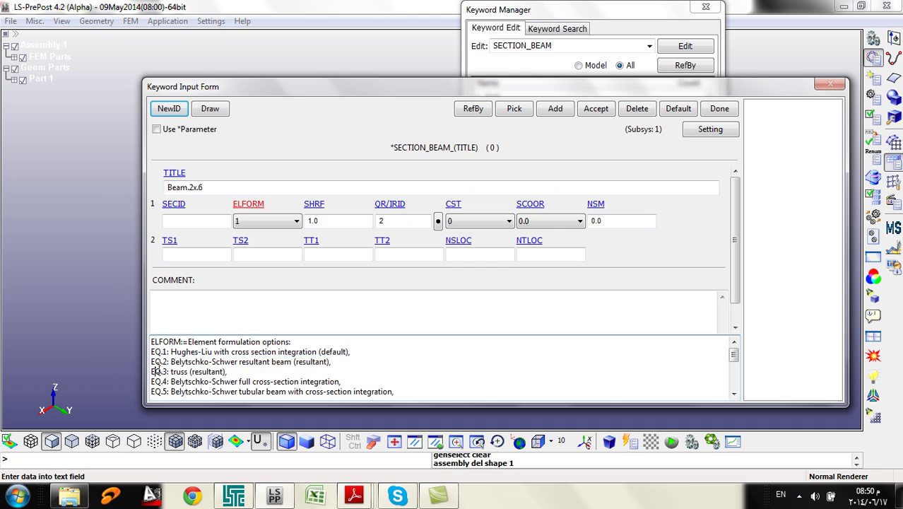
{"action": "left_click", "coordinate": [205, 363]}
{"action": "left_click_drag", "start_coordinate": [161, 381], "coordinate": [337, 382]}
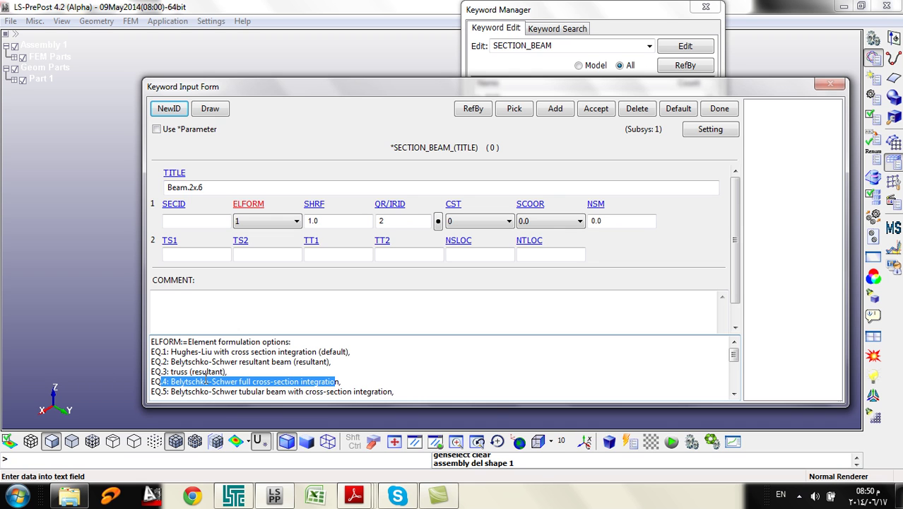
{"action": "left_click_drag", "start_coordinate": [227, 371], "coordinate": [153, 372]}
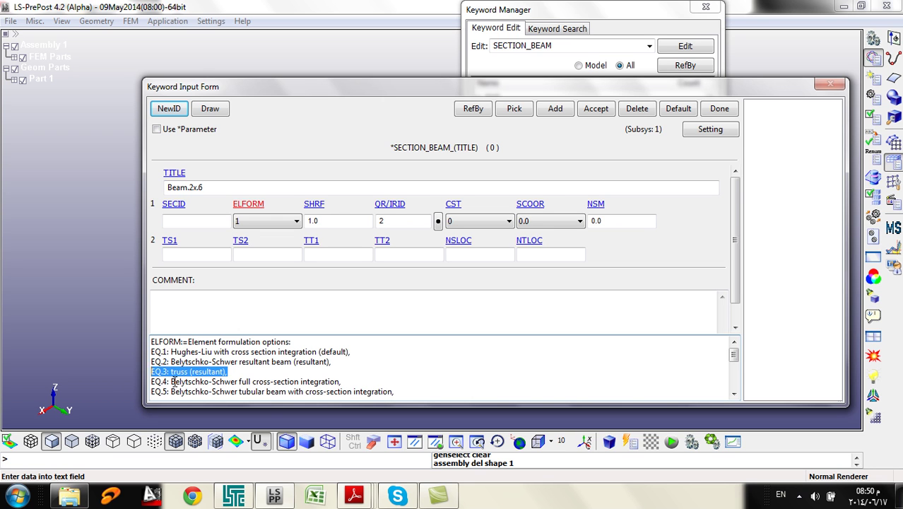
Set the section's element formulation to 4, Belytschko-Schwer full cross-section integration
{"action": "left_click", "coordinate": [209, 381]}
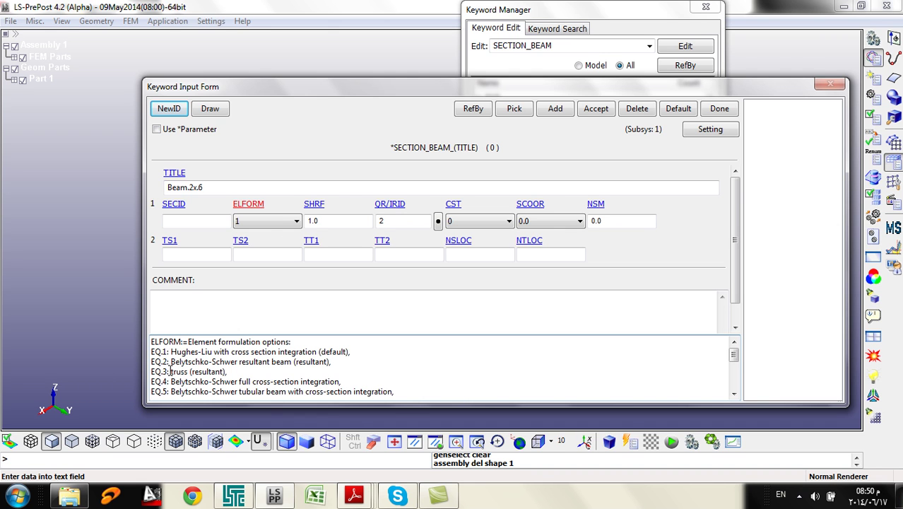
{"action": "left_click_drag", "start_coordinate": [151, 385], "coordinate": [346, 381]}
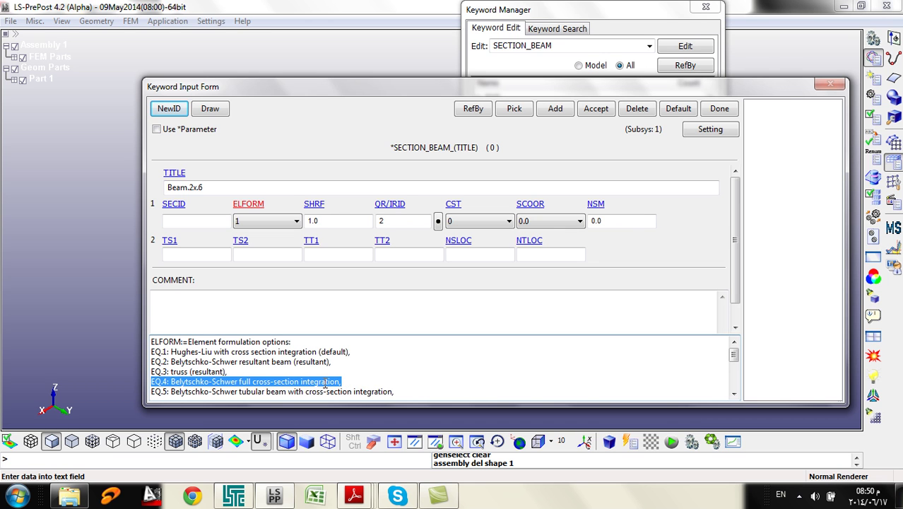
{"action": "left_click", "coordinate": [279, 221]}
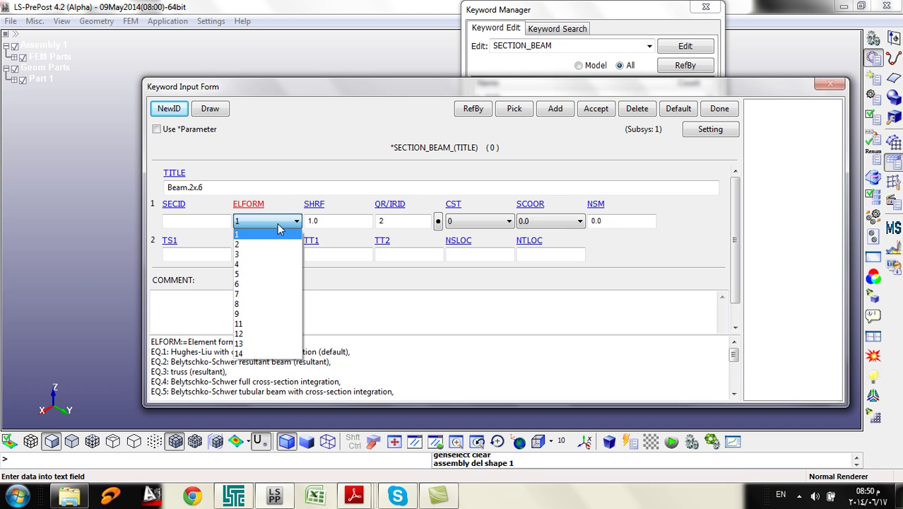
{"action": "left_click", "coordinate": [280, 264]}
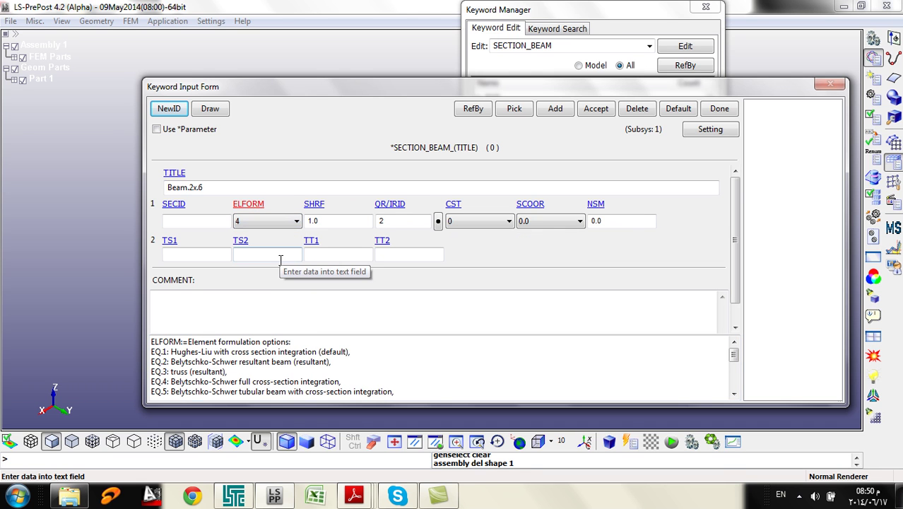
Read the TS1, TS2, TT1 and TT2 thickness descriptions, and consult the Thickness Describtion.pdf diagram in Adobe Reader
{"action": "left_click", "coordinate": [192, 253]}
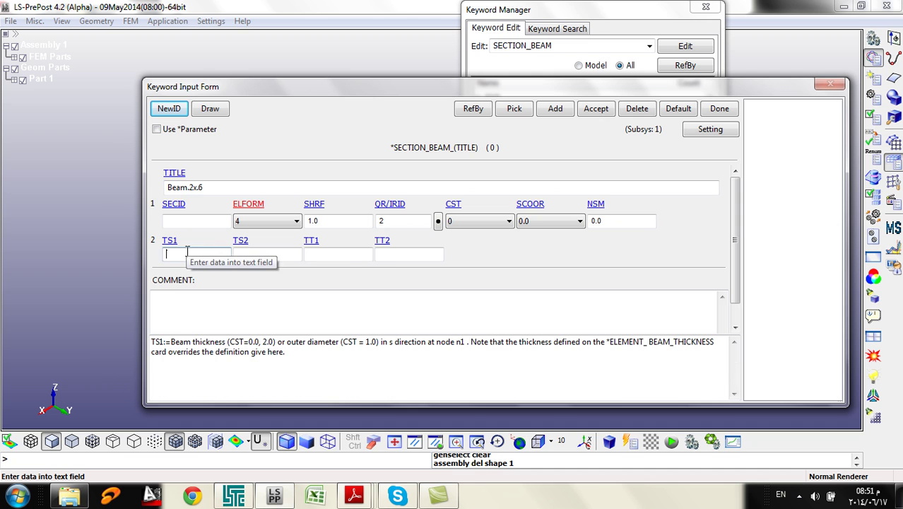
{"action": "left_click", "coordinate": [238, 254]}
{"action": "left_click", "coordinate": [337, 255]}
{"action": "left_click", "coordinate": [405, 254]}
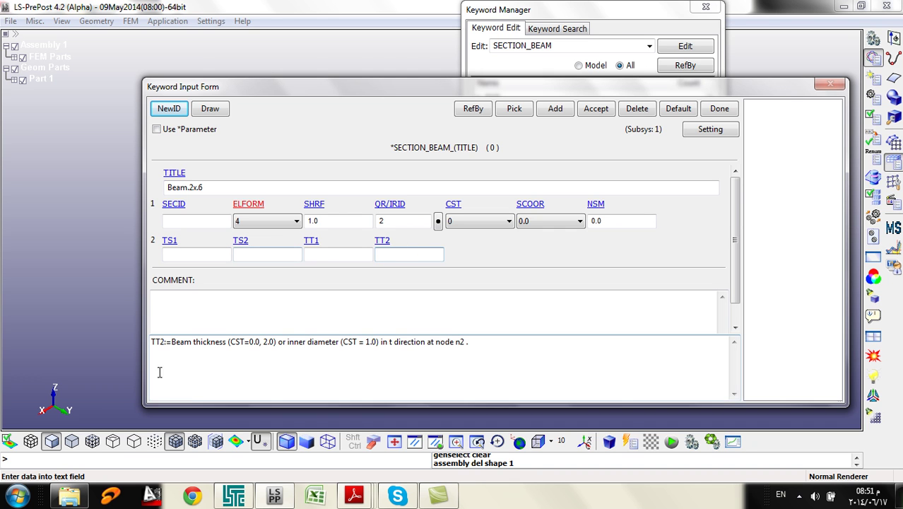
{"action": "mouse_move", "coordinate": [354, 494]}
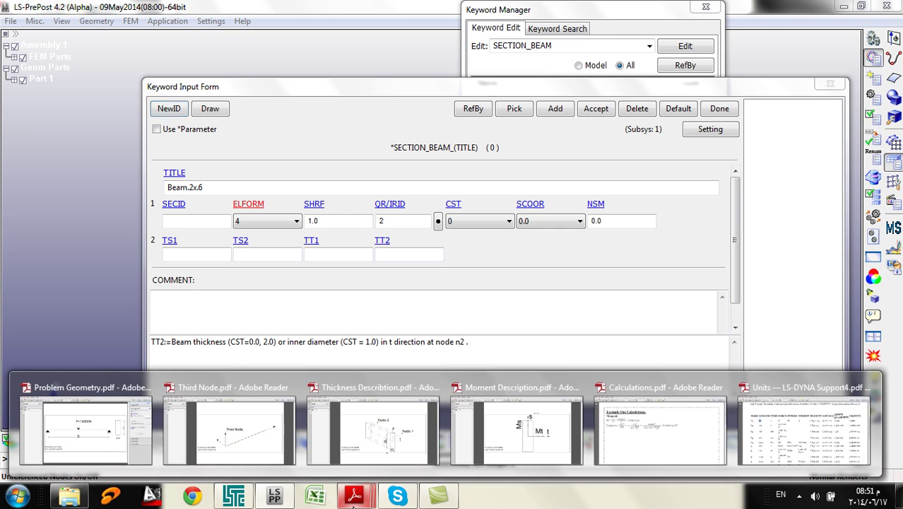
{"action": "left_click", "coordinate": [366, 452]}
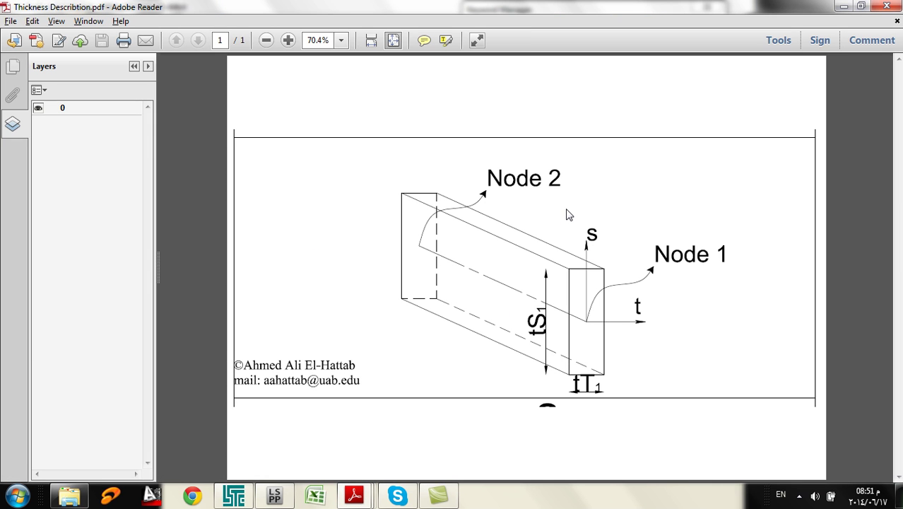
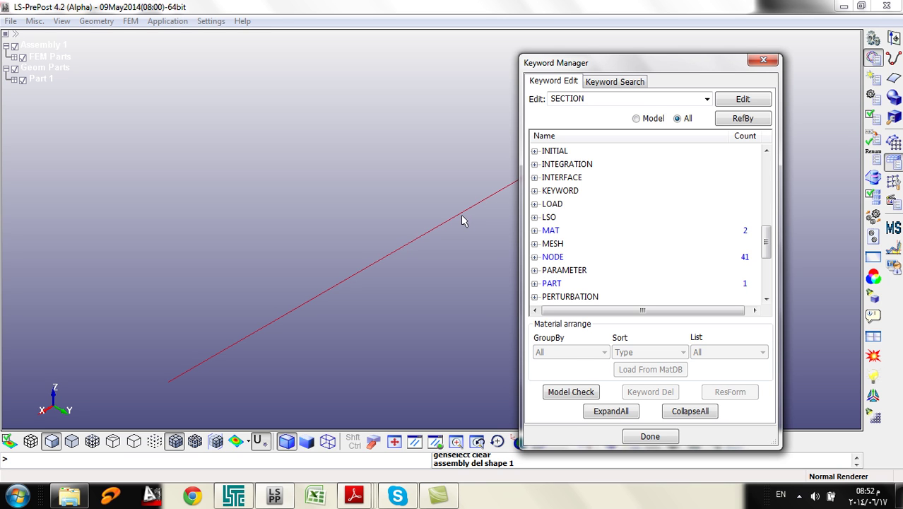
Open the input form for the existing part under the PART keywords and title the part "Beam"
{"action": "left_click", "coordinate": [534, 284]}
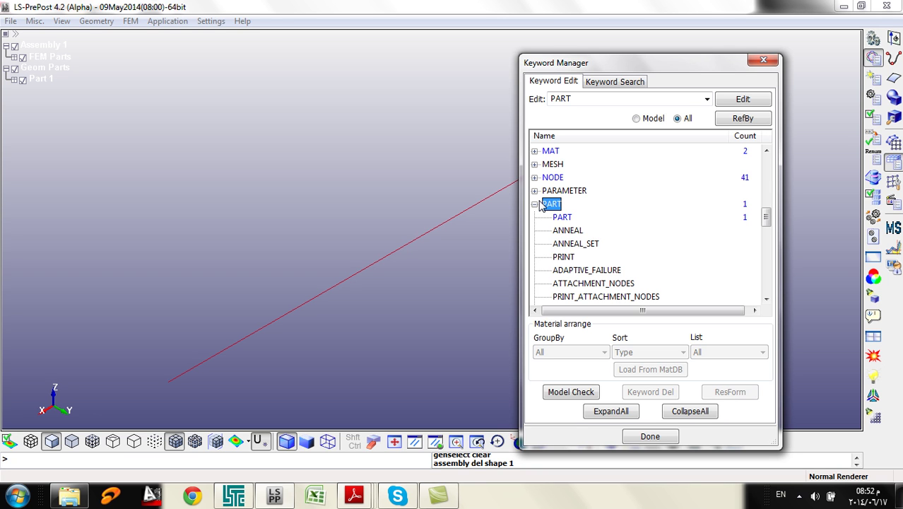
{"action": "left_click", "coordinate": [561, 219]}
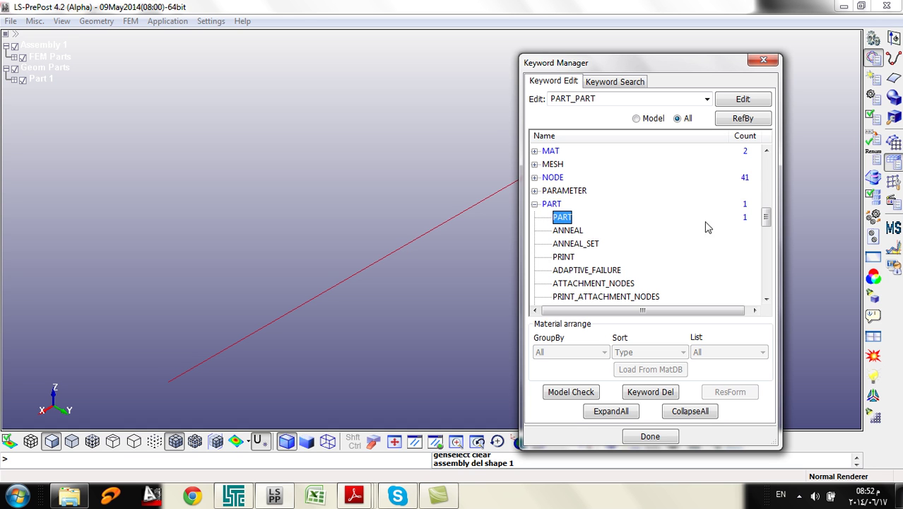
{"action": "double_click", "coordinate": [565, 218]}
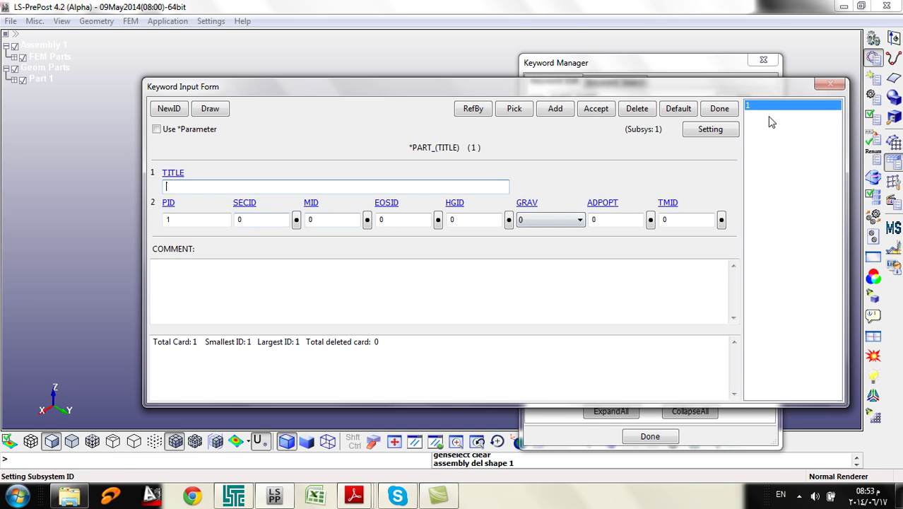
{"action": "left_click", "coordinate": [209, 222]}
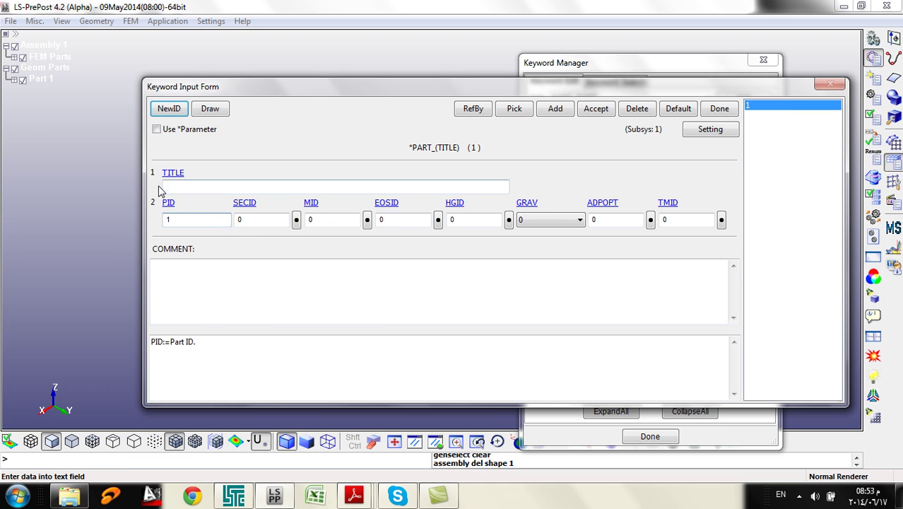
{"action": "left_click", "coordinate": [196, 188]}
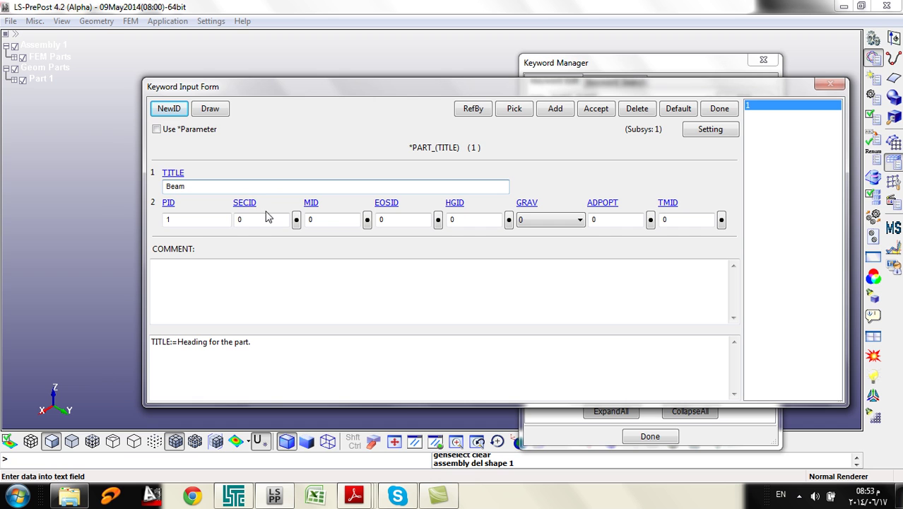
Link the Beam part to section 1 (Beam.2x.6) and material 1 (Concrete)
{"action": "left_click", "coordinate": [258, 219]}
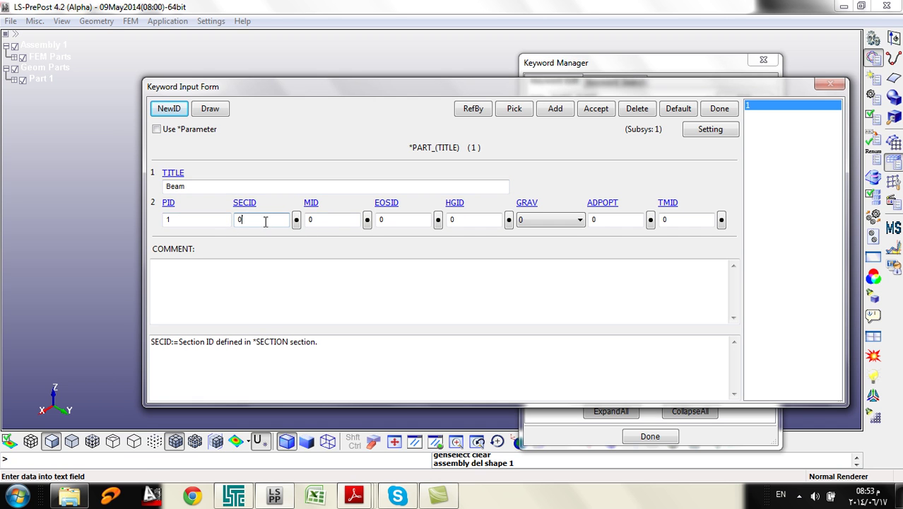
{"action": "left_click", "coordinate": [296, 220]}
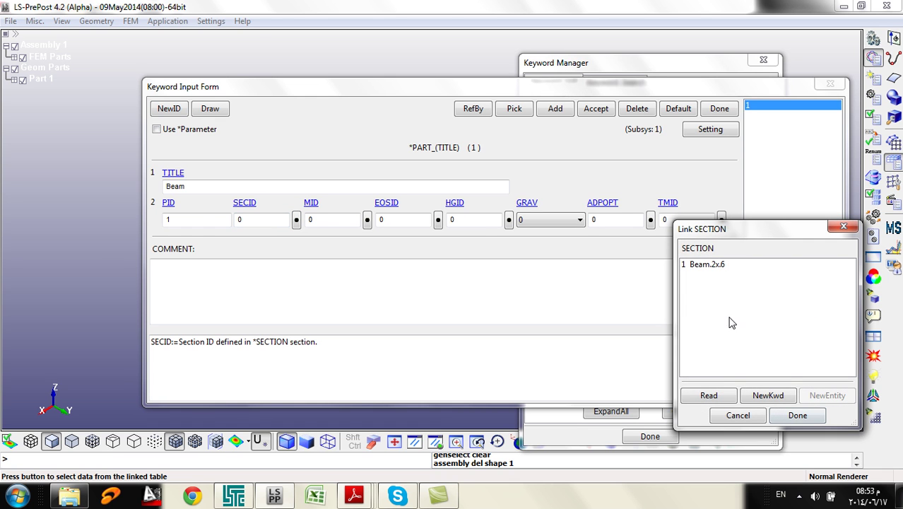
{"action": "double_click", "coordinate": [706, 264]}
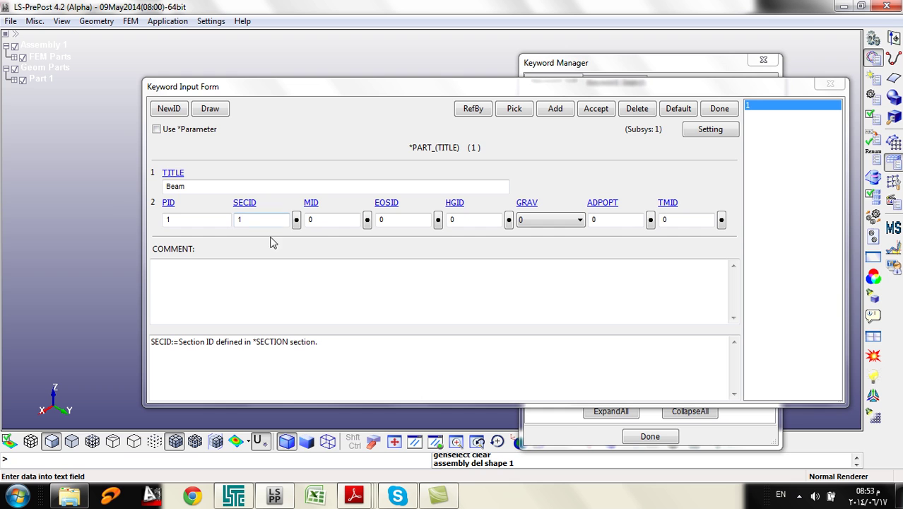
{"action": "left_click", "coordinate": [330, 224]}
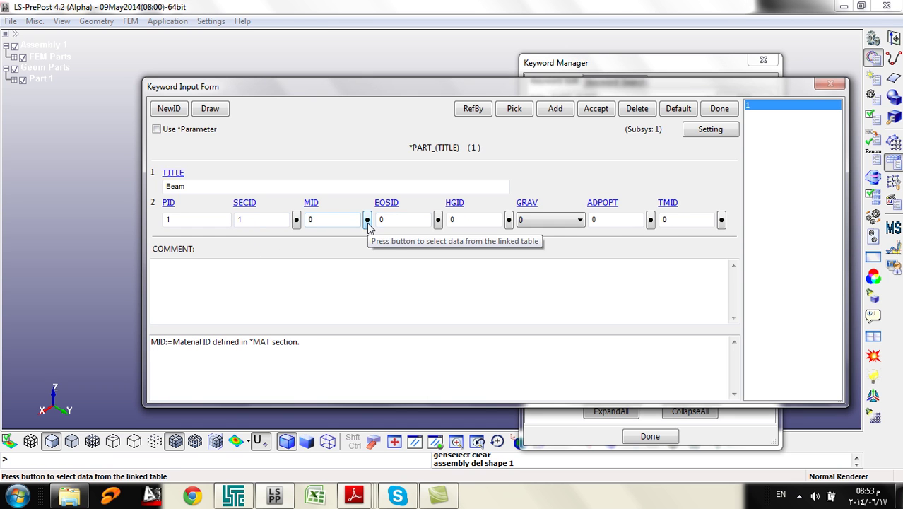
{"action": "left_click", "coordinate": [367, 221]}
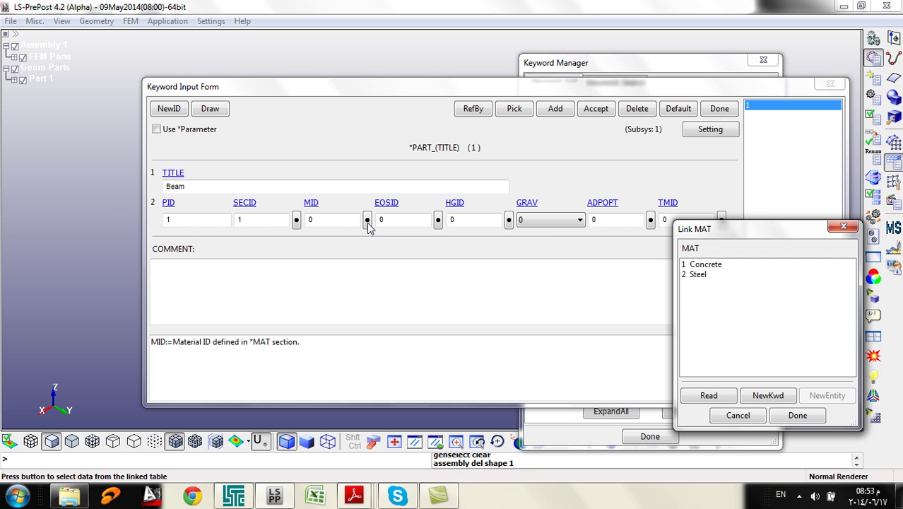
{"action": "double_click", "coordinate": [706, 264]}
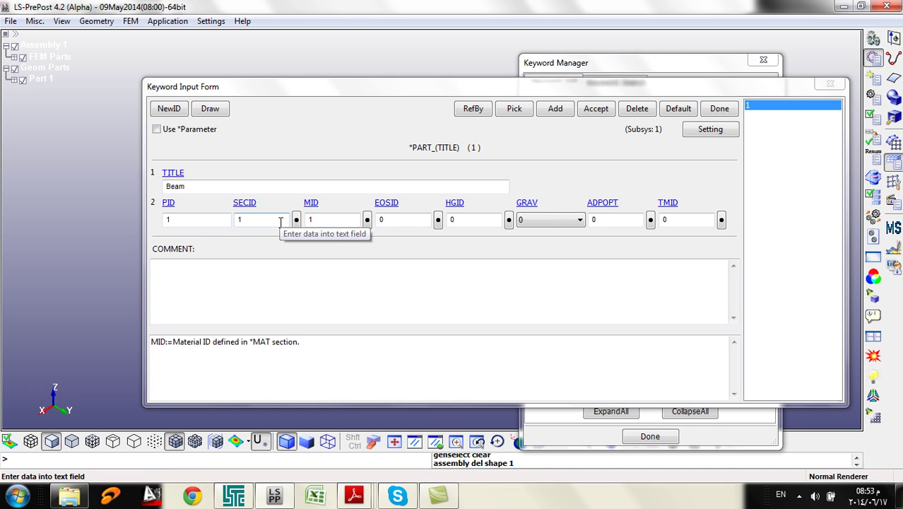
Save the Beam part definition, close its input form and collapse the PART keyword group
{"action": "left_click", "coordinate": [595, 109]}
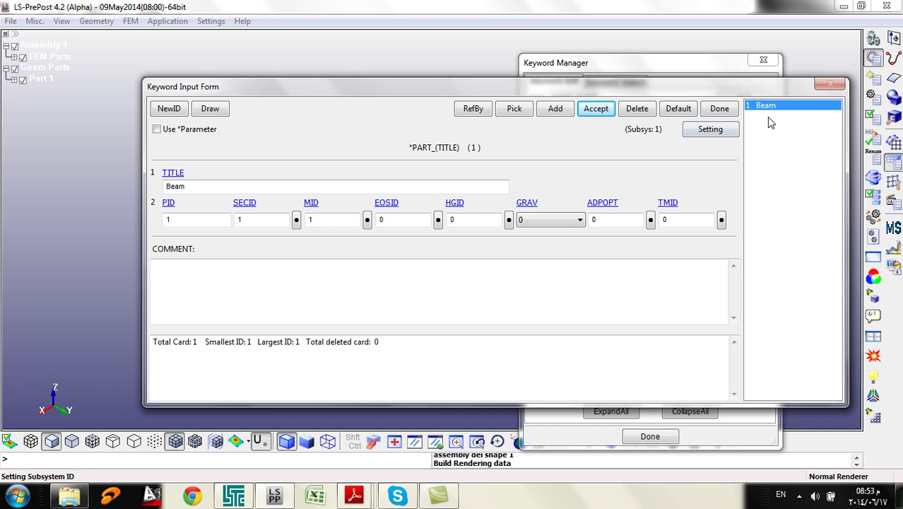
{"action": "left_click", "coordinate": [332, 219]}
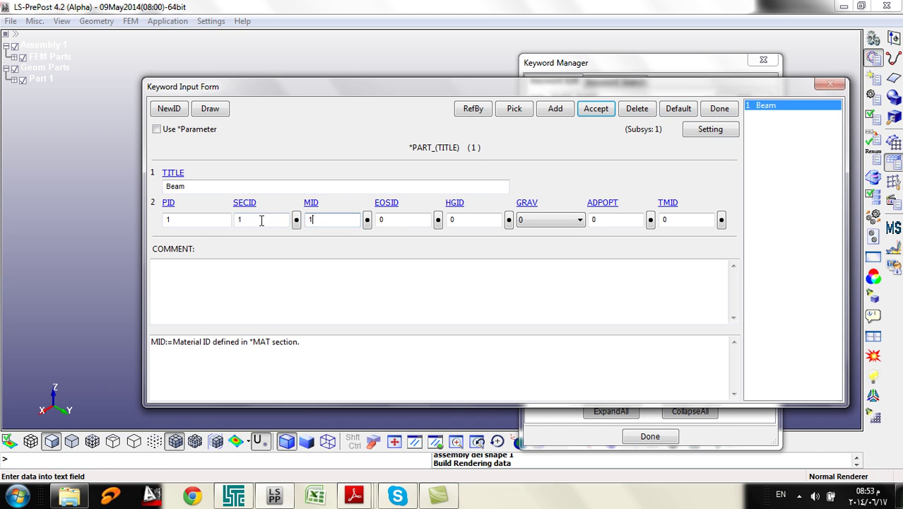
{"action": "left_click", "coordinate": [720, 108]}
{"action": "left_click", "coordinate": [534, 203]}
Return to the start of the keyword list and pan the model so the beam line clears the Keyword Manager
{"action": "scroll", "coordinate": [560, 246], "scroll_direction": "up", "scroll_amount": 5}
{"action": "scroll", "coordinate": [562, 246], "scroll_direction": "up", "scroll_amount": 4}
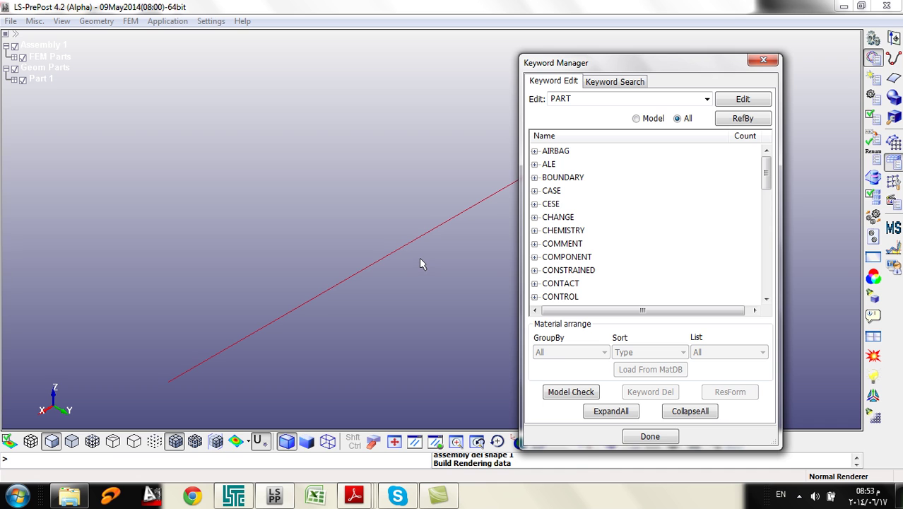
{"action": "middle_click_drag", "start_coordinate": [419, 258], "coordinate": [6, 368], "text": "shift"}
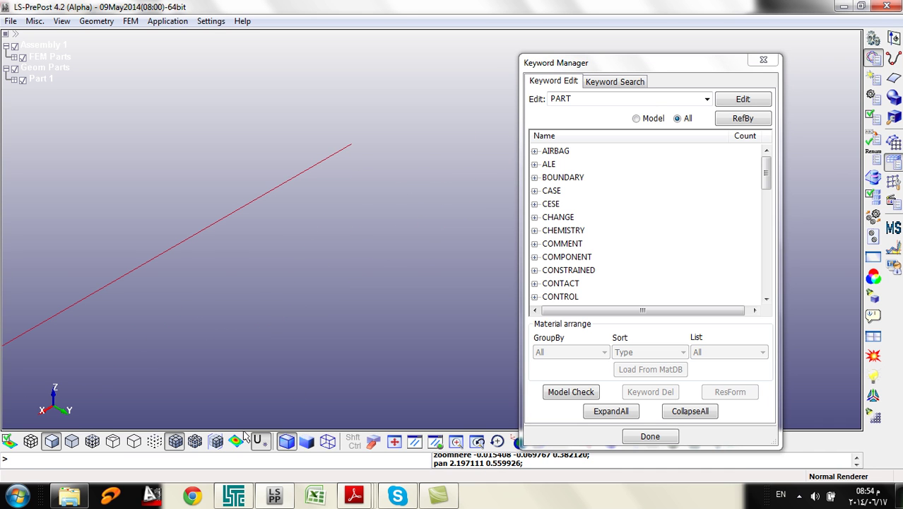
Check the support and load layout in Problem Geometry.pdf in Adobe Reader and return to LS-PrePost
{"action": "mouse_move", "coordinate": [354, 495]}
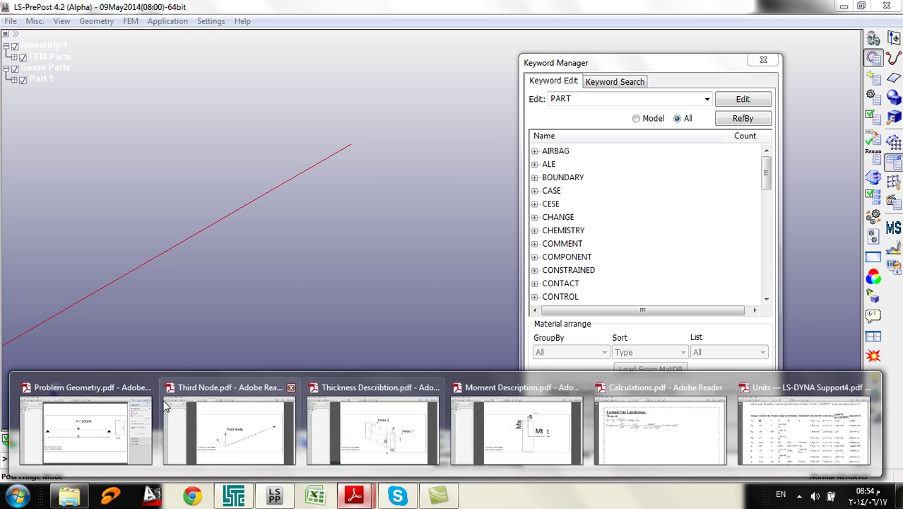
{"action": "left_click", "coordinate": [65, 433]}
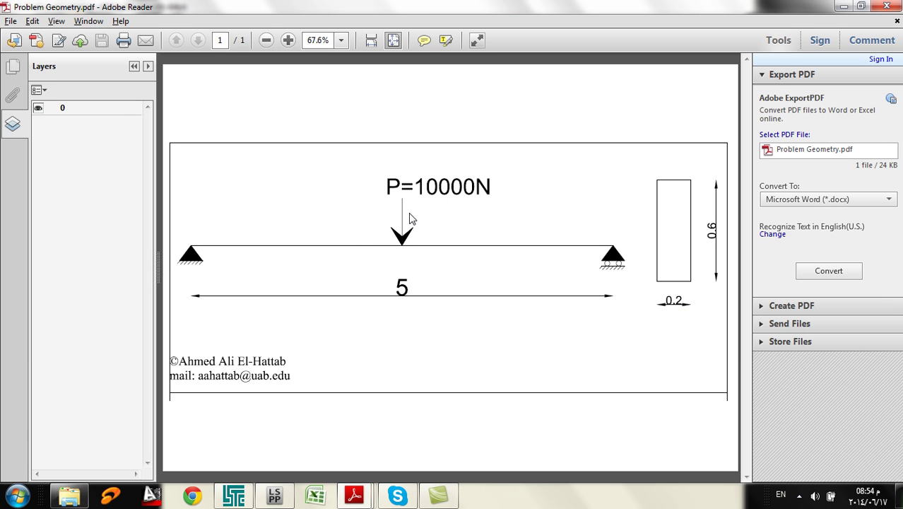
{"action": "left_click", "coordinate": [274, 496]}
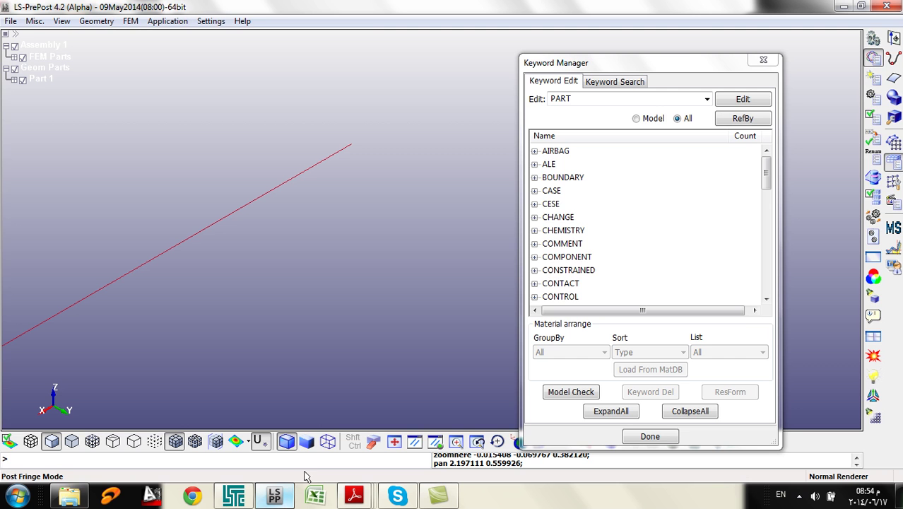
Expand the BOUNDARY keyword group and open the input form for SPC_NODE
{"action": "left_click", "coordinate": [565, 243]}
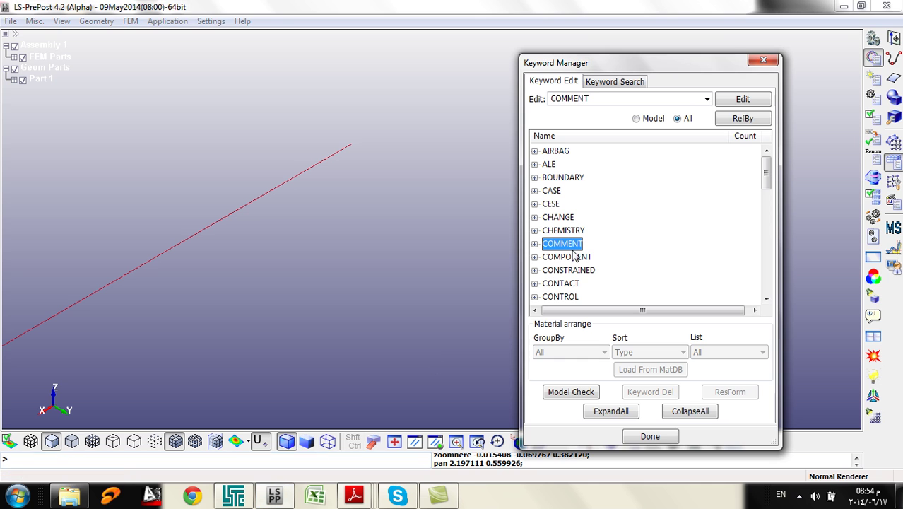
{"action": "left_click", "coordinate": [553, 180]}
{"action": "double_click", "coordinate": [553, 183]}
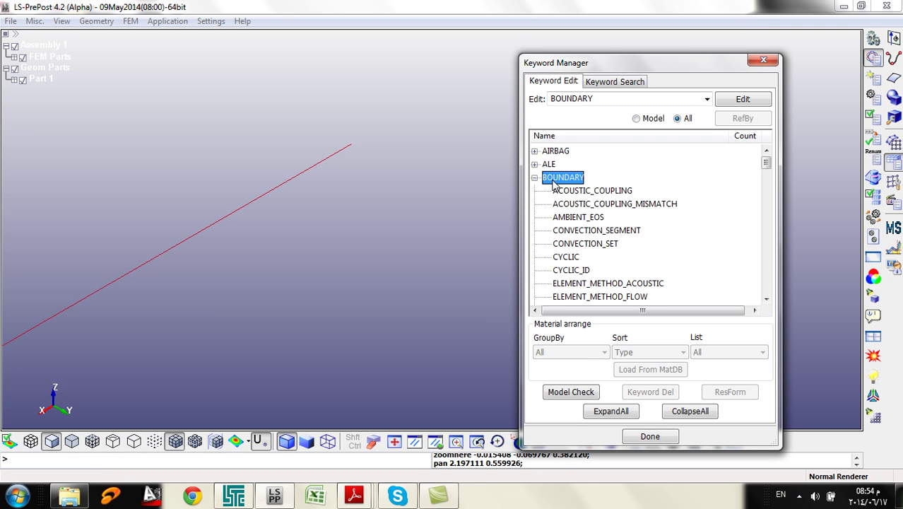
{"action": "scroll", "coordinate": [567, 203], "scroll_direction": "down", "scroll_amount": 20}
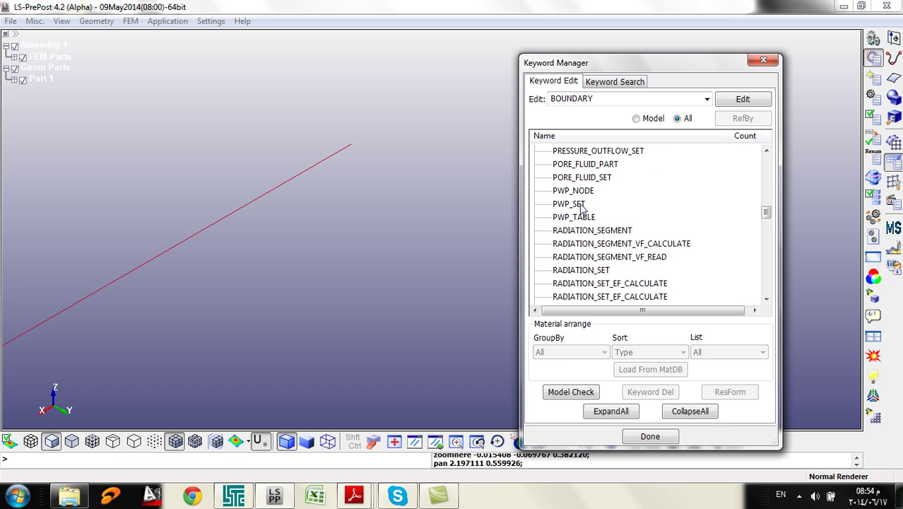
{"action": "scroll", "coordinate": [581, 205], "scroll_direction": "down", "scroll_amount": 4}
{"action": "scroll", "coordinate": [580, 209], "scroll_direction": "up", "scroll_amount": 6}
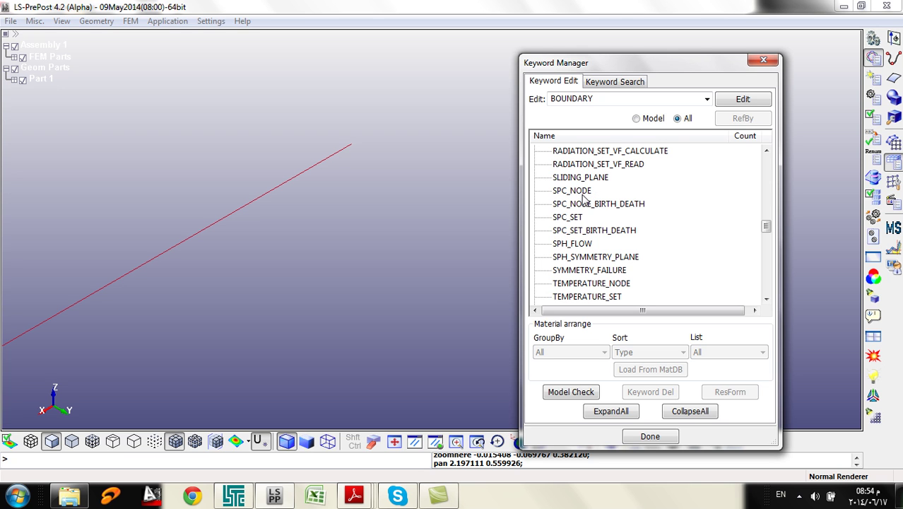
{"action": "left_click", "coordinate": [583, 193]}
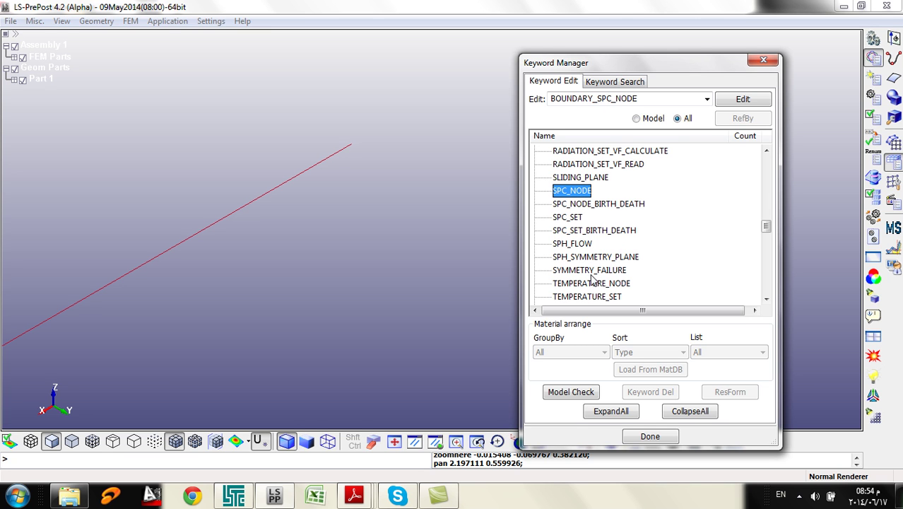
{"action": "double_click", "coordinate": [580, 194]}
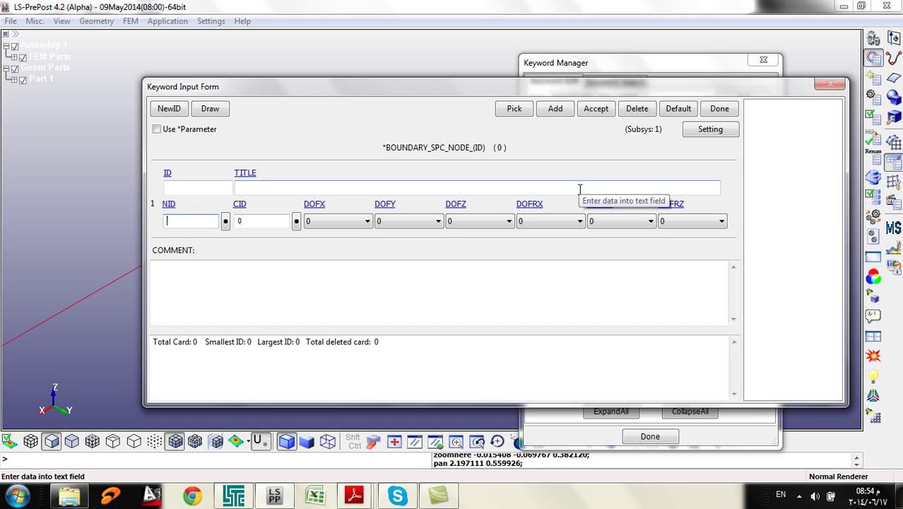
{"action": "left_click", "coordinate": [265, 183]}
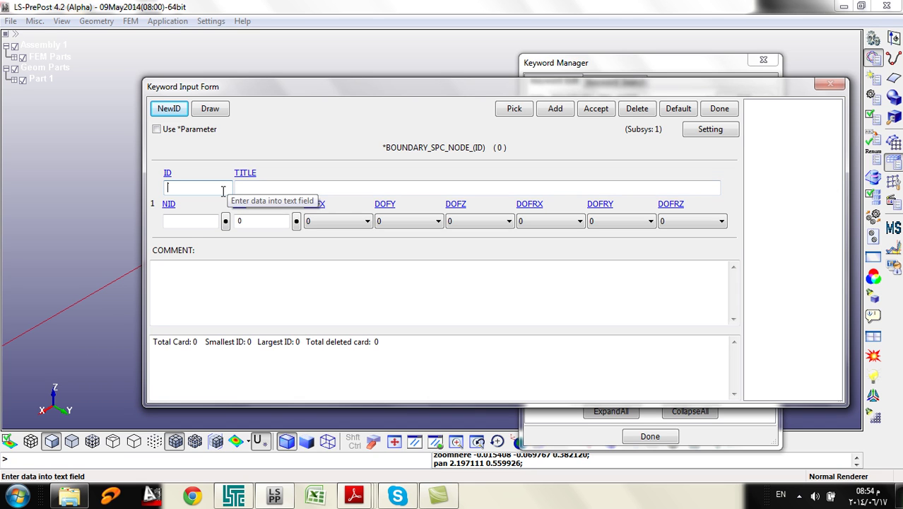
{"action": "left_click", "coordinate": [260, 187]}
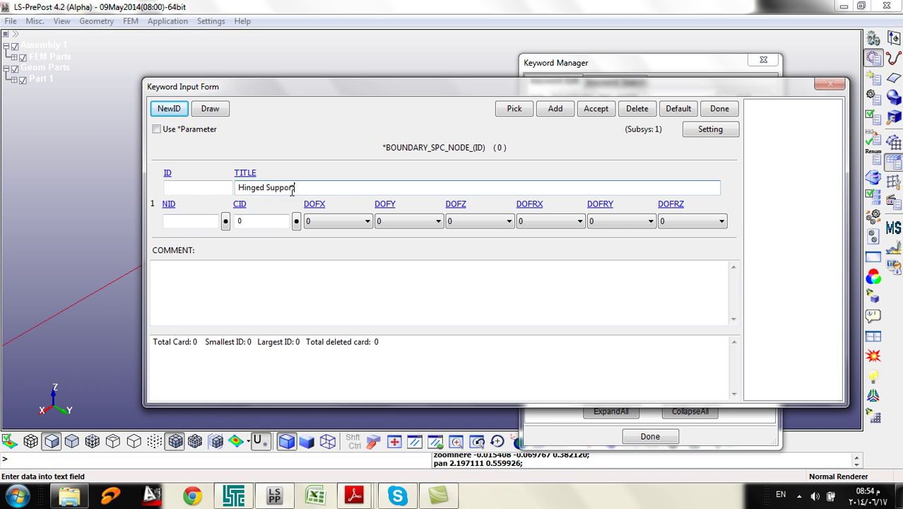
{"action": "left_click", "coordinate": [207, 222]}
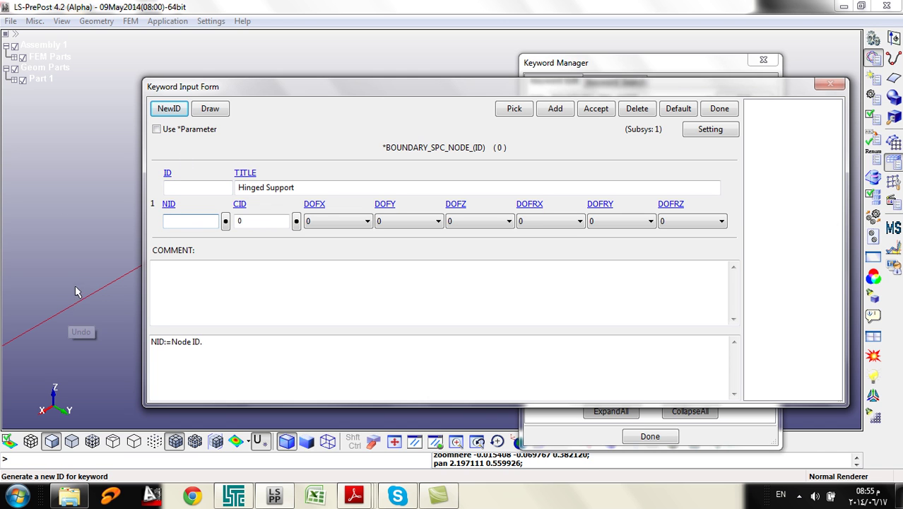
{"action": "left_click", "coordinate": [63, 328]}
{"action": "scroll", "coordinate": [56, 313], "scroll_direction": "down", "scroll_amount": 4}
{"action": "right_click_drag", "start_coordinate": [58, 319], "coordinate": [75, 305], "text": "shift"}
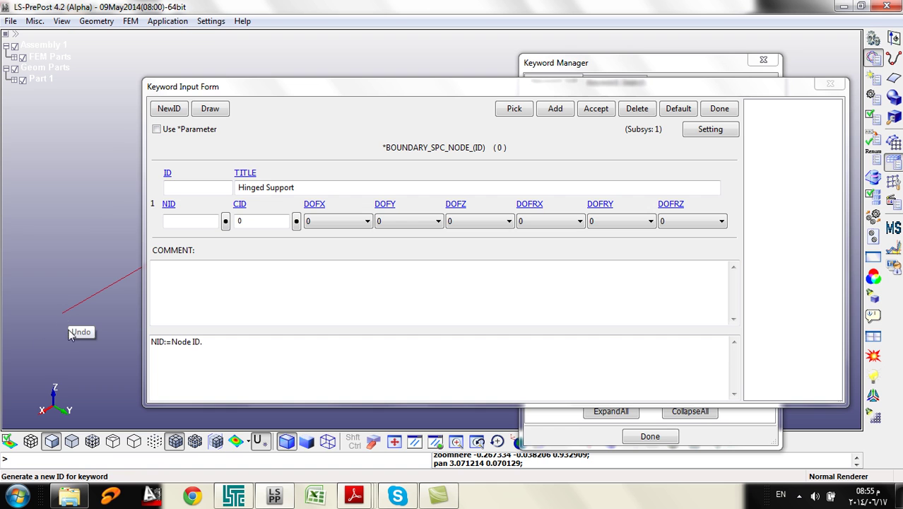
{"action": "left_click", "coordinate": [225, 221]}
{"action": "left_click_drag", "start_coordinate": [850, 282], "coordinate": [869, 264]}
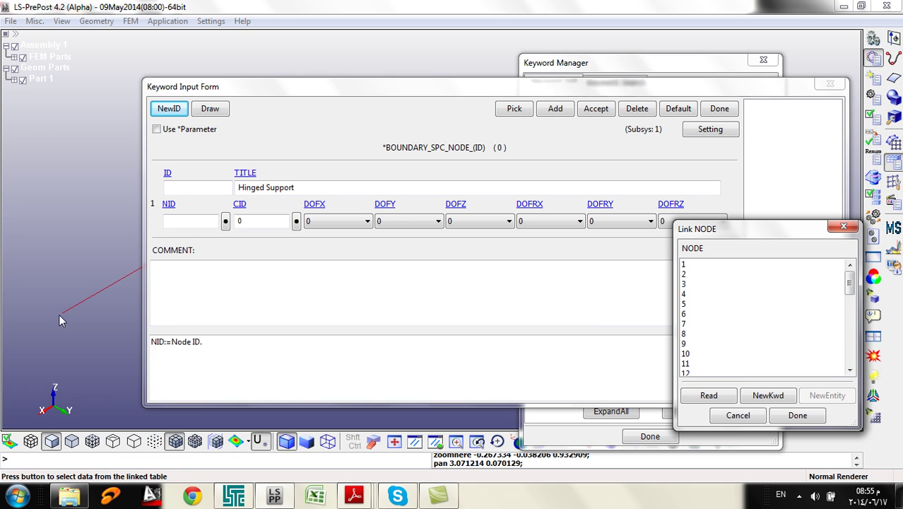
{"action": "left_click", "coordinate": [798, 416]}
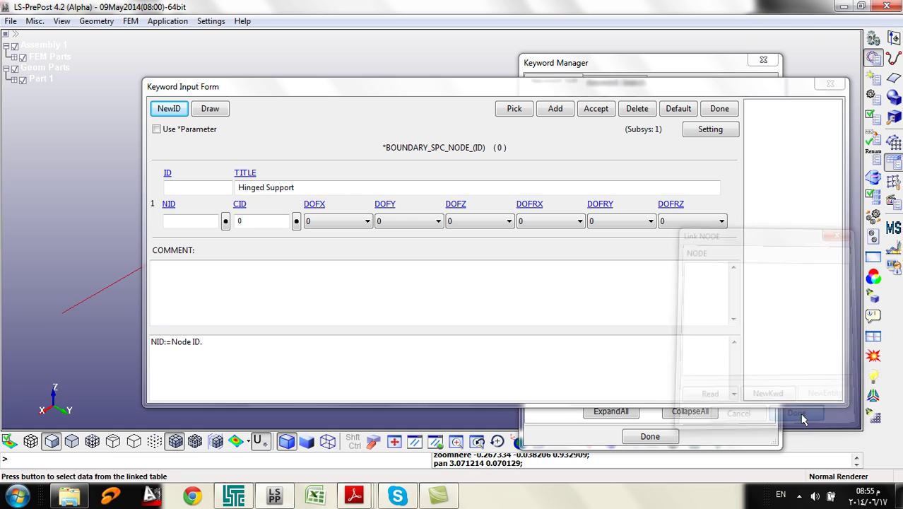
{"action": "left_click", "coordinate": [719, 111]}
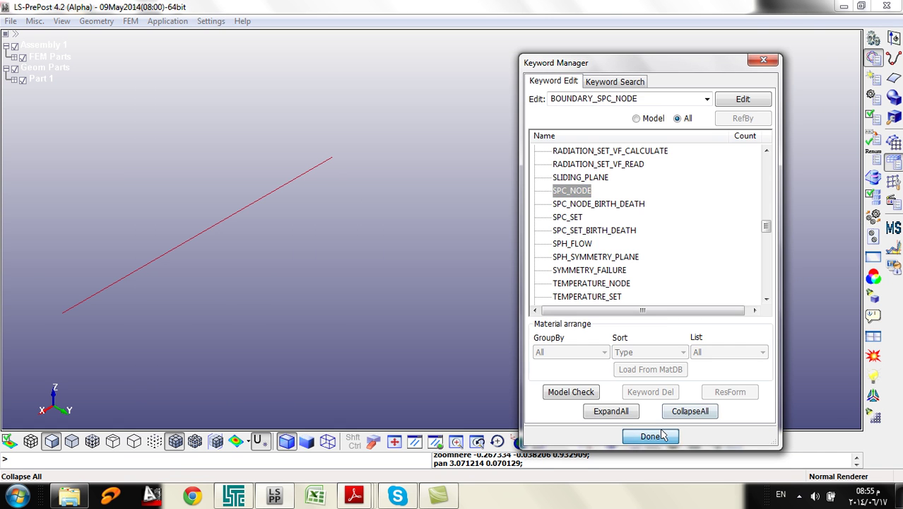
{"action": "left_click", "coordinate": [650, 436]}
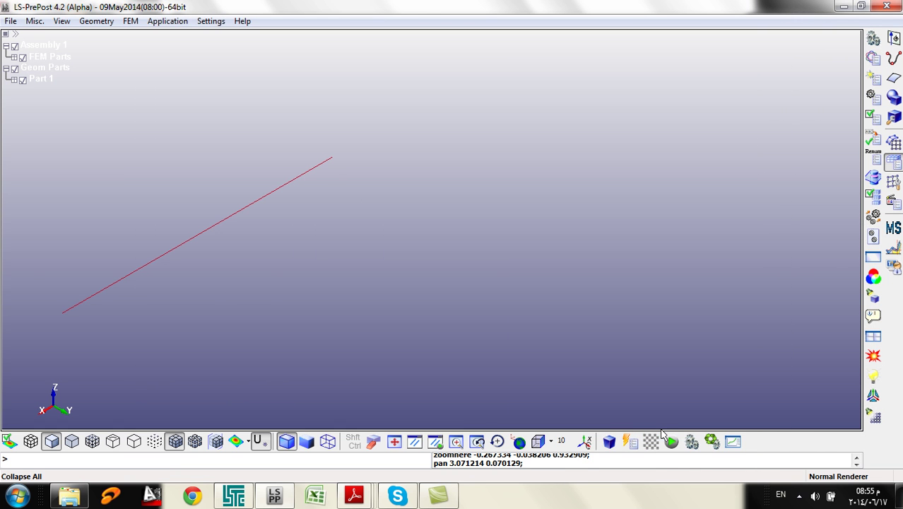
Open the Identify tool for nodes, arrange its dialogs clear of the beam, and pick the nodes at both beam ends
{"action": "left_click", "coordinate": [893, 182]}
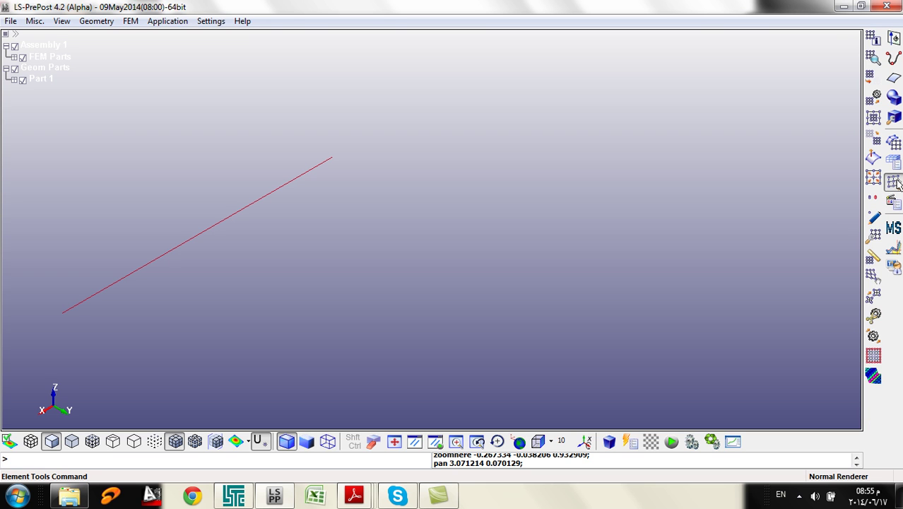
{"action": "left_click", "coordinate": [872, 38]}
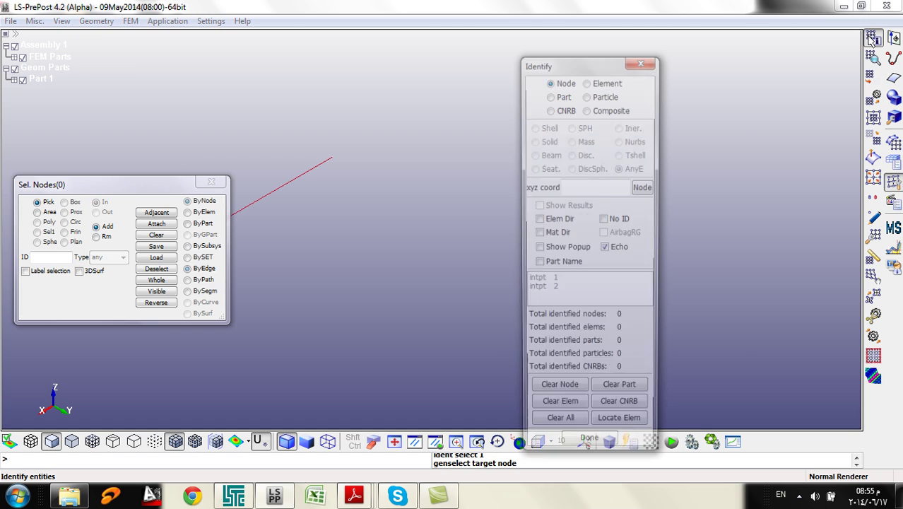
{"action": "left_click_drag", "start_coordinate": [118, 186], "coordinate": [739, 130]}
{"action": "left_click_drag", "start_coordinate": [574, 64], "coordinate": [514, 52]}
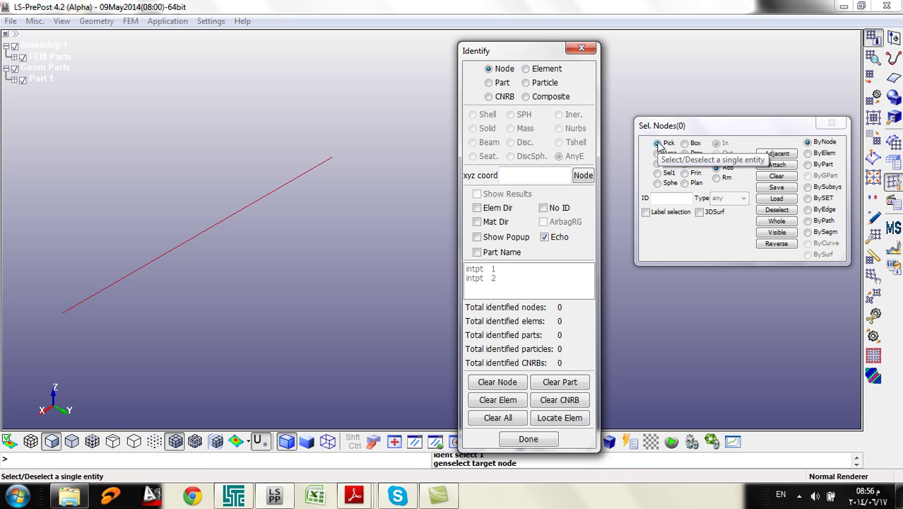
{"action": "left_click", "coordinate": [64, 310]}
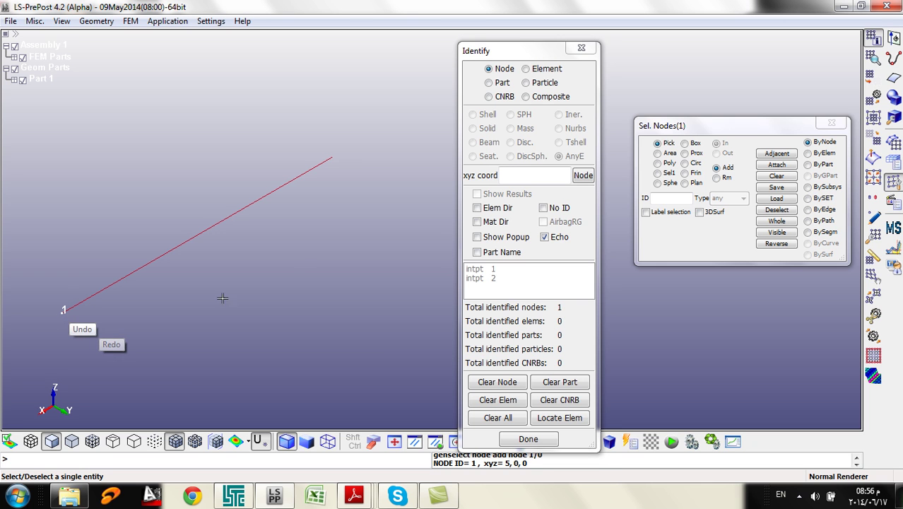
{"action": "left_click", "coordinate": [333, 159]}
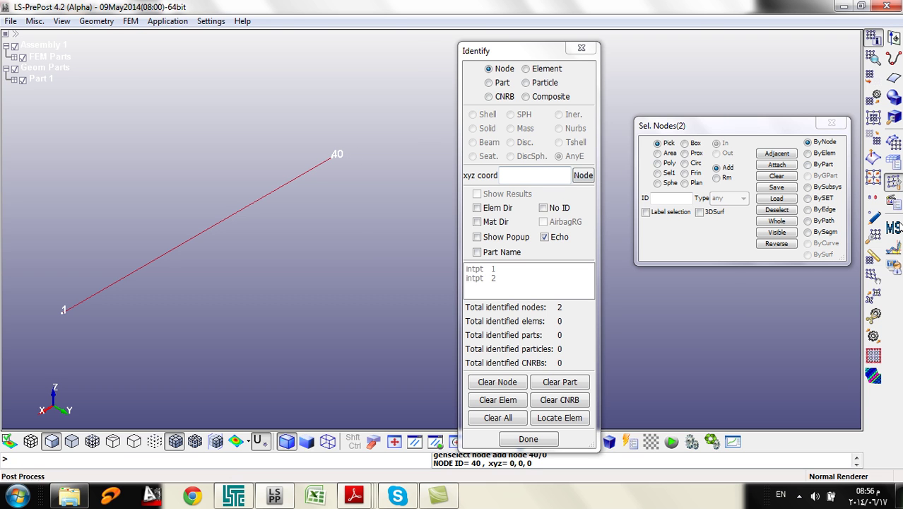
Identify all nodes along the beam with area selection and clear the selection and node labels
{"action": "left_click", "coordinate": [670, 154]}
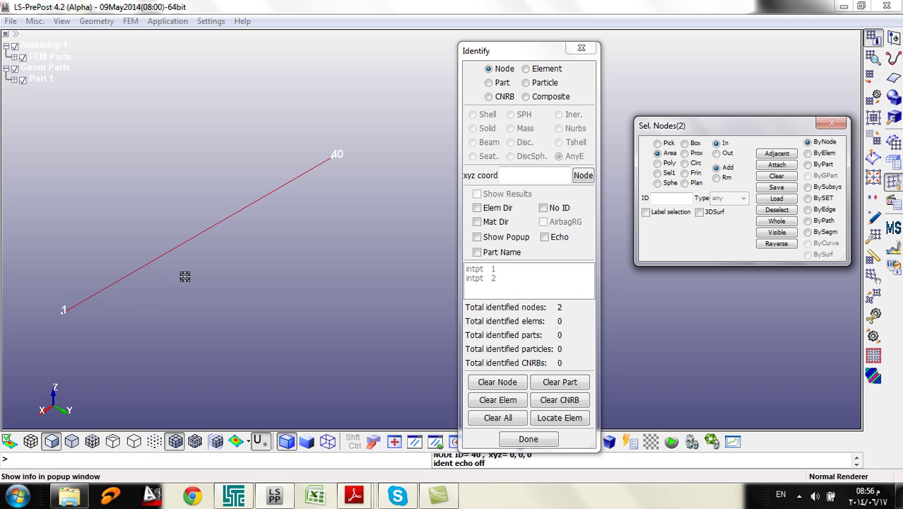
{"action": "left_click_drag", "start_coordinate": [57, 317], "coordinate": [92, 298]}
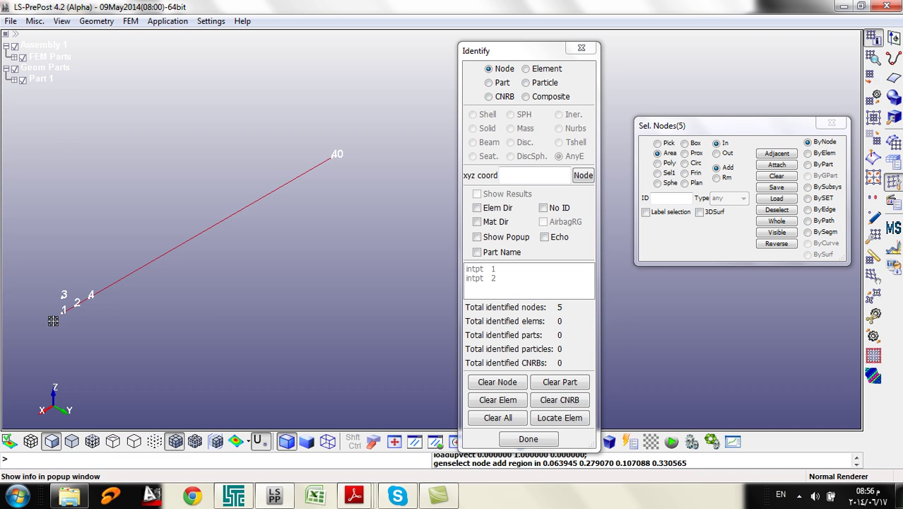
{"action": "left_click_drag", "start_coordinate": [33, 334], "coordinate": [394, 107]}
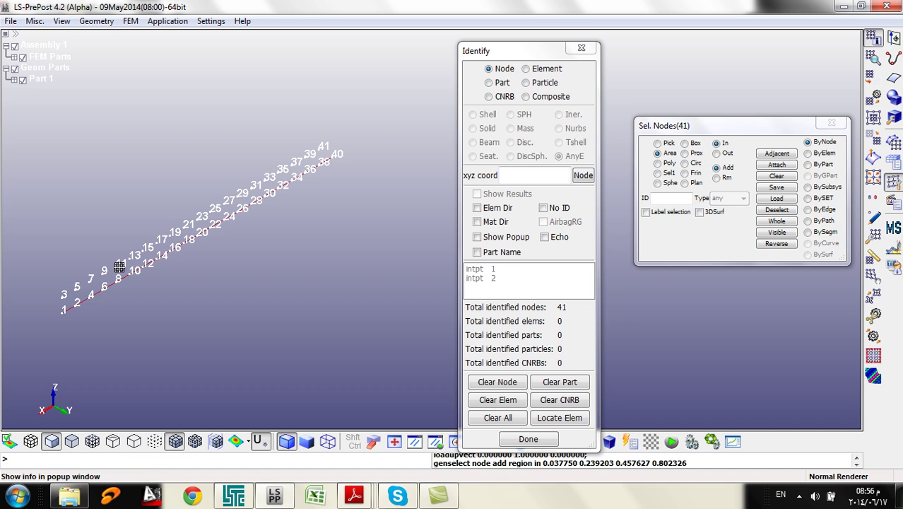
{"action": "left_click", "coordinate": [771, 175]}
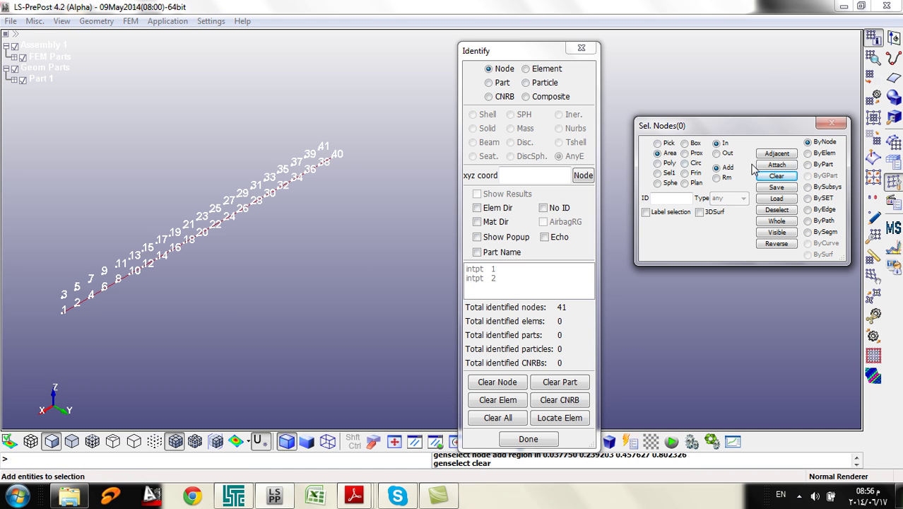
{"action": "left_click", "coordinate": [776, 176]}
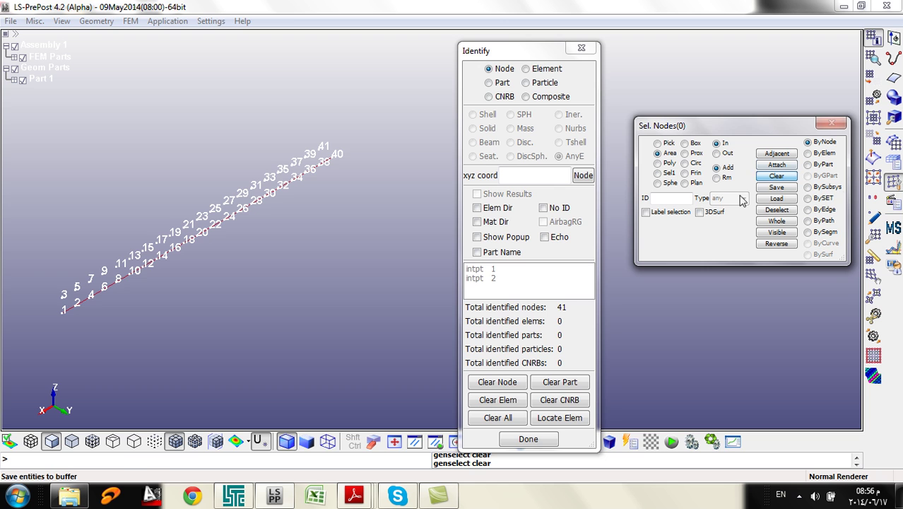
{"action": "left_click", "coordinate": [499, 382]}
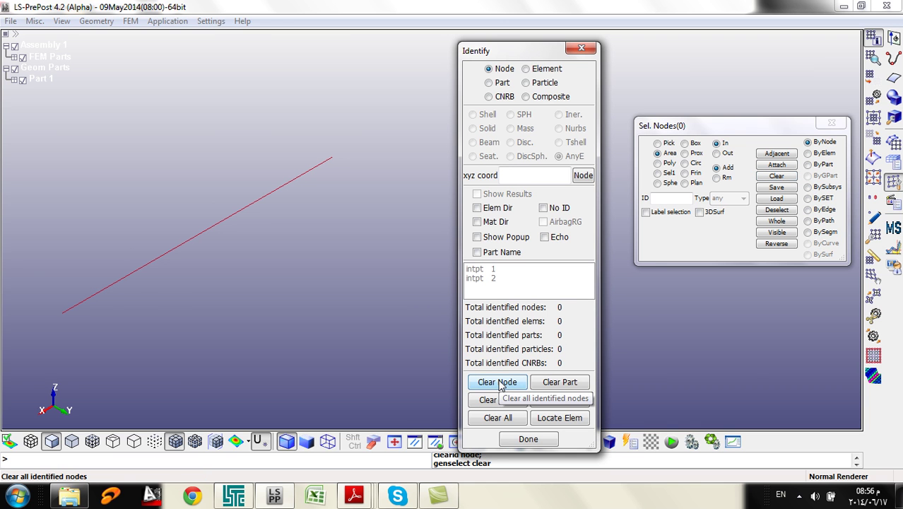
Label only the two end nodes of the beam by single picks and close the Identify tool
{"action": "left_click", "coordinate": [657, 143]}
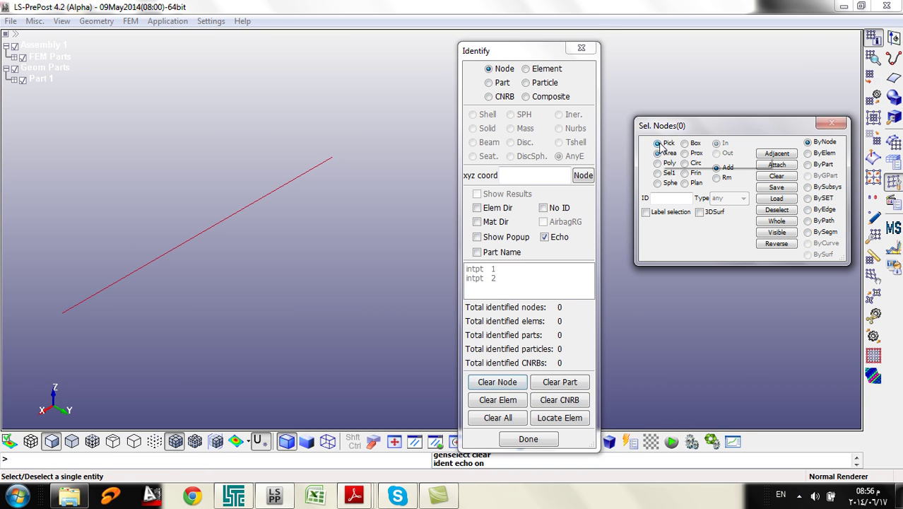
{"action": "left_click", "coordinate": [60, 312]}
{"action": "left_click", "coordinate": [333, 156]}
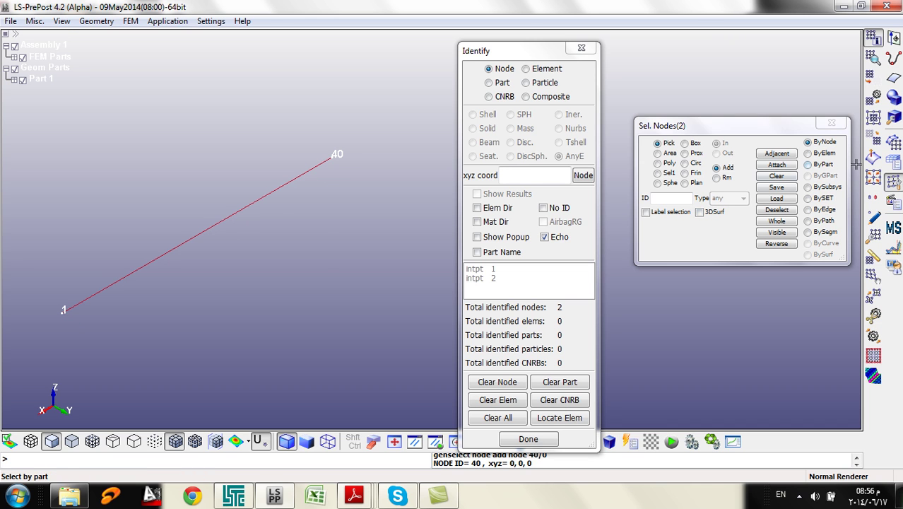
{"action": "left_click", "coordinate": [582, 48]}
Reopen the SPC_NODE input form from the Keyword Manager and place it clear of the labelled beam nodes
{"action": "left_click", "coordinate": [892, 162]}
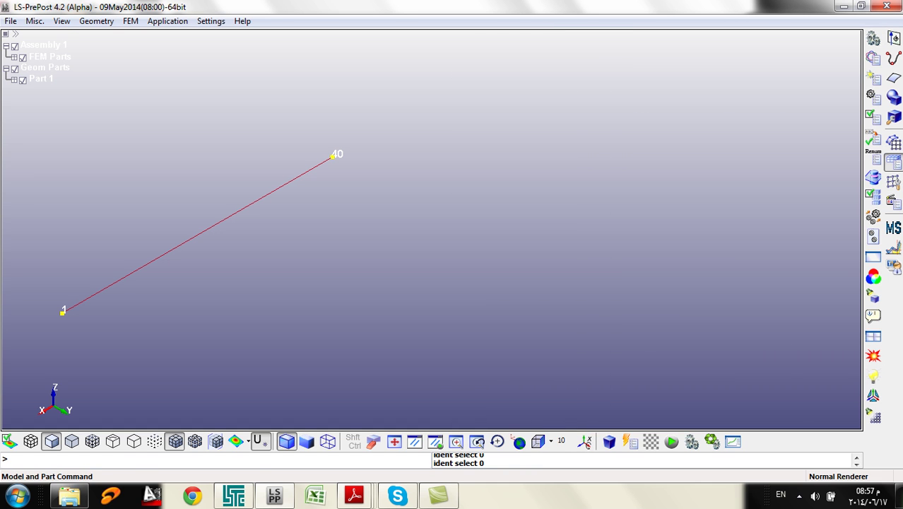
{"action": "left_click", "coordinate": [874, 59]}
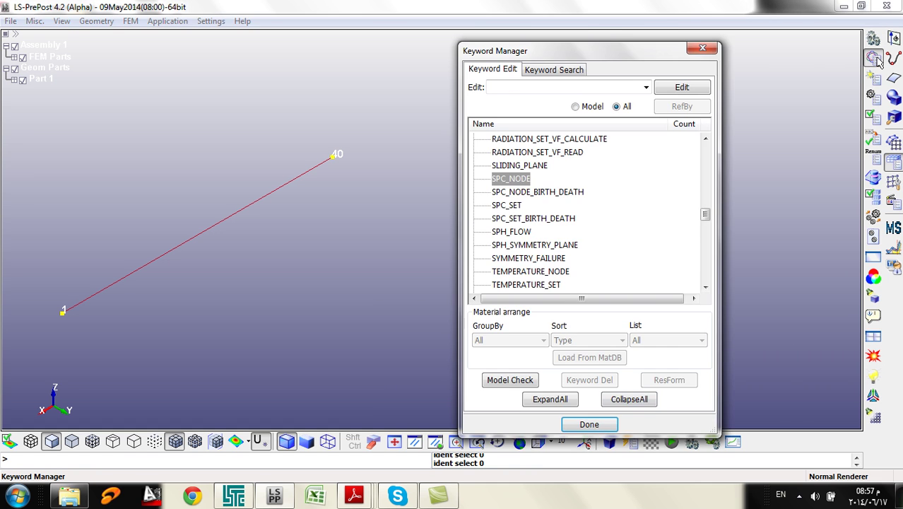
{"action": "double_click", "coordinate": [505, 179]}
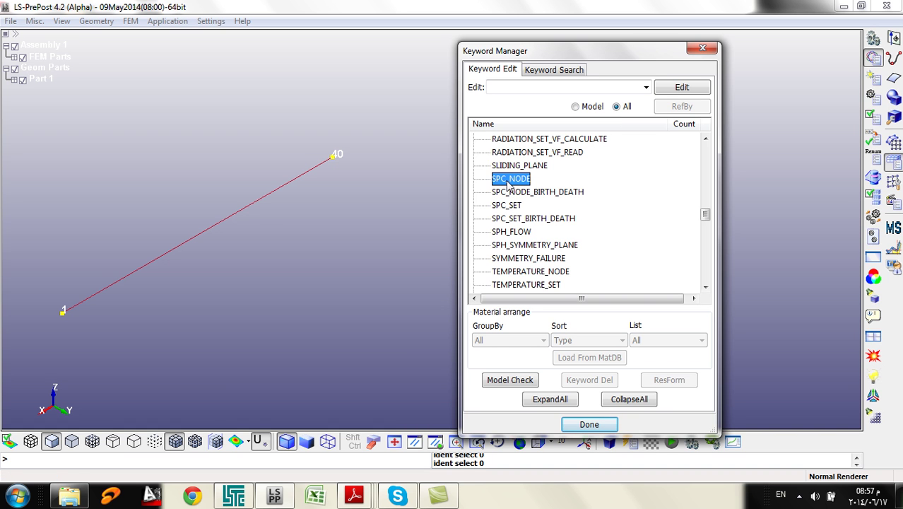
{"action": "left_click_drag", "start_coordinate": [365, 94], "coordinate": [634, 76]}
Title the new SPC_NODE entry "Hinged Support" and assign it to node 1
{"action": "left_click", "coordinate": [526, 170]}
{"action": "type", "text": "Hinged "}
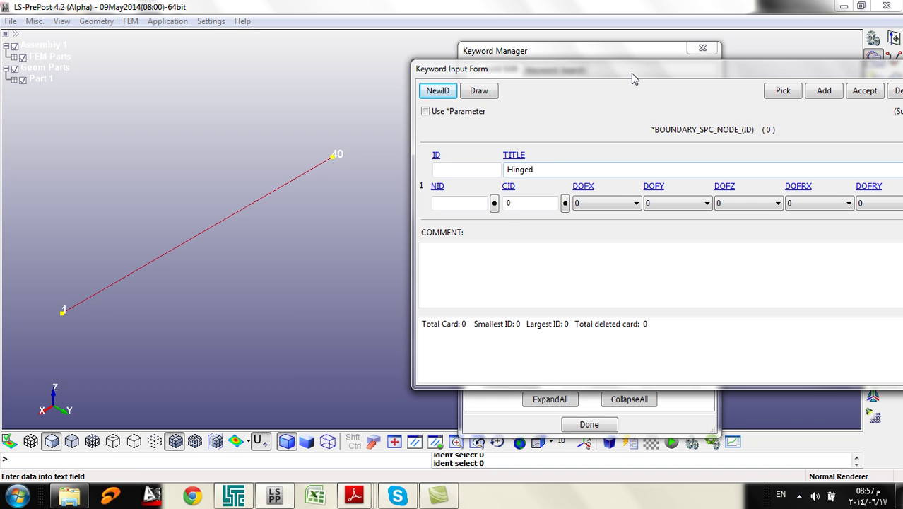
{"action": "type", "text": "Support"}
{"action": "left_click", "coordinate": [479, 204]}
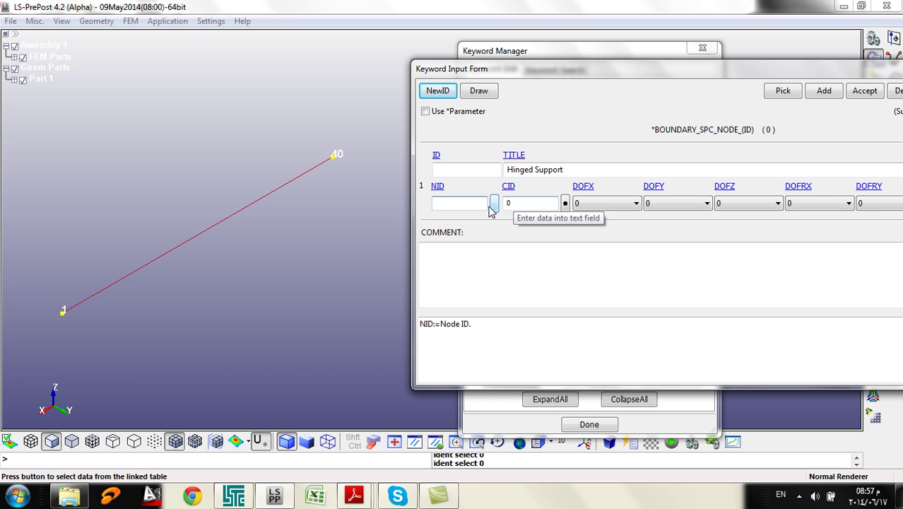
{"action": "type", "text": "1"}
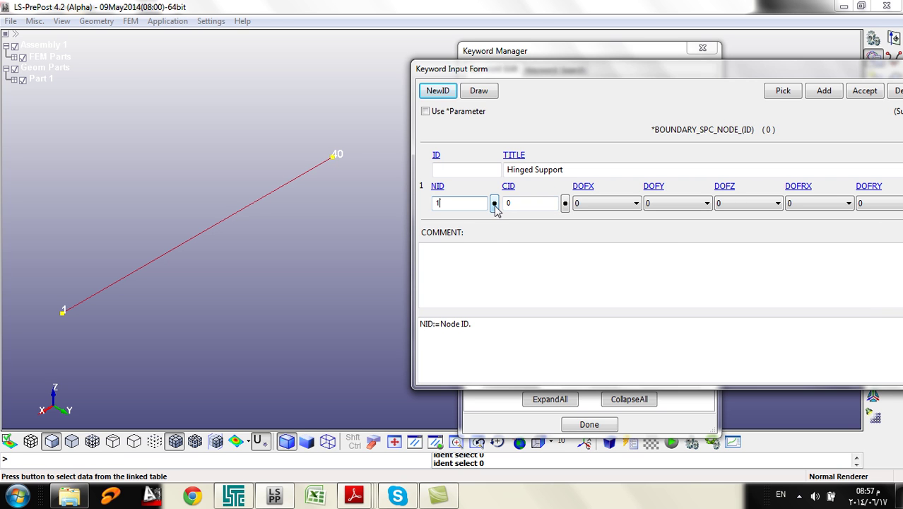
{"action": "left_click", "coordinate": [494, 203]}
{"action": "double_click", "coordinate": [706, 265]}
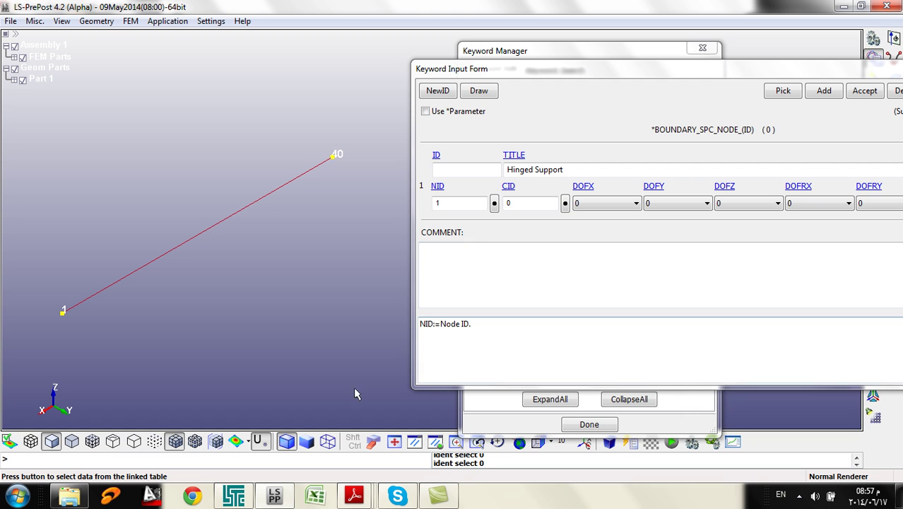
Constrain the hinged support with DOFX and DOFZ set to 1 and accept the entry
{"action": "left_click_drag", "start_coordinate": [593, 84], "coordinate": [299, 62]}
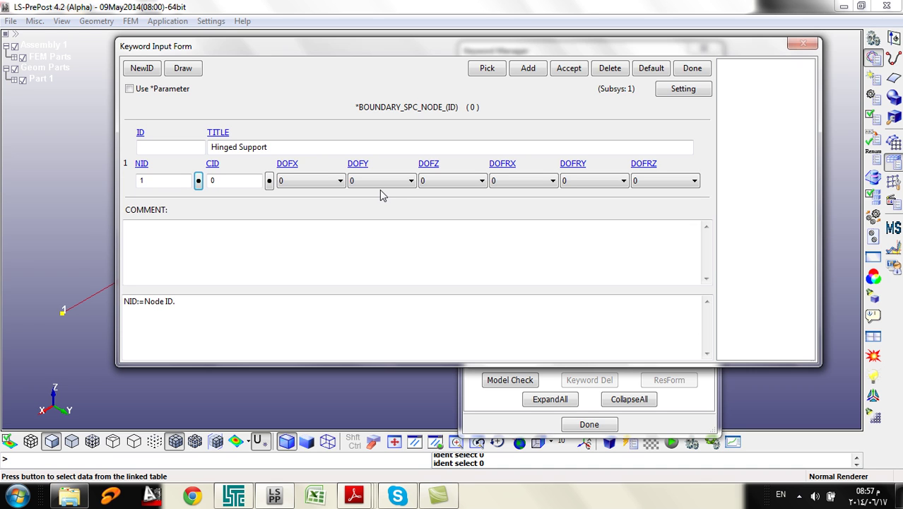
{"action": "left_click", "coordinate": [313, 182]}
{"action": "left_click", "coordinate": [303, 204]}
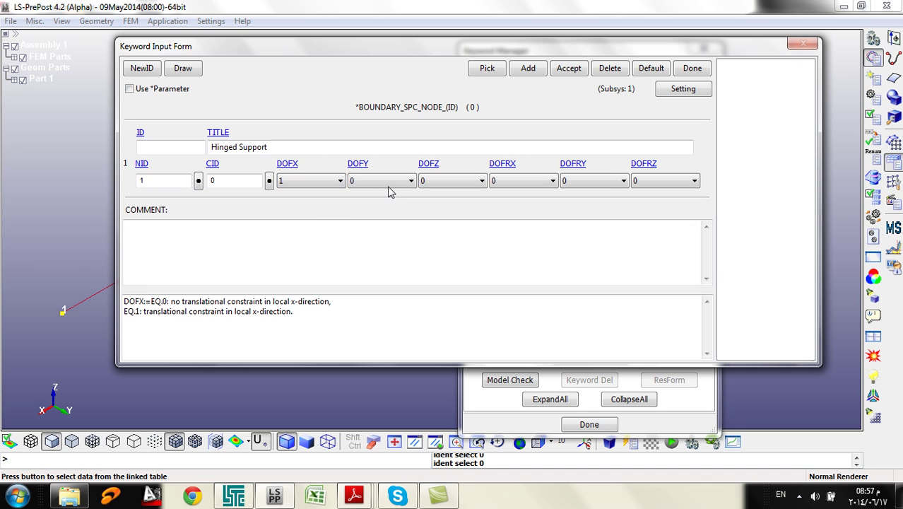
{"action": "left_click", "coordinate": [450, 181]}
{"action": "left_click", "coordinate": [436, 204]}
{"action": "left_click", "coordinate": [563, 70]}
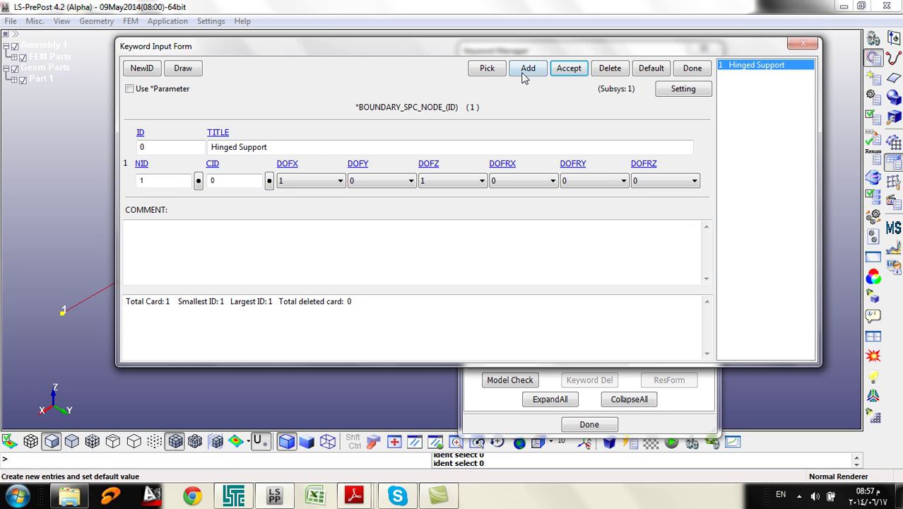
Add a second SPC_NODE entry titled "Roller Support" at node 40 with DOFZ set to 1, and accept it
{"action": "left_click", "coordinate": [528, 70]}
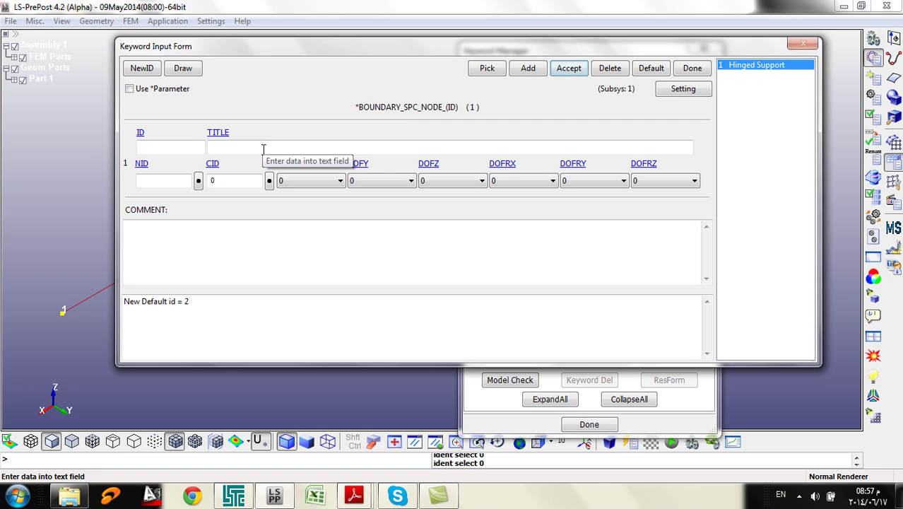
{"action": "type", "text": "Rol"}
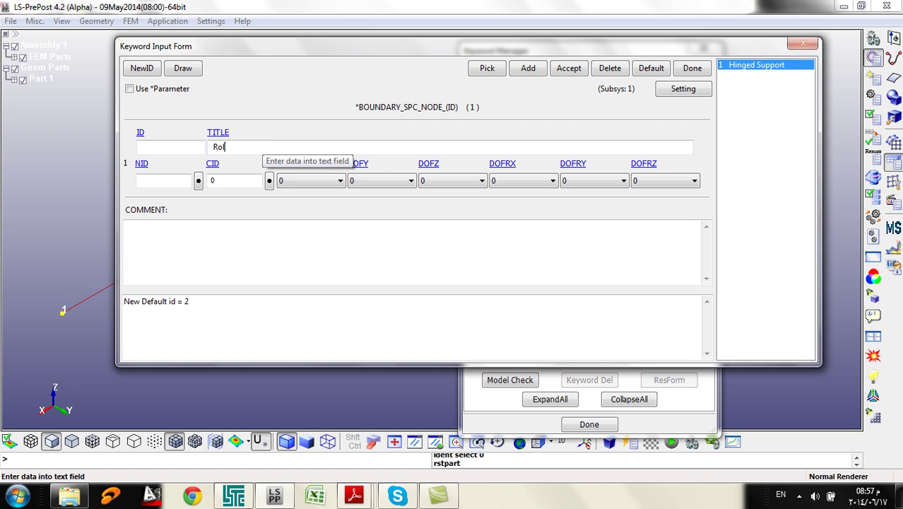
{"action": "type", "text": "ler Support"}
{"action": "left_click", "coordinate": [172, 181]}
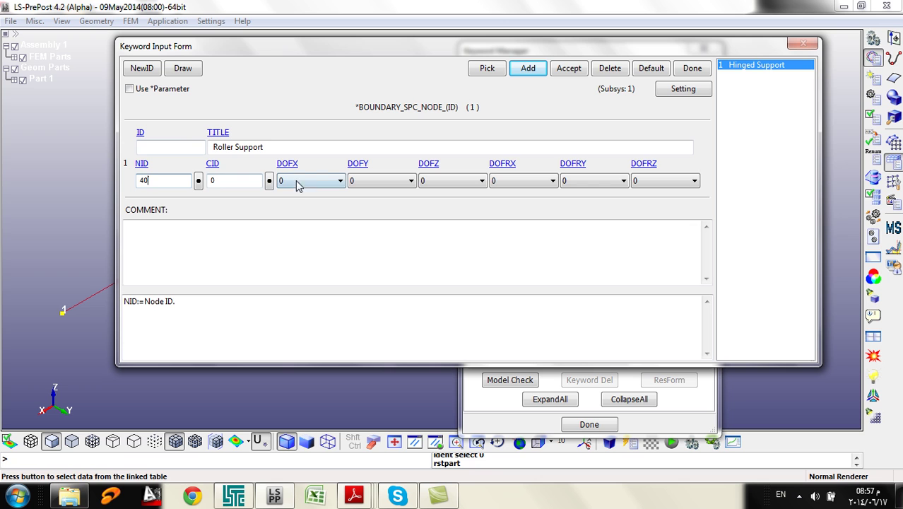
{"action": "left_click", "coordinate": [437, 181]}
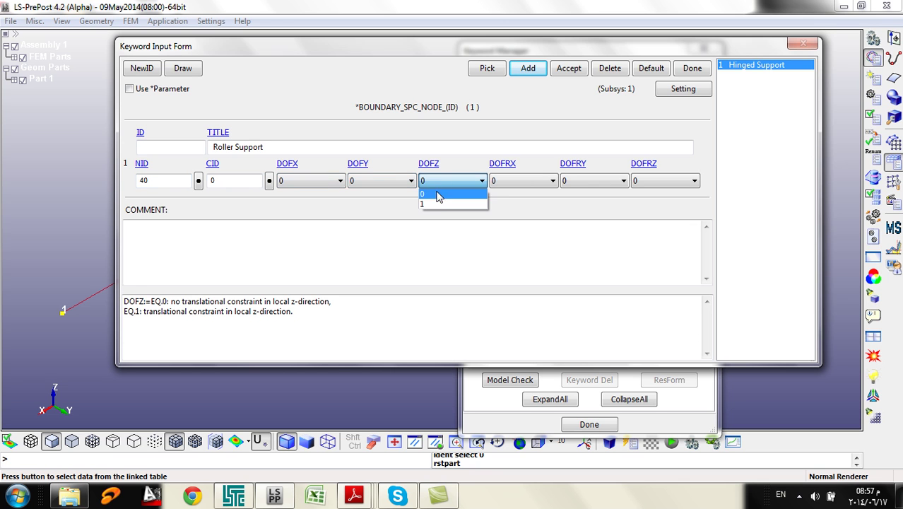
{"action": "left_click", "coordinate": [432, 204]}
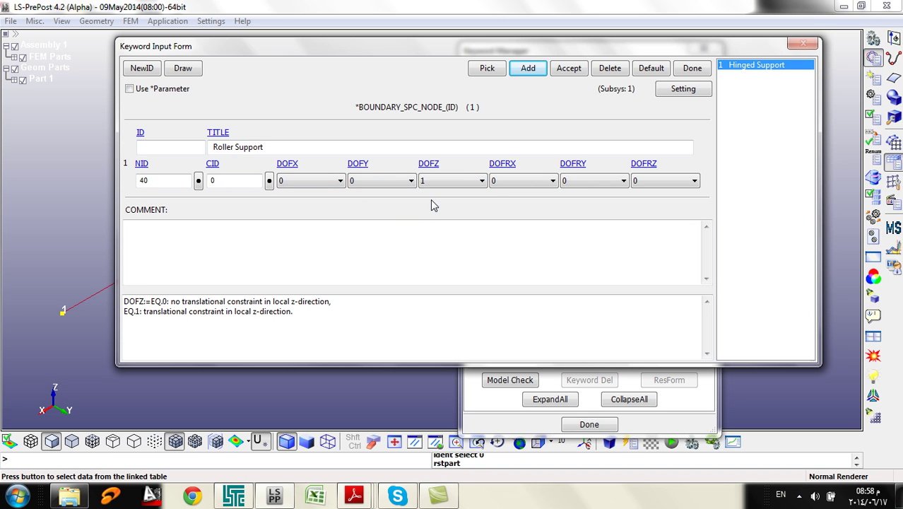
{"action": "left_click", "coordinate": [578, 70]}
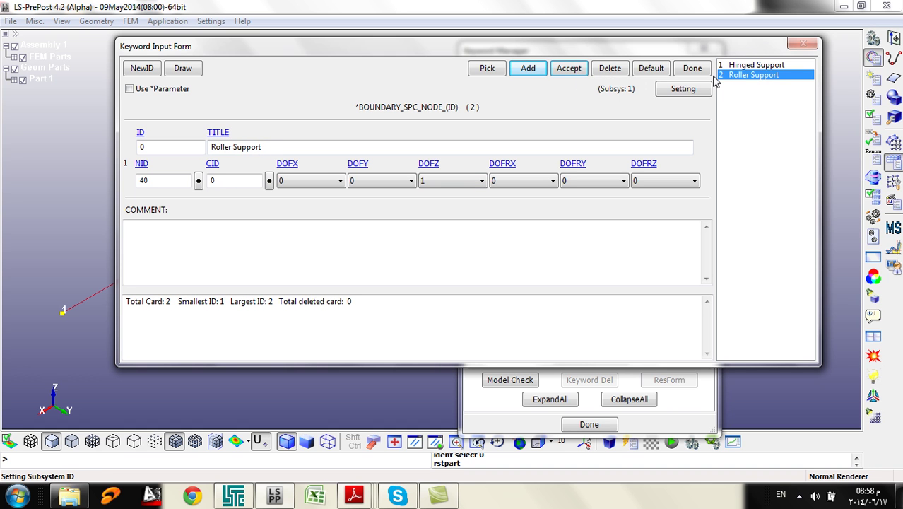
Draw the Hinged Support constraint on the model and bring its end of the beam into clear view
{"action": "left_click_drag", "start_coordinate": [497, 46], "coordinate": [463, 166]}
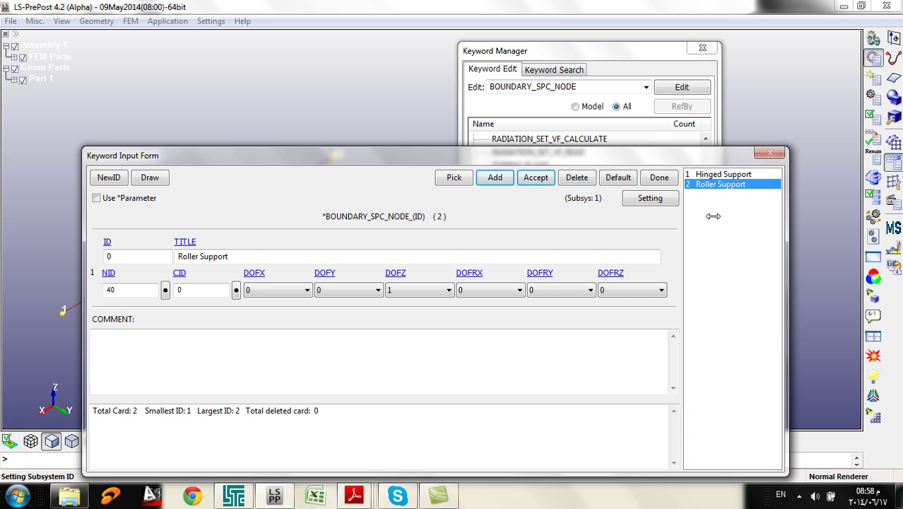
{"action": "left_click_drag", "start_coordinate": [572, 157], "coordinate": [681, 165]}
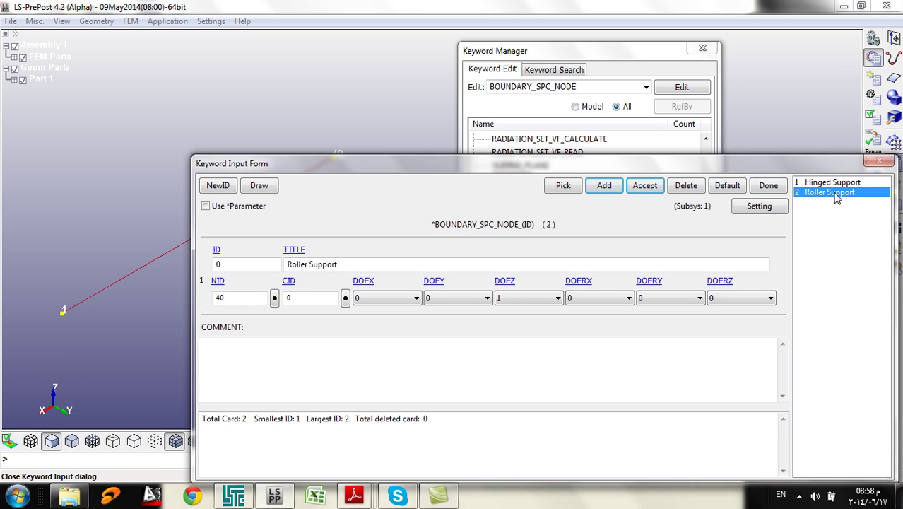
{"action": "left_click", "coordinate": [840, 183]}
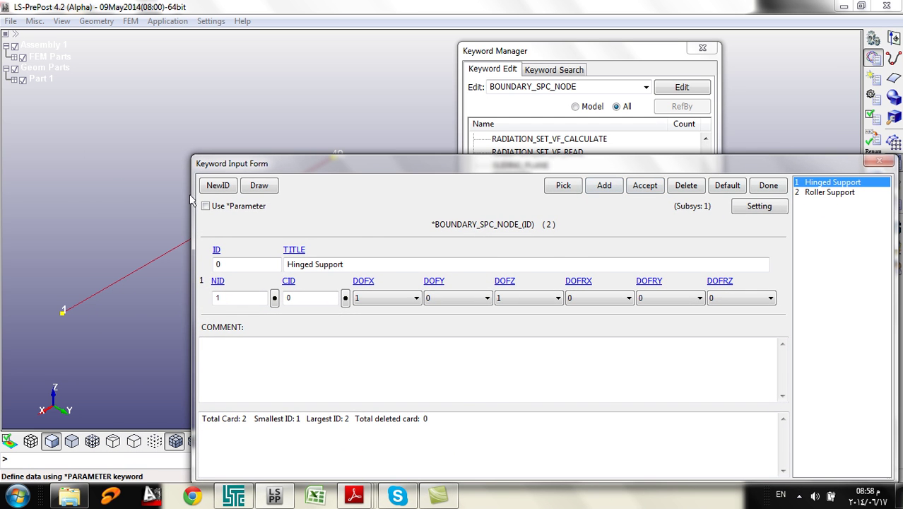
{"action": "left_click", "coordinate": [269, 191]}
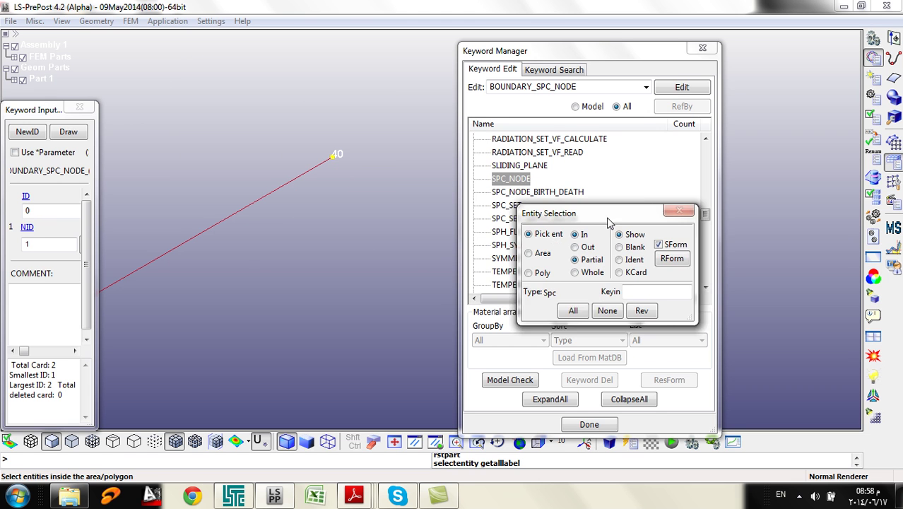
{"action": "scroll", "coordinate": [163, 320], "scroll_direction": "down", "scroll_amount": 1}
{"action": "middle_click_drag", "start_coordinate": [170, 315], "coordinate": [347, 305], "text": "shift"}
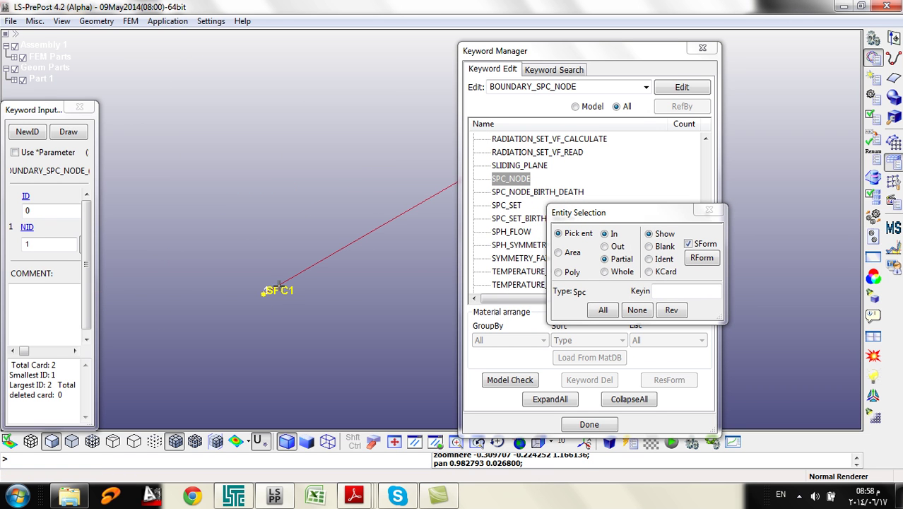
Draw the Roller Support constraint on the model to check its location
{"action": "left_click_drag", "start_coordinate": [97, 195], "coordinate": [510, 220]}
{"action": "left_click", "coordinate": [472, 140]}
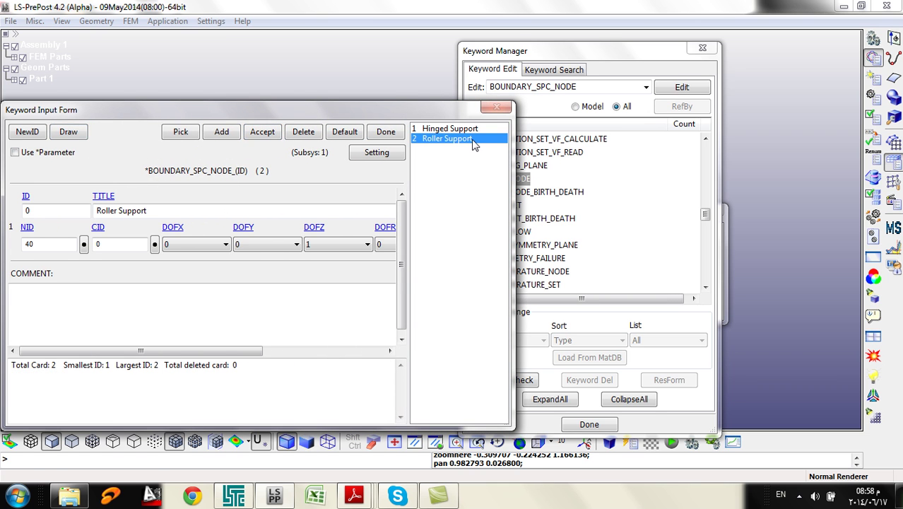
{"action": "left_click", "coordinate": [68, 132]}
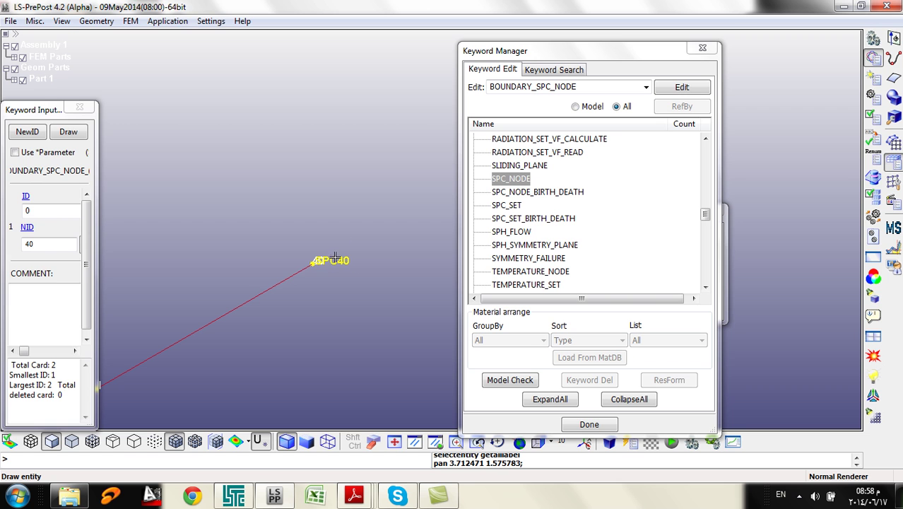
{"action": "left_click_drag", "start_coordinate": [97, 160], "coordinate": [452, 229]}
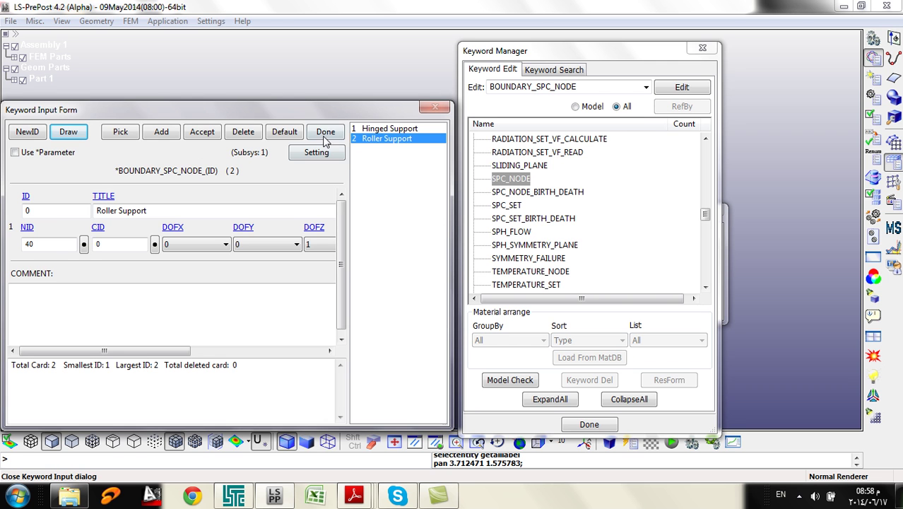
Clear the drawn SPC selection, then close the SPC_NODE input form and the Keyword Manager
{"action": "left_click_drag", "start_coordinate": [449, 142], "coordinate": [348, 143]}
{"action": "left_click_drag", "start_coordinate": [648, 58], "coordinate": [588, 62]}
{"action": "left_click_drag", "start_coordinate": [689, 210], "coordinate": [797, 161]}
{"action": "left_click", "coordinate": [745, 258]}
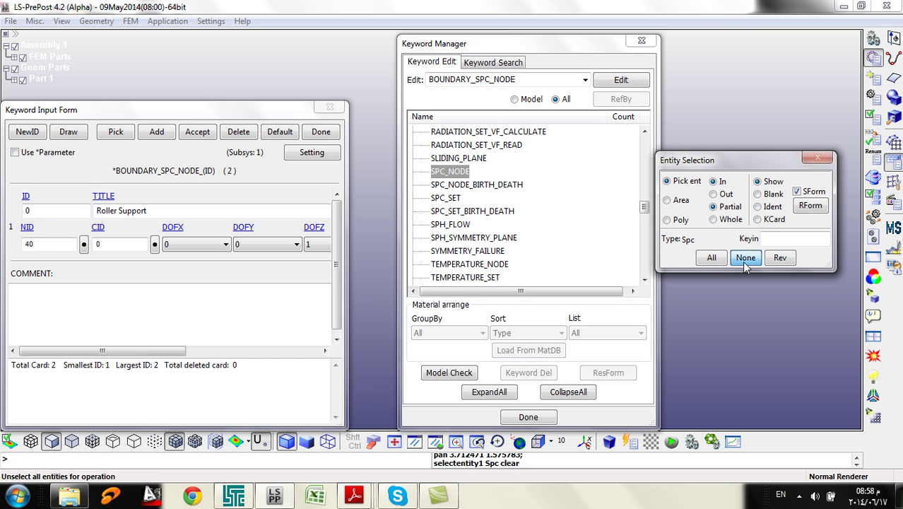
{"action": "left_click", "coordinate": [745, 259]}
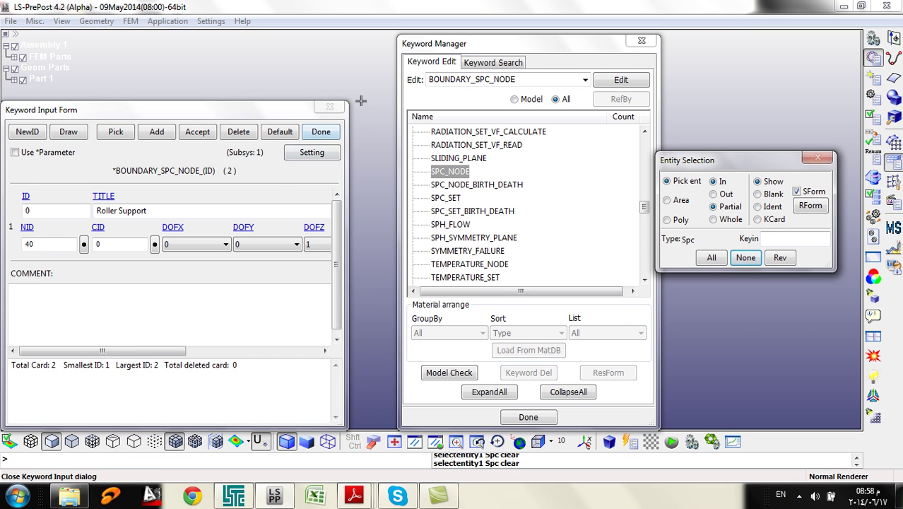
{"action": "left_click_drag", "start_coordinate": [273, 104], "coordinate": [429, 71]}
{"action": "left_click", "coordinate": [487, 84]}
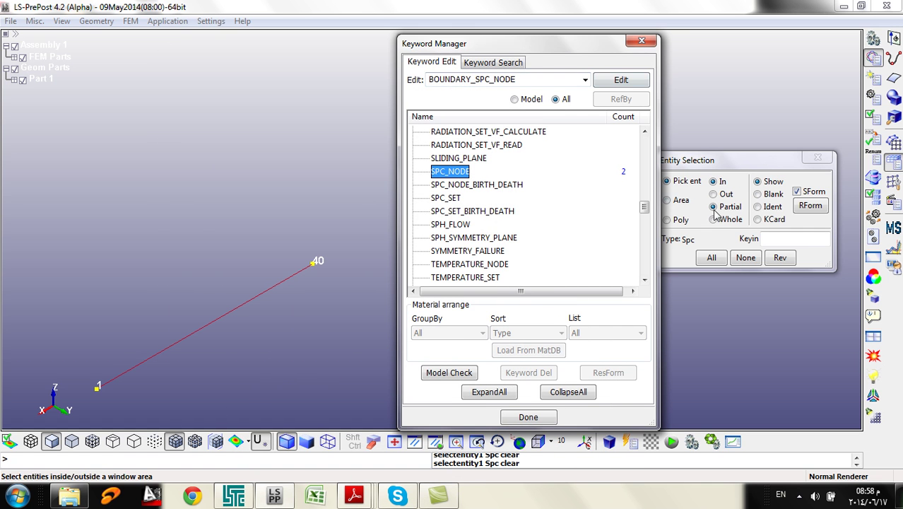
{"action": "left_click", "coordinate": [528, 417]}
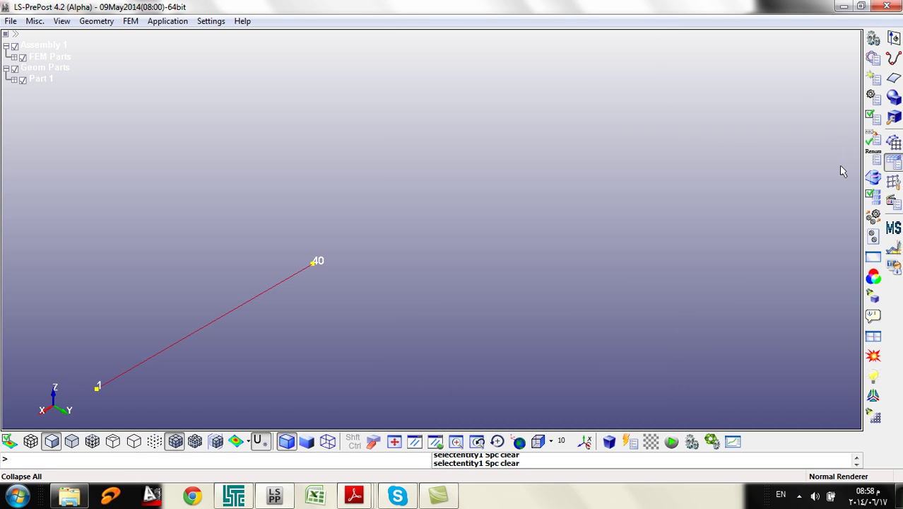
Reopen the Keyword Manager and collapse the BOUNDARY keyword group
{"action": "left_click", "coordinate": [873, 58]}
{"action": "left_click", "coordinate": [524, 200]}
{"action": "left_click", "coordinate": [452, 173]}
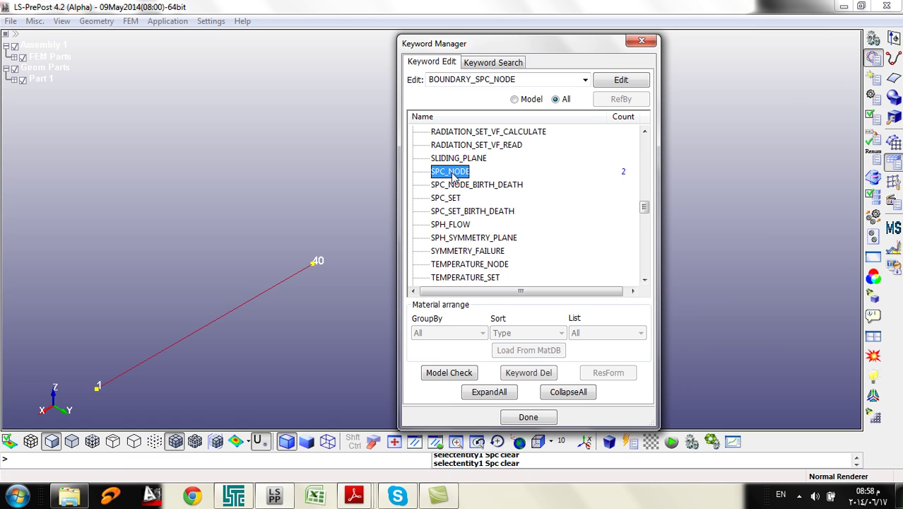
{"action": "double_click", "coordinate": [474, 213]}
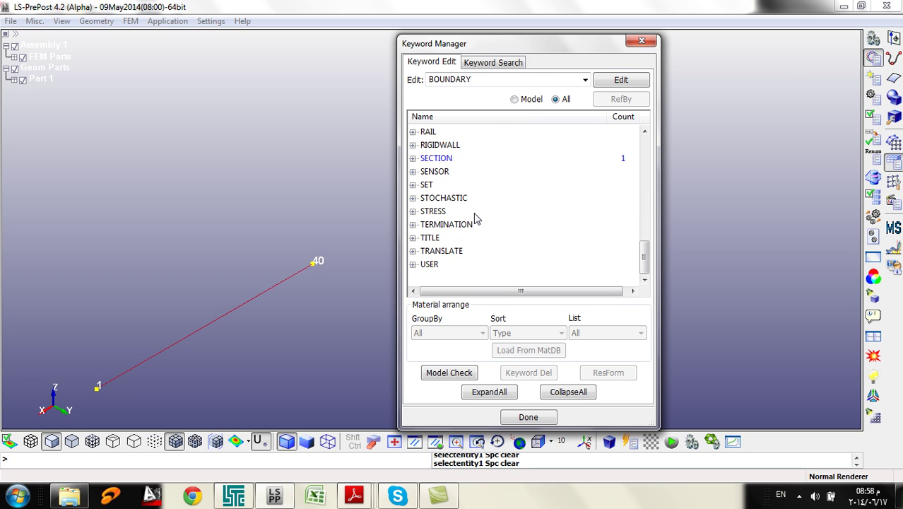
Find the LOAD keyword group in the Keyword Manager and expand it
{"action": "scroll", "coordinate": [438, 264], "scroll_direction": "up", "scroll_amount": 2}
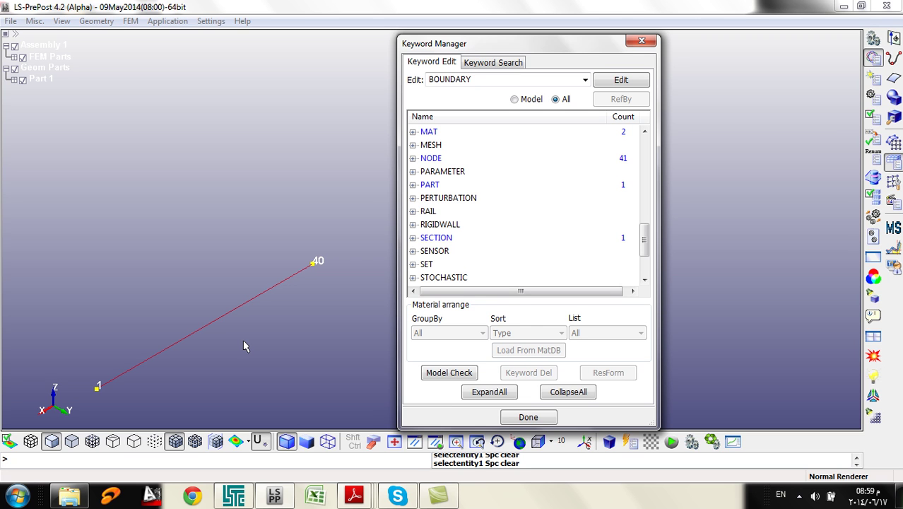
{"action": "left_click", "coordinate": [448, 199]}
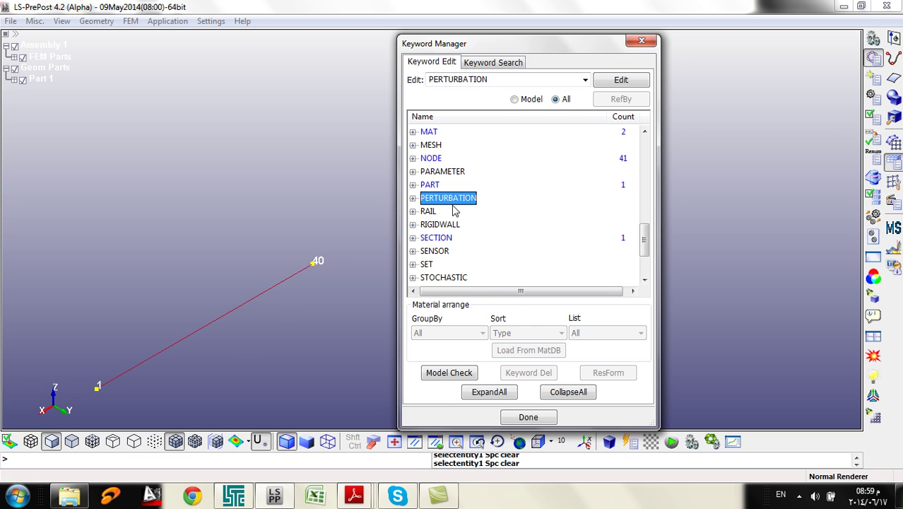
{"action": "scroll", "coordinate": [456, 239], "scroll_direction": "up", "scroll_amount": 6}
{"action": "scroll", "coordinate": [455, 239], "scroll_direction": "up", "scroll_amount": 4}
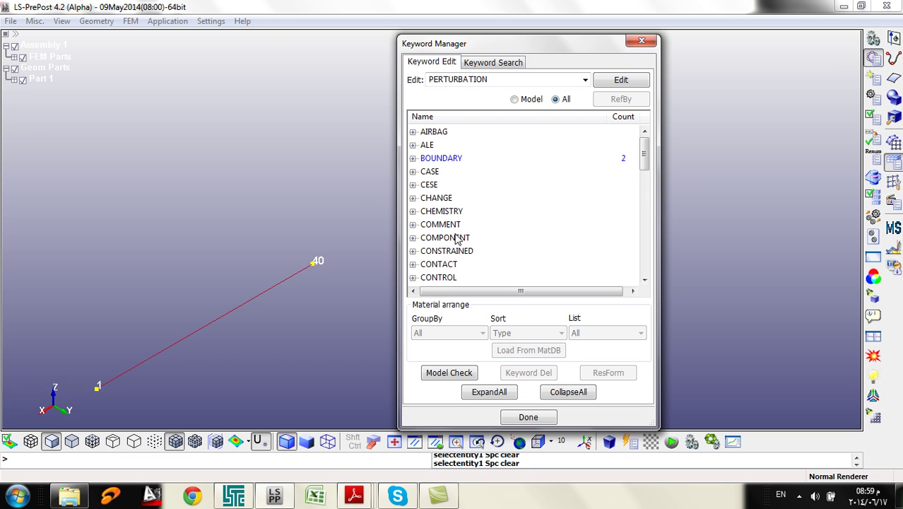
{"action": "scroll", "coordinate": [465, 257], "scroll_direction": "down", "scroll_amount": 2}
{"action": "scroll", "coordinate": [461, 191], "scroll_direction": "down", "scroll_amount": 4}
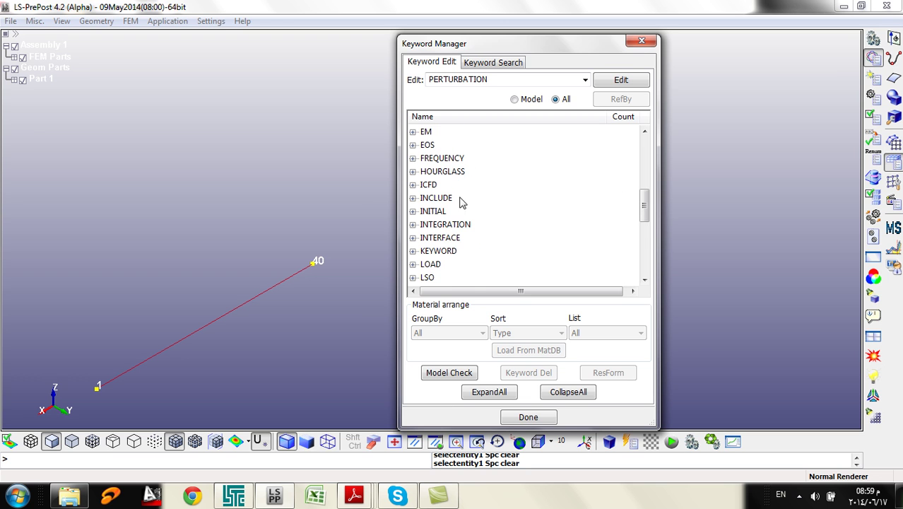
{"action": "scroll", "coordinate": [439, 272], "scroll_direction": "down", "scroll_amount": 2}
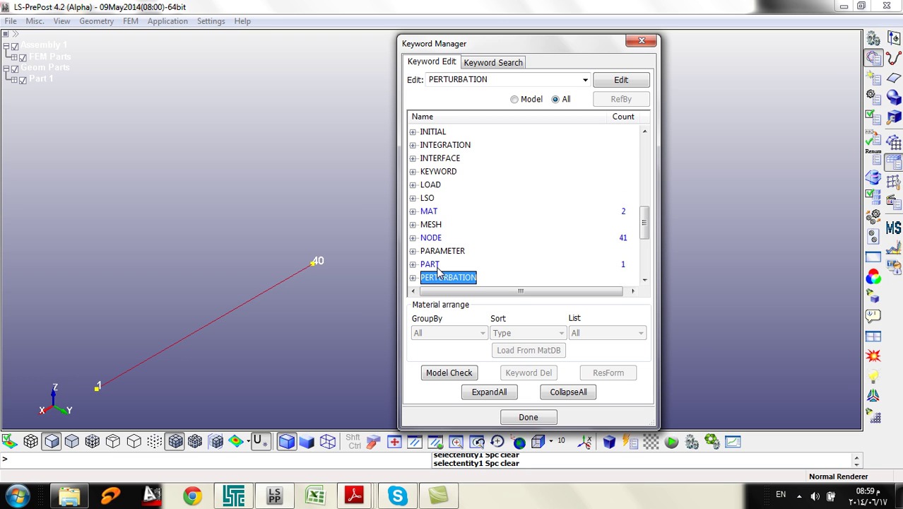
{"action": "left_click", "coordinate": [430, 185]}
{"action": "left_click", "coordinate": [413, 185]}
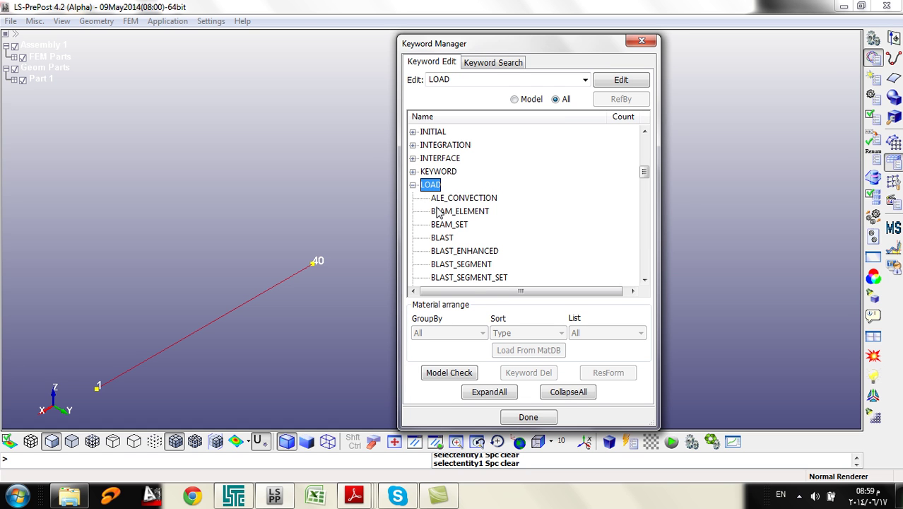
Find the NODE_POINT keyword within the expanded LOAD group and select it
{"action": "scroll", "coordinate": [439, 214], "scroll_direction": "down", "scroll_amount": 2}
{"action": "scroll", "coordinate": [475, 198], "scroll_direction": "down", "scroll_amount": 6}
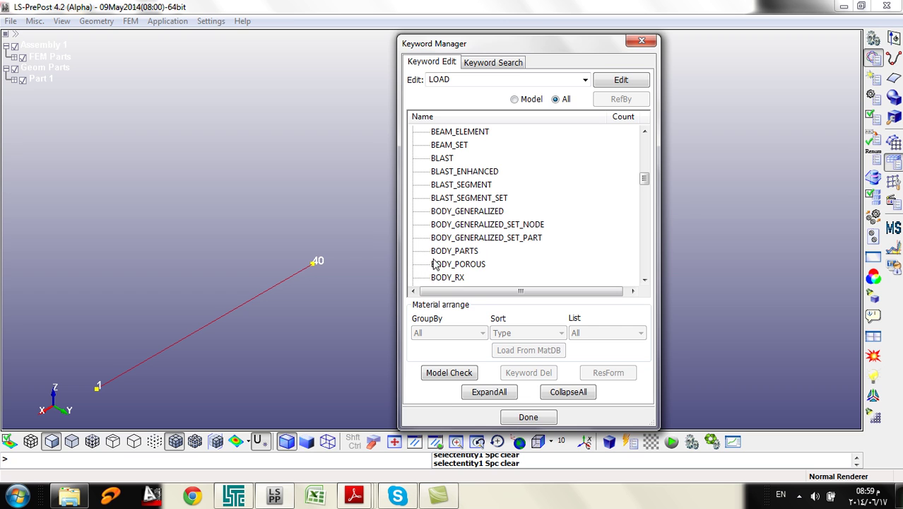
{"action": "scroll", "coordinate": [446, 256], "scroll_direction": "down", "scroll_amount": 2}
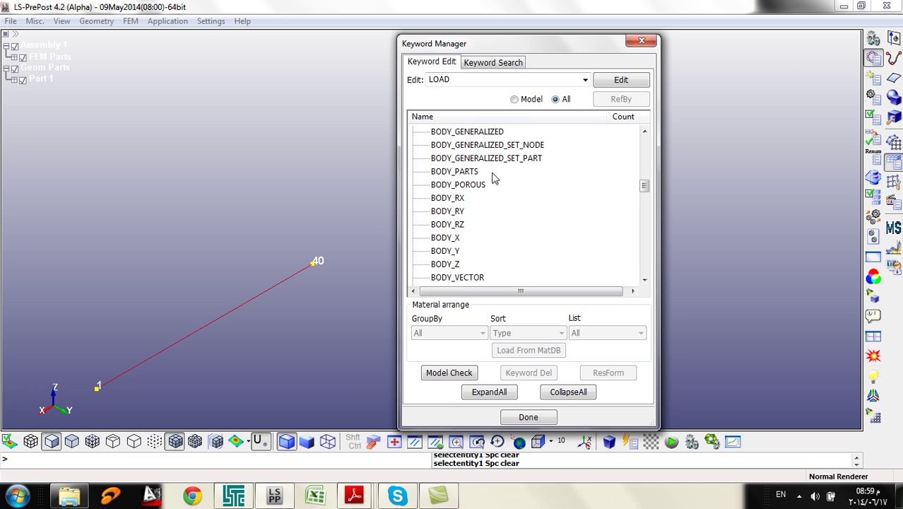
{"action": "scroll", "coordinate": [476, 185], "scroll_direction": "down", "scroll_amount": 2}
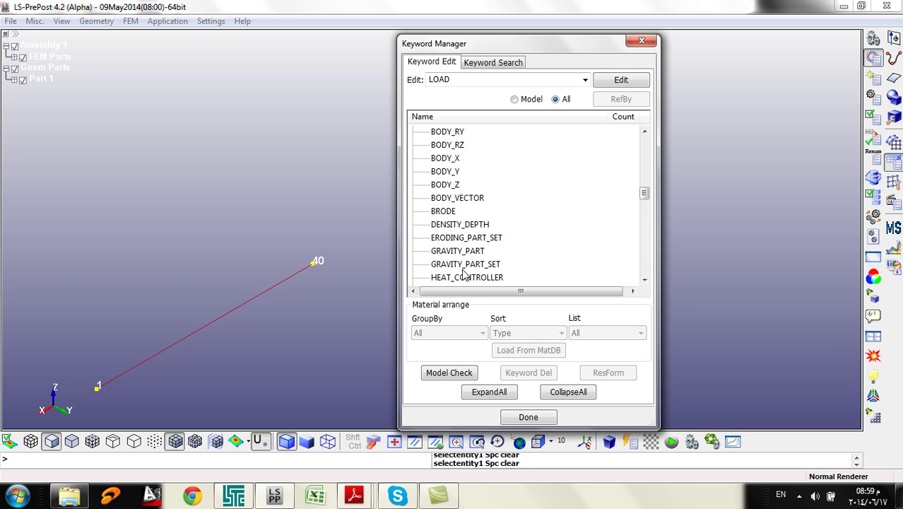
{"action": "scroll", "coordinate": [487, 272], "scroll_direction": "down", "scroll_amount": 2}
{"action": "scroll", "coordinate": [494, 196], "scroll_direction": "down", "scroll_amount": 8}
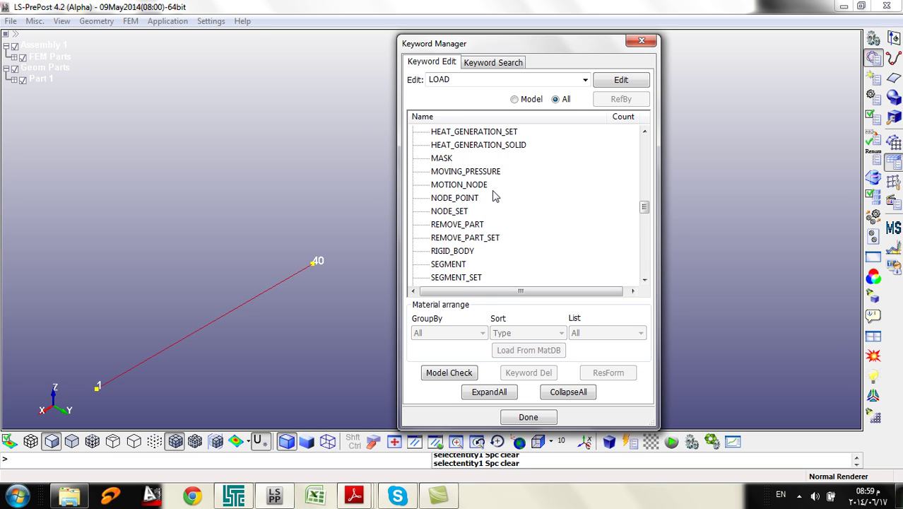
{"action": "scroll", "coordinate": [468, 206], "scroll_direction": "down", "scroll_amount": 6}
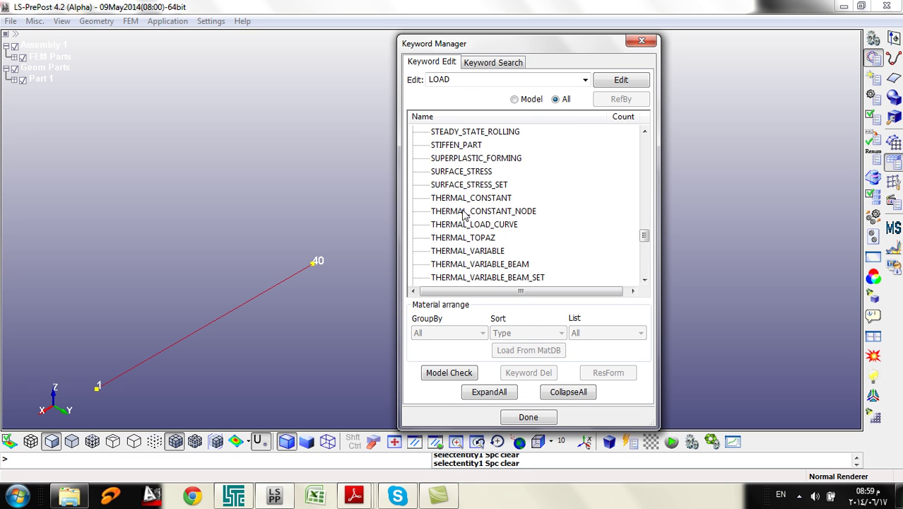
{"action": "scroll", "coordinate": [464, 212], "scroll_direction": "up", "scroll_amount": 8}
{"action": "scroll", "coordinate": [462, 215], "scroll_direction": "up", "scroll_amount": 2}
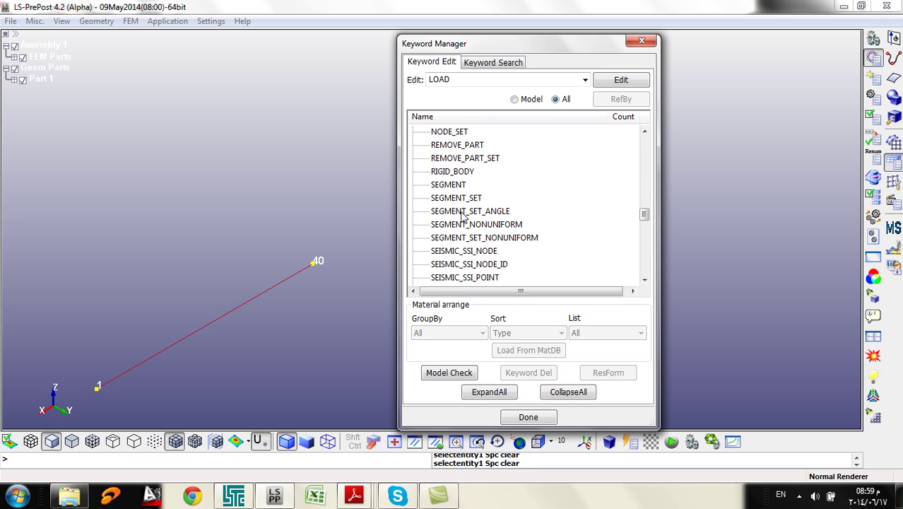
{"action": "left_click", "coordinate": [456, 132]}
{"action": "scroll", "coordinate": [459, 152], "scroll_direction": "up", "scroll_amount": 2}
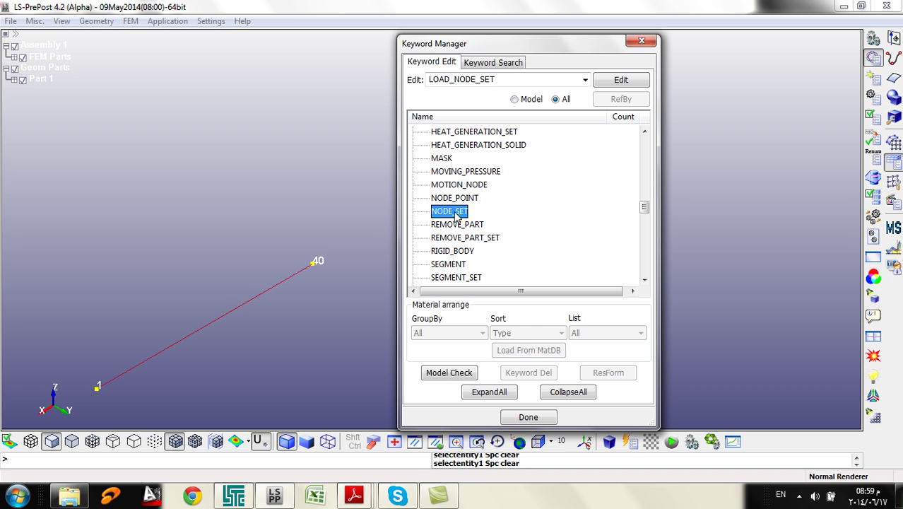
{"action": "left_click", "coordinate": [456, 199]}
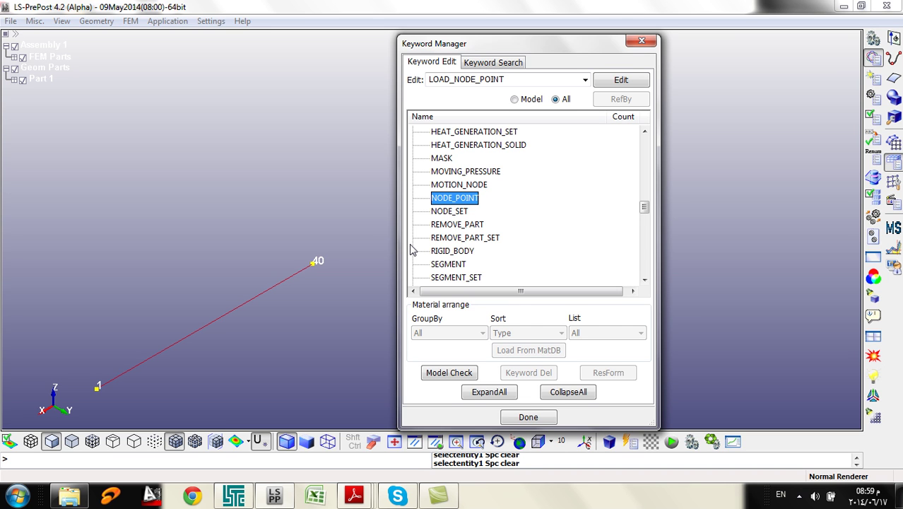
{"action": "double_click", "coordinate": [459, 204]}
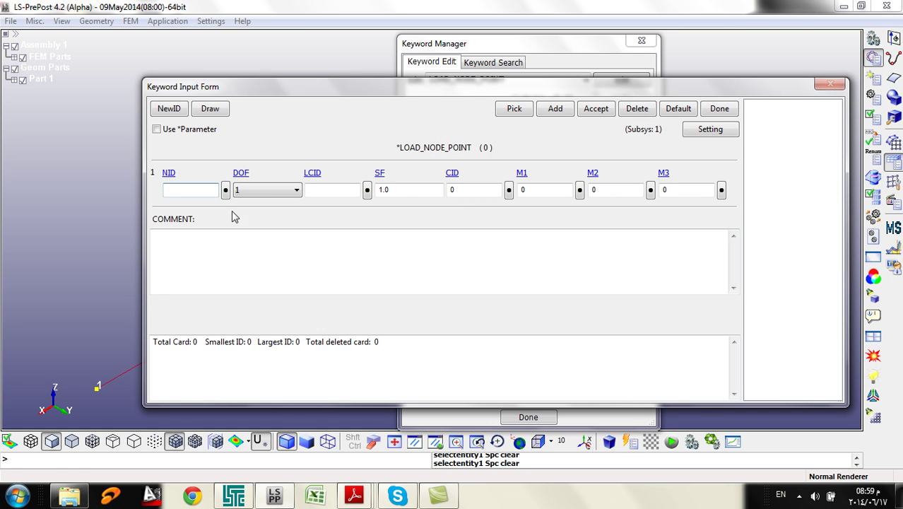
{"action": "left_click", "coordinate": [184, 195]}
{"action": "left_click_drag", "start_coordinate": [263, 88], "coordinate": [428, 41]}
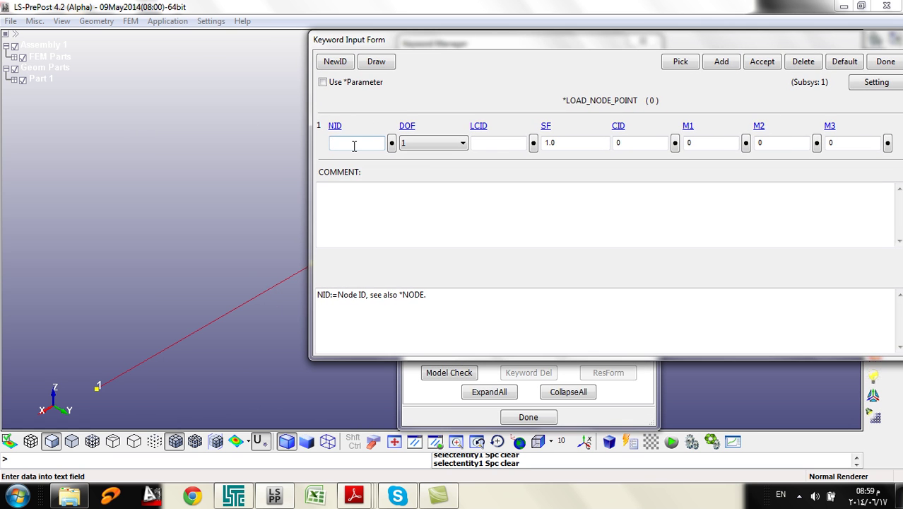
{"action": "left_click", "coordinate": [354, 145]}
{"action": "left_click_drag", "start_coordinate": [786, 41], "coordinate": [420, 52]}
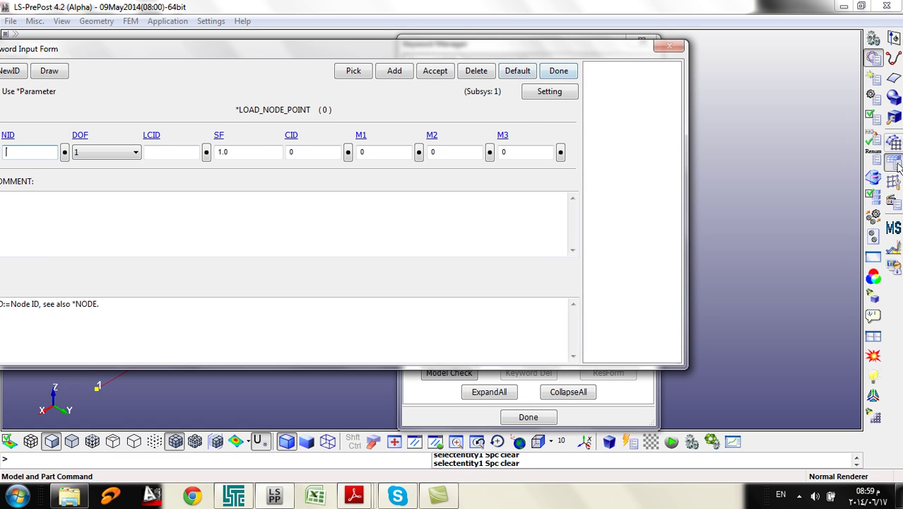
{"action": "left_click", "coordinate": [558, 71]}
{"action": "left_click", "coordinate": [529, 416]}
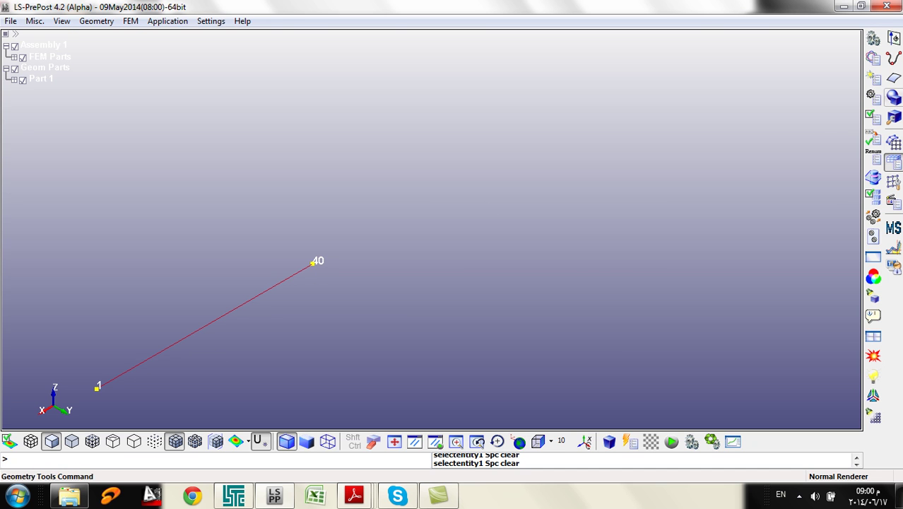
Identify two neighbouring nodes near the beam's midspan to find their node IDs
{"action": "left_click", "coordinate": [893, 181]}
{"action": "left_click", "coordinate": [873, 40]}
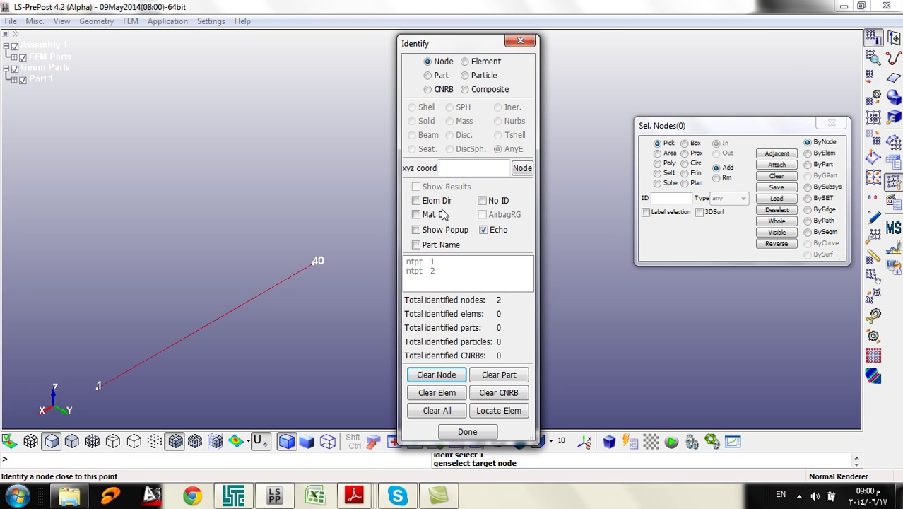
{"action": "left_click_drag", "start_coordinate": [193, 344], "coordinate": [128, 312], "text": "shift"}
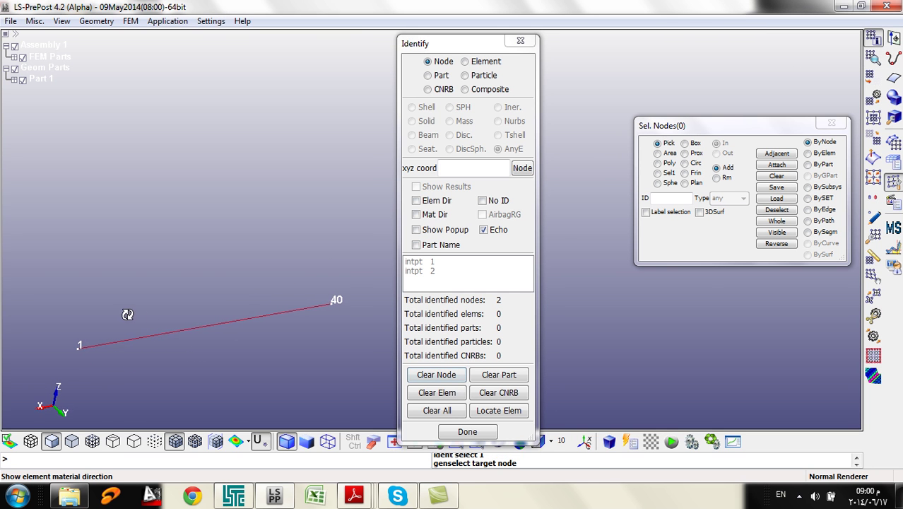
{"action": "left_click", "coordinate": [210, 327]}
{"action": "left_click", "coordinate": [219, 326]}
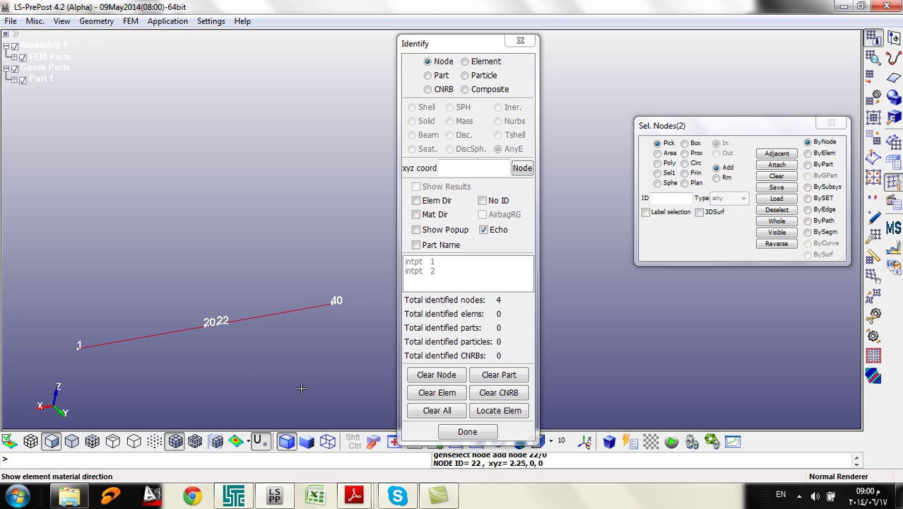
Measure the node-to-node distance between end node 40 and node 22, clearing the picks and repeating the measurement
{"action": "left_click", "coordinate": [876, 256]}
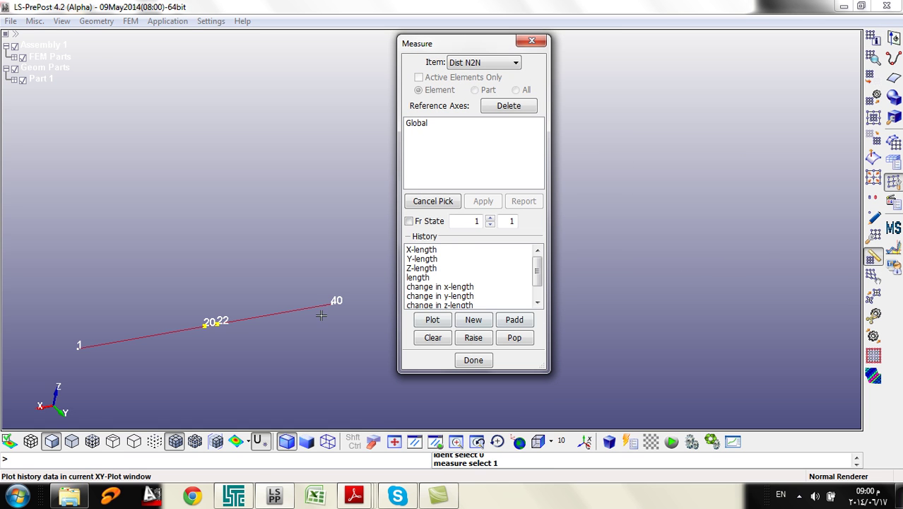
{"action": "left_click", "coordinate": [335, 302]}
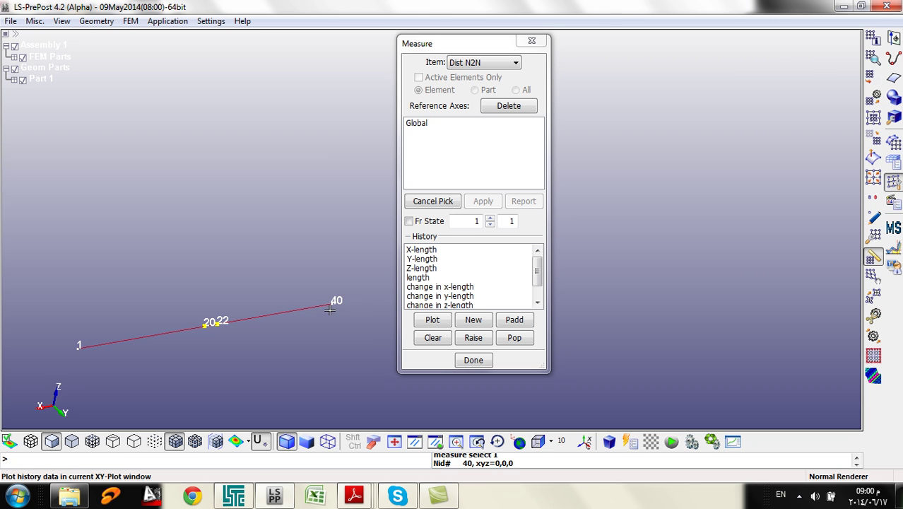
{"action": "left_click", "coordinate": [218, 322]}
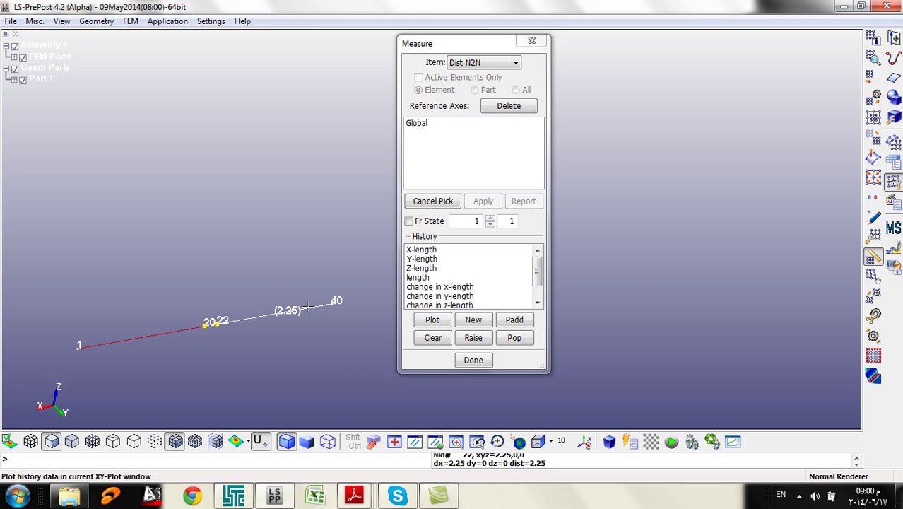
{"action": "left_click", "coordinate": [433, 338]}
{"action": "left_click", "coordinate": [433, 338]}
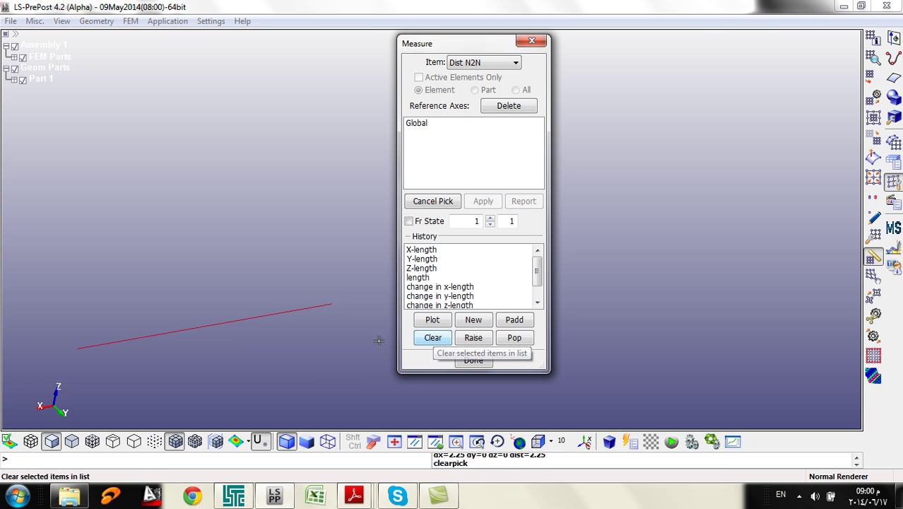
{"action": "left_click", "coordinate": [217, 324]}
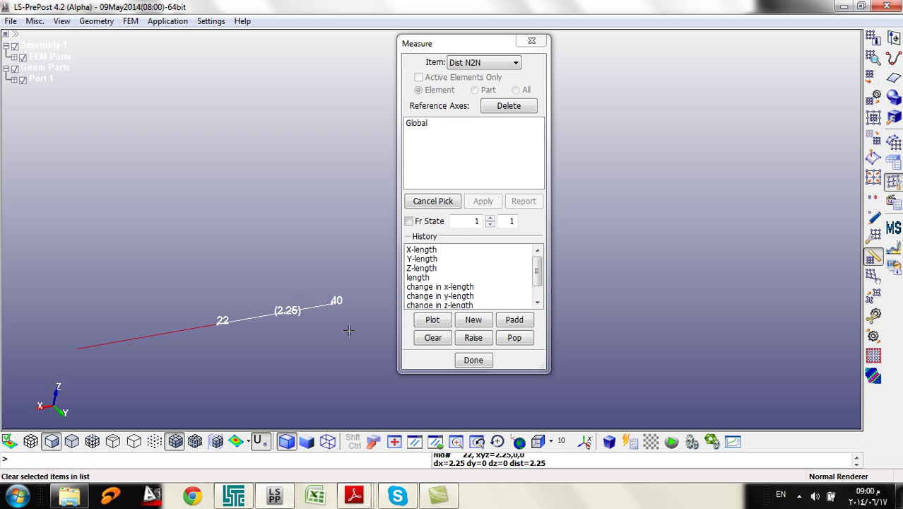
{"action": "left_click", "coordinate": [424, 338]}
{"action": "left_click", "coordinate": [332, 308]}
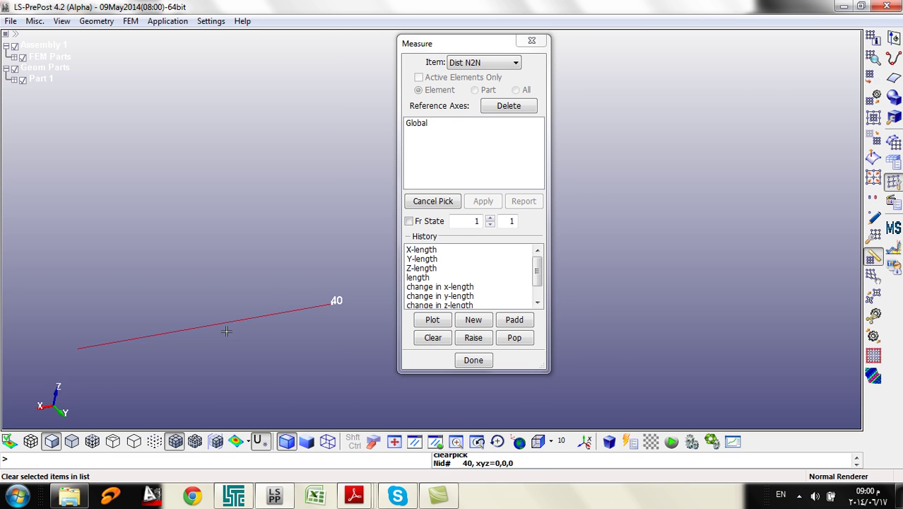
{"action": "left_click", "coordinate": [215, 322]}
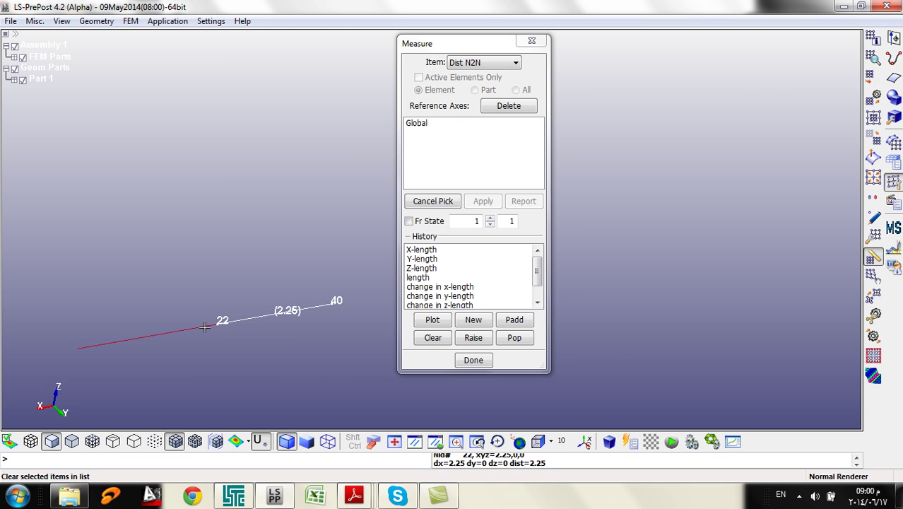
Measure the distance from node 20 to end node 40, and close the Measure and Identify dialogs
{"action": "left_click", "coordinate": [208, 327]}
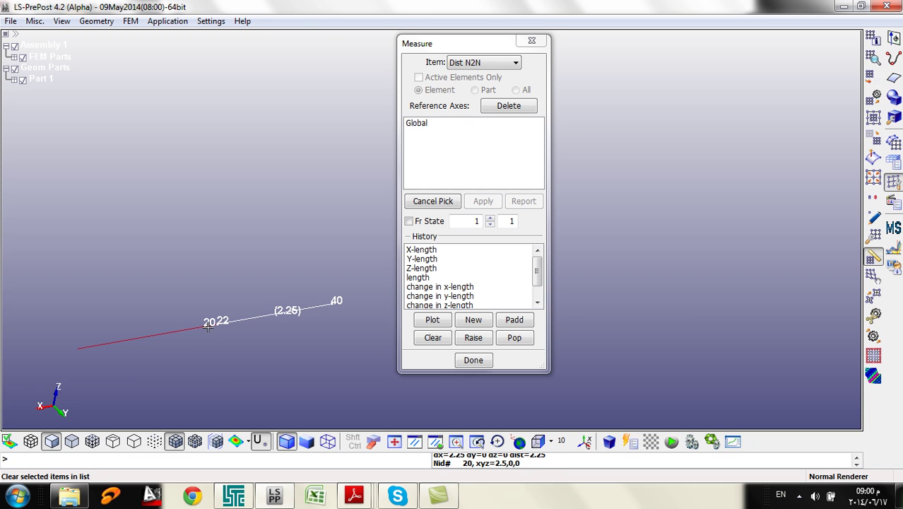
{"action": "left_click", "coordinate": [432, 337]}
{"action": "left_click", "coordinate": [209, 327]}
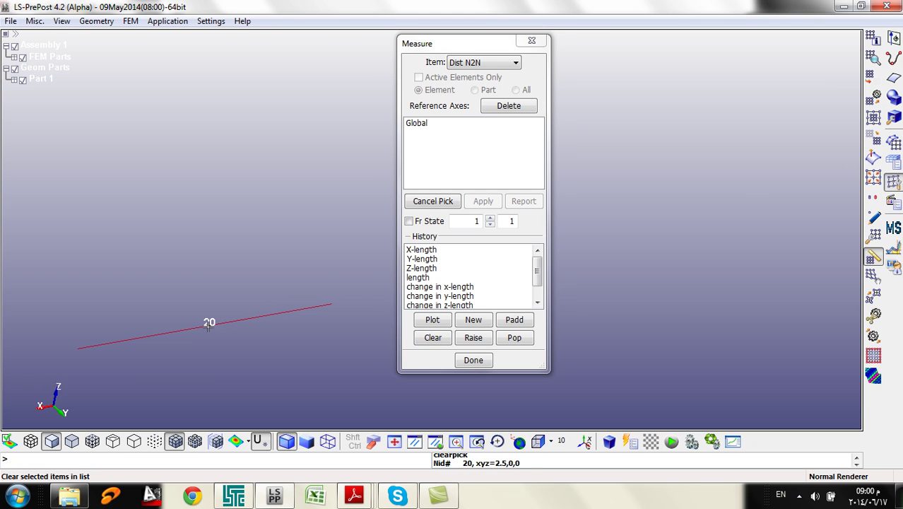
{"action": "left_click", "coordinate": [331, 303]}
{"action": "mouse_move", "coordinate": [228, 343]}
{"action": "left_mouse_down", "text": "shift"}
{"action": "mouse_move", "coordinate": [365, 363]}
{"action": "mouse_move", "coordinate": [233, 334]}
{"action": "left_mouse_up", "text": "shift"}
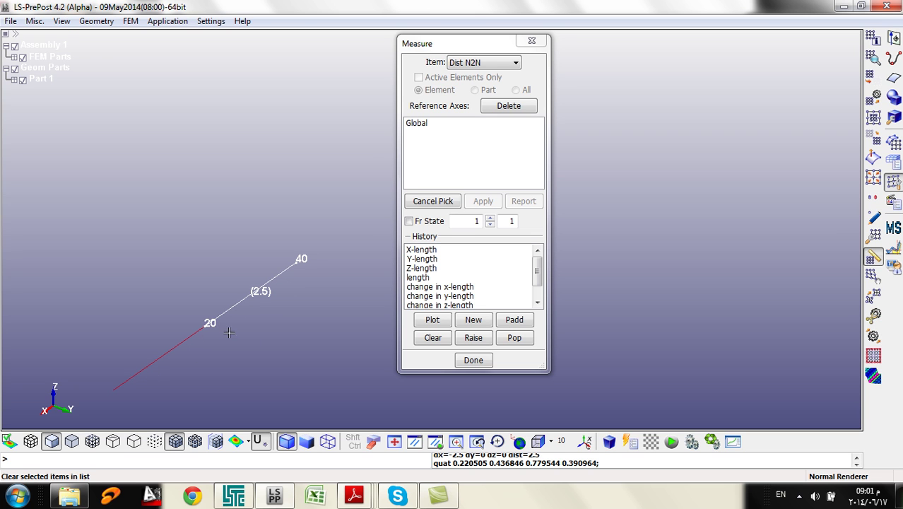
{"action": "left_click", "coordinate": [472, 359]}
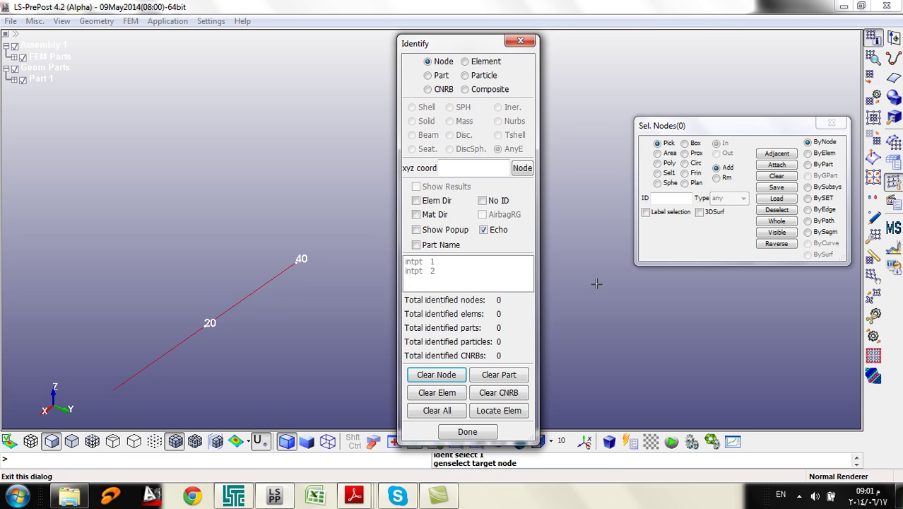
{"action": "left_click", "coordinate": [520, 40]}
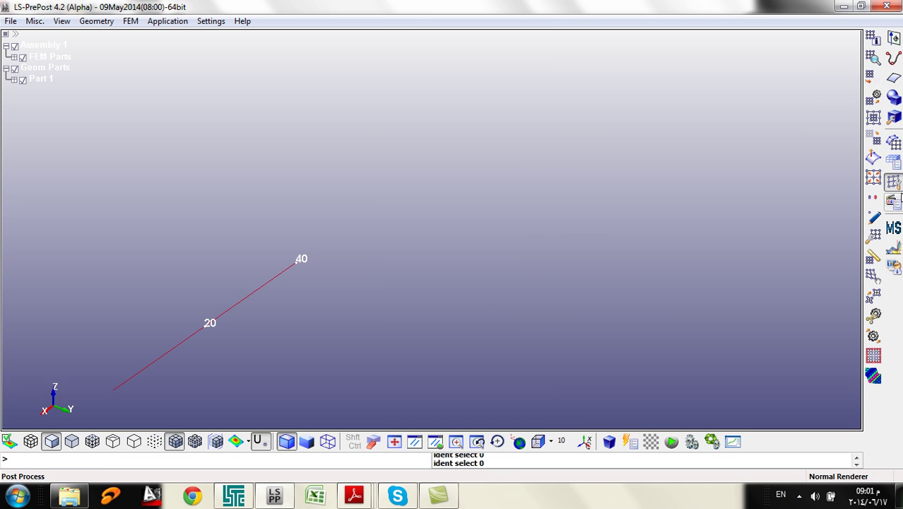
Reopen the LOAD_NODE_POINT input form from the Keyword Manager and set the node ID (NID) to 20
{"action": "left_click", "coordinate": [873, 57]}
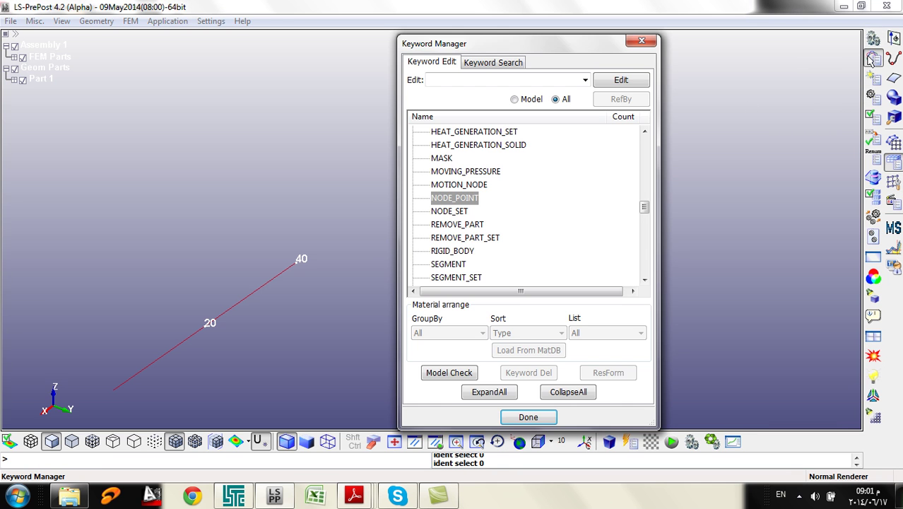
{"action": "double_click", "coordinate": [440, 199]}
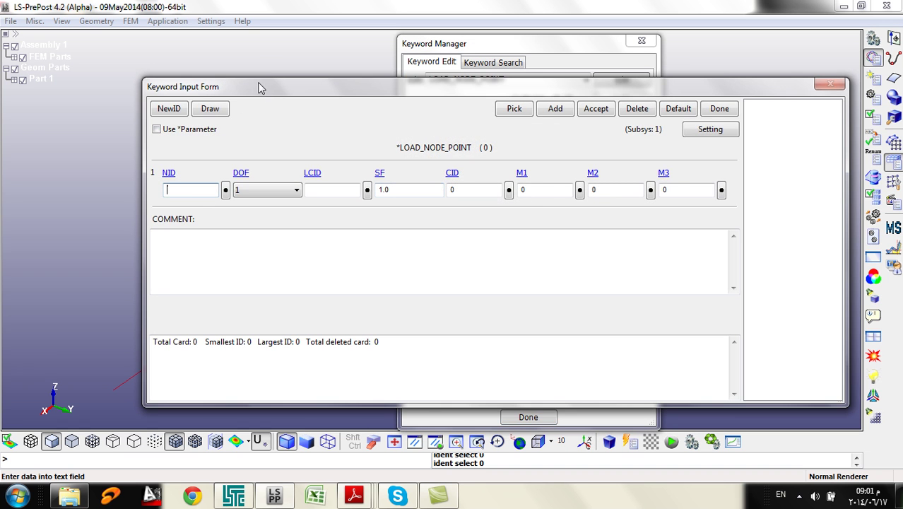
{"action": "left_click_drag", "start_coordinate": [258, 89], "coordinate": [449, 111]}
{"action": "left_click", "coordinate": [379, 210]}
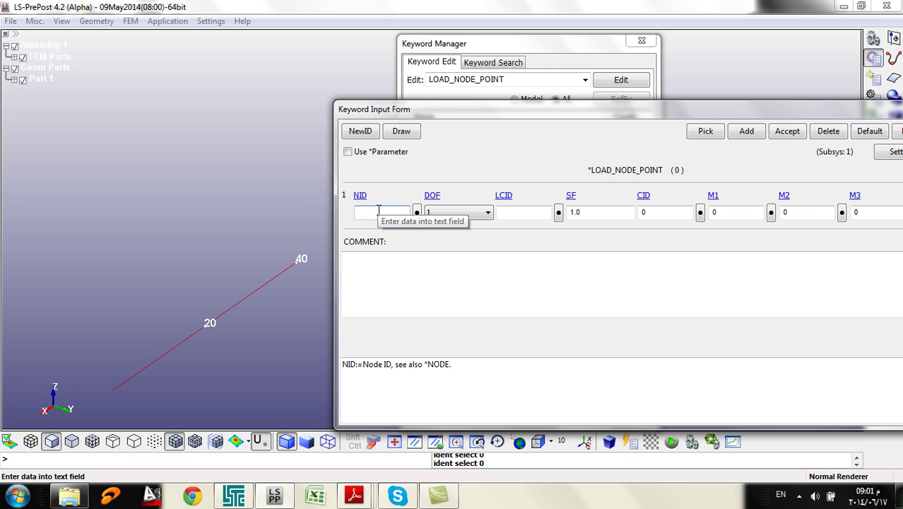
{"action": "type", "text": "20"}
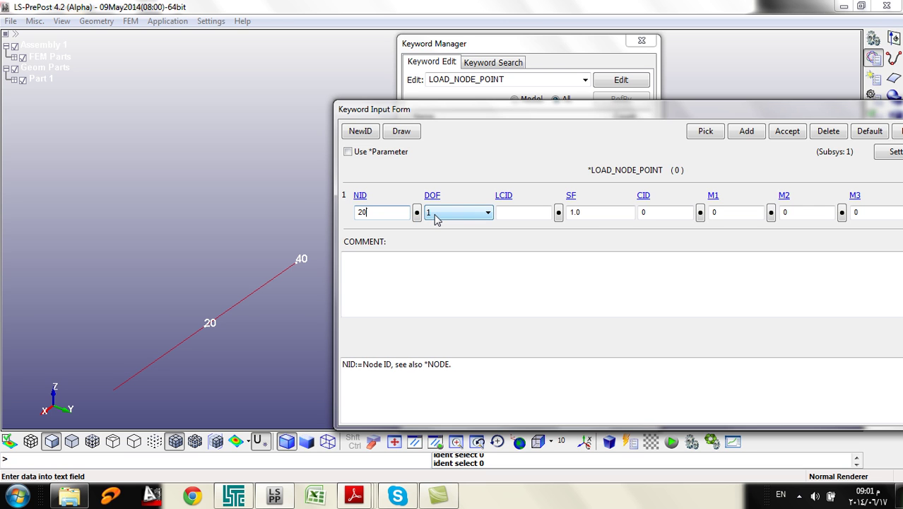
Check the DOF option descriptions and set the load's DOF to 3 for the z-direction
{"action": "left_click", "coordinate": [433, 214]}
{"action": "left_click", "coordinate": [435, 216]}
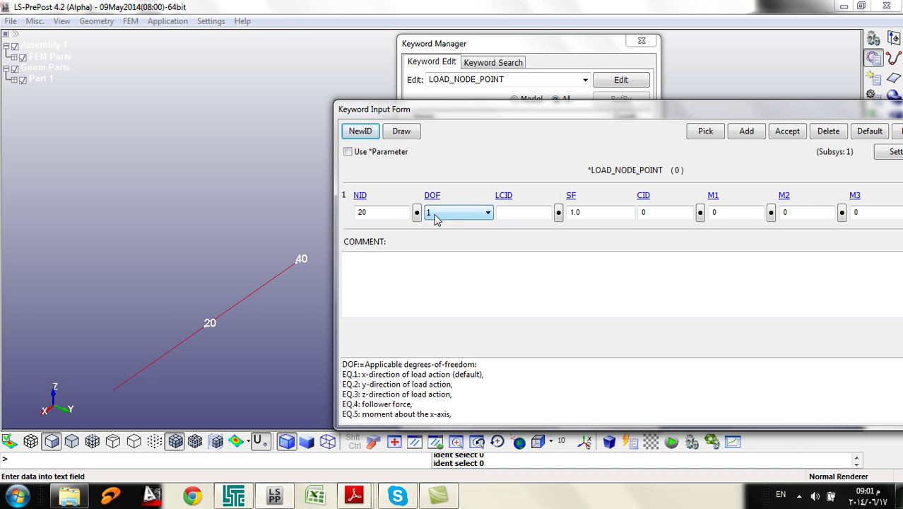
{"action": "left_click", "coordinate": [364, 381]}
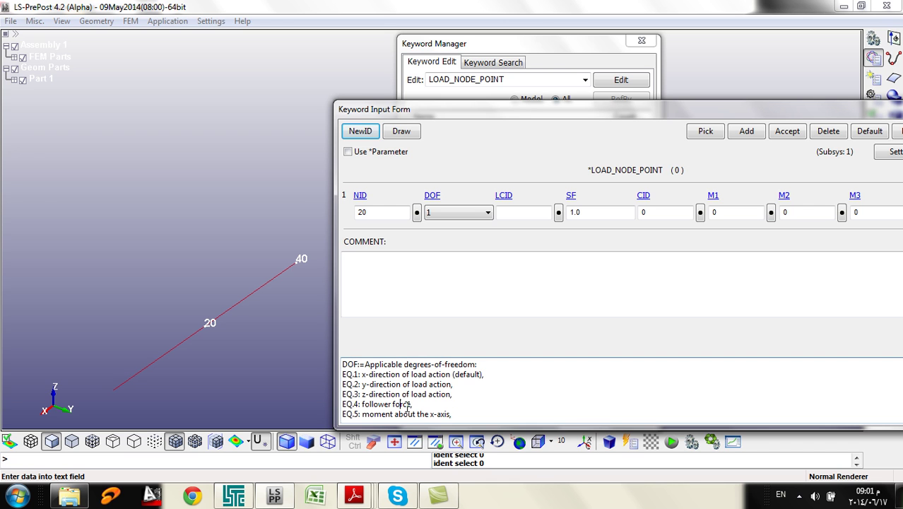
{"action": "scroll", "coordinate": [404, 405], "scroll_direction": "down", "scroll_amount": 1}
{"action": "scroll", "coordinate": [412, 413], "scroll_direction": "up", "scroll_amount": 1}
{"action": "left_click", "coordinate": [459, 212]}
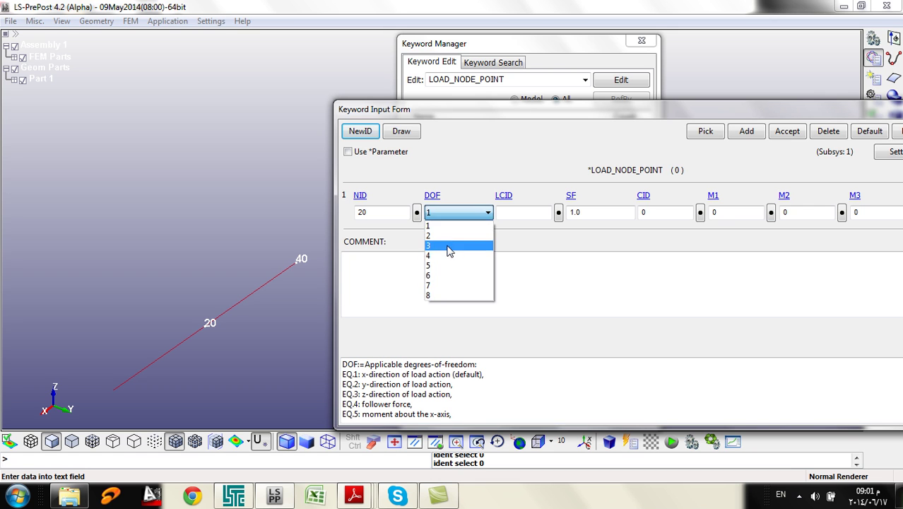
{"action": "left_click", "coordinate": [449, 246]}
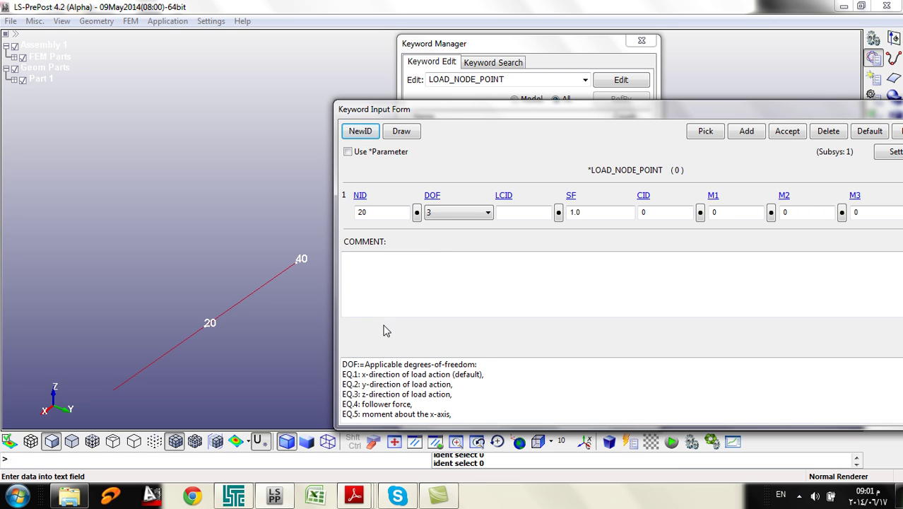
Create a new DEFINE_CURVE keyword linked from the nodal load's LCID field and open its CURVE input form
{"action": "left_click", "coordinate": [527, 214]}
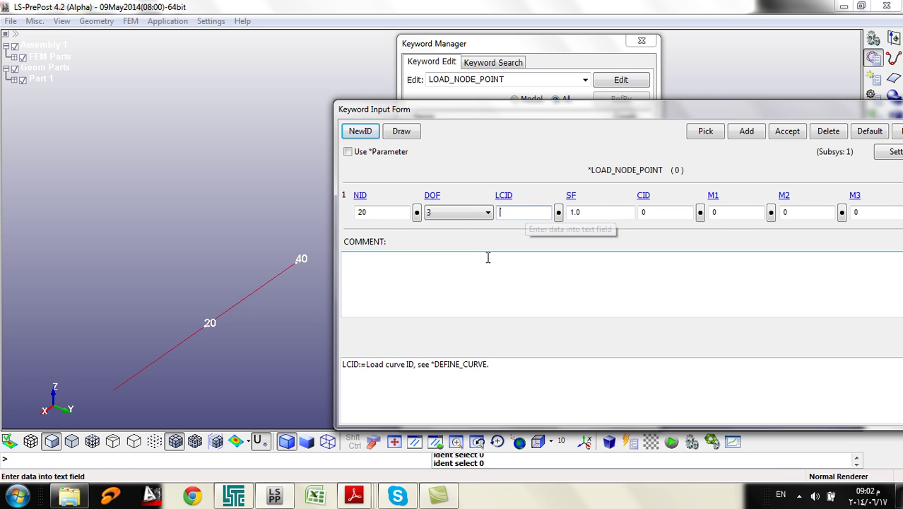
{"action": "left_click", "coordinate": [541, 211]}
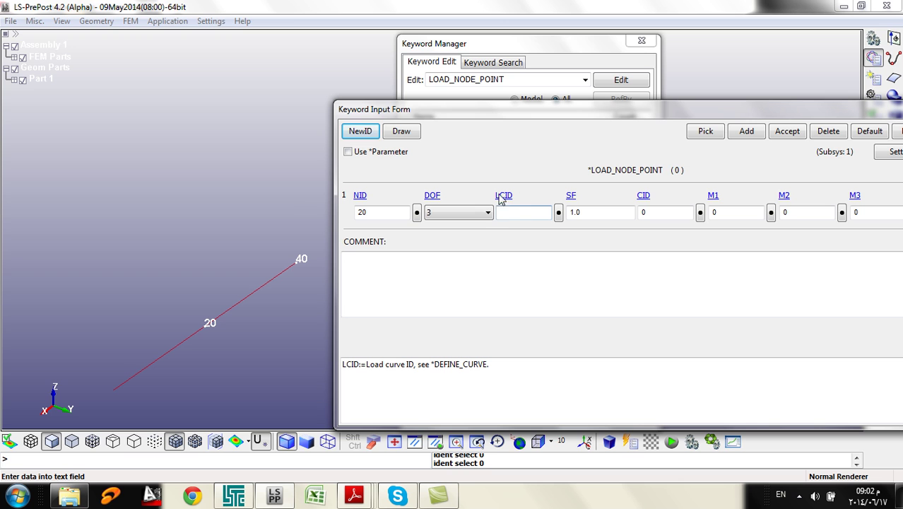
{"action": "left_click", "coordinate": [559, 212]}
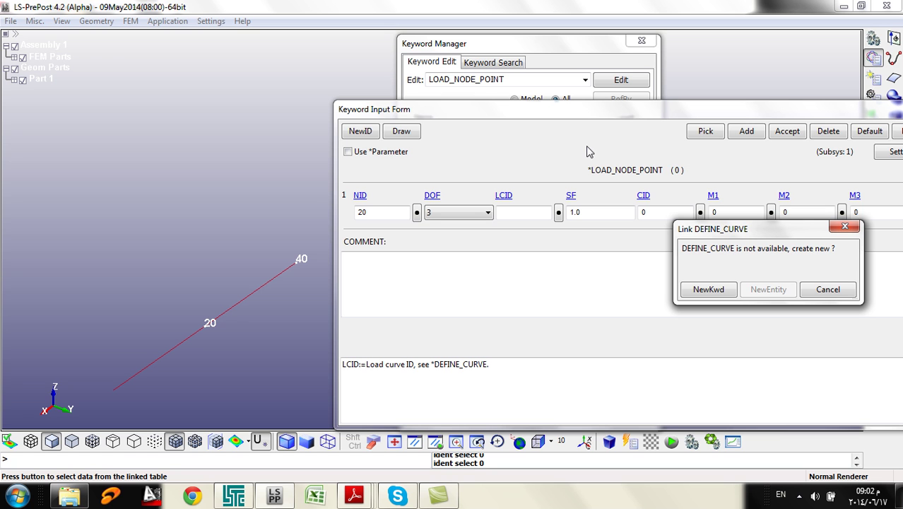
{"action": "left_click", "coordinate": [709, 289]}
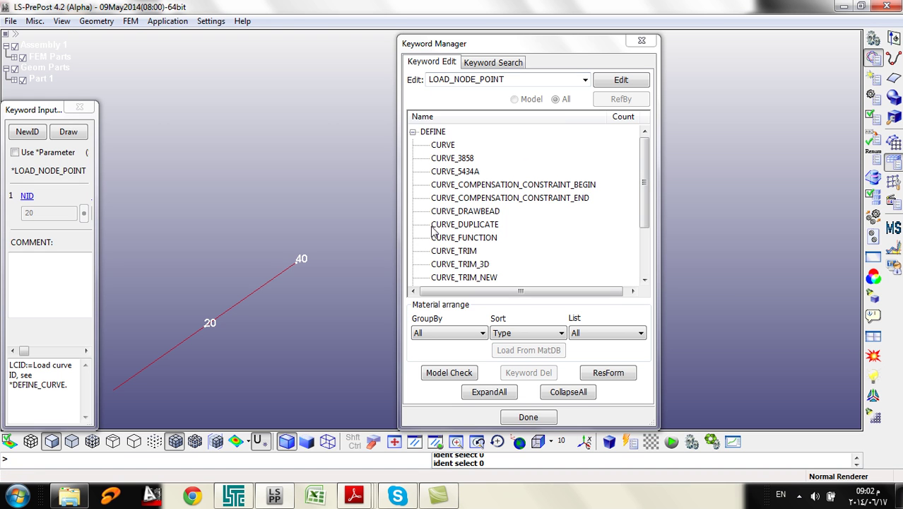
{"action": "left_click_drag", "start_coordinate": [644, 152], "coordinate": [385, 139]}
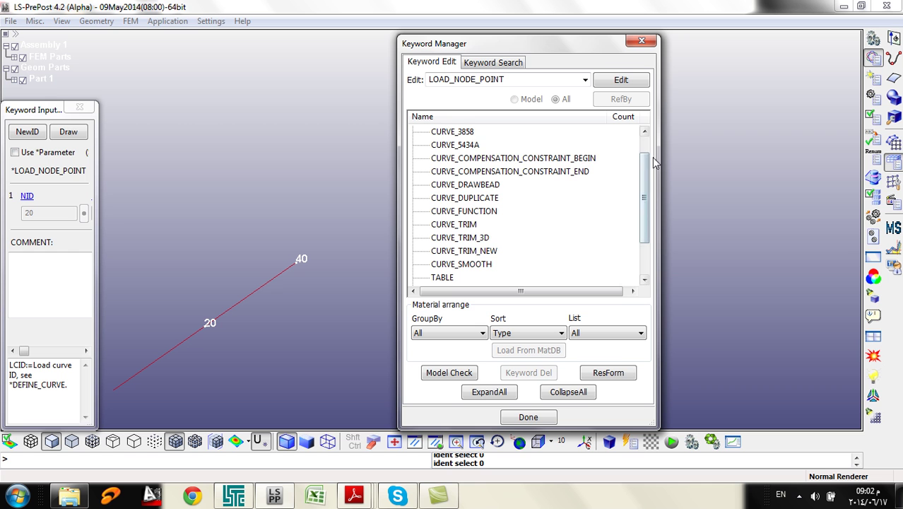
{"action": "left_click_drag", "start_coordinate": [646, 177], "coordinate": [648, 140]}
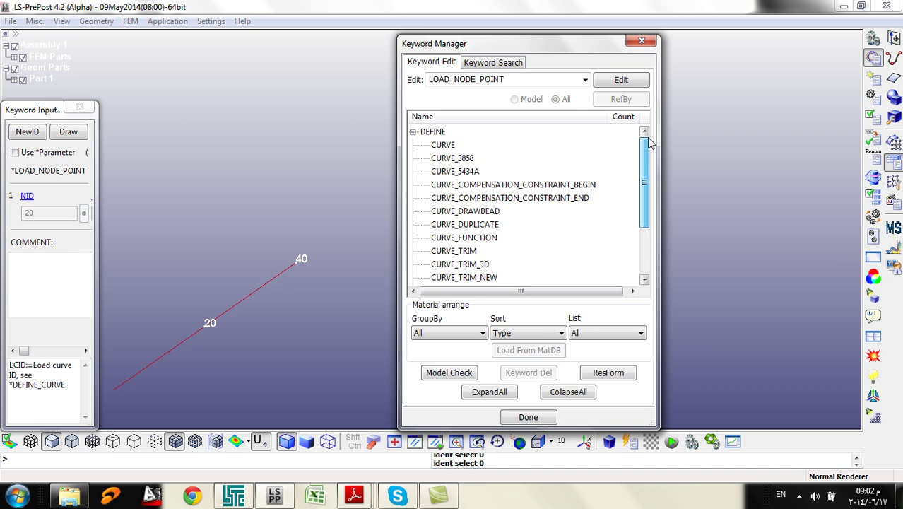
{"action": "double_click", "coordinate": [439, 145]}
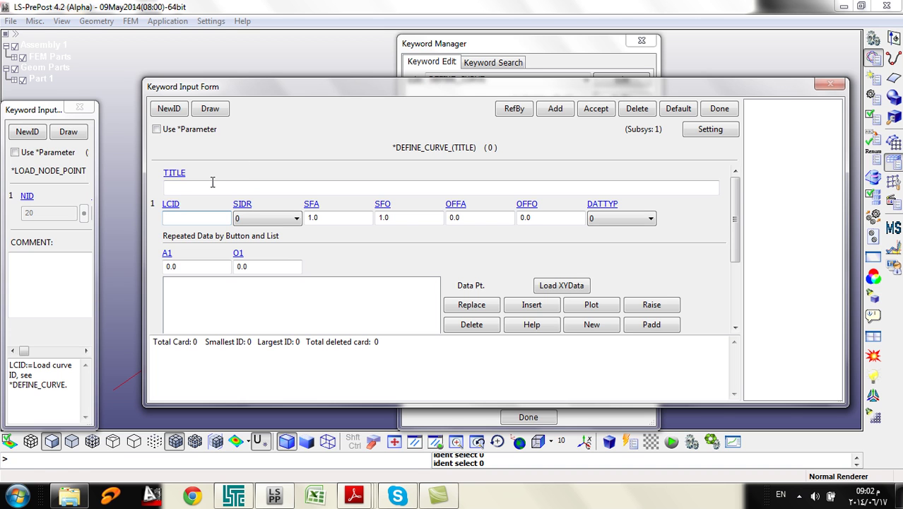
Title the curve "Load Crve" and insert its first data point with A1 0.0 and O1 0.0
{"action": "left_click", "coordinate": [210, 183]}
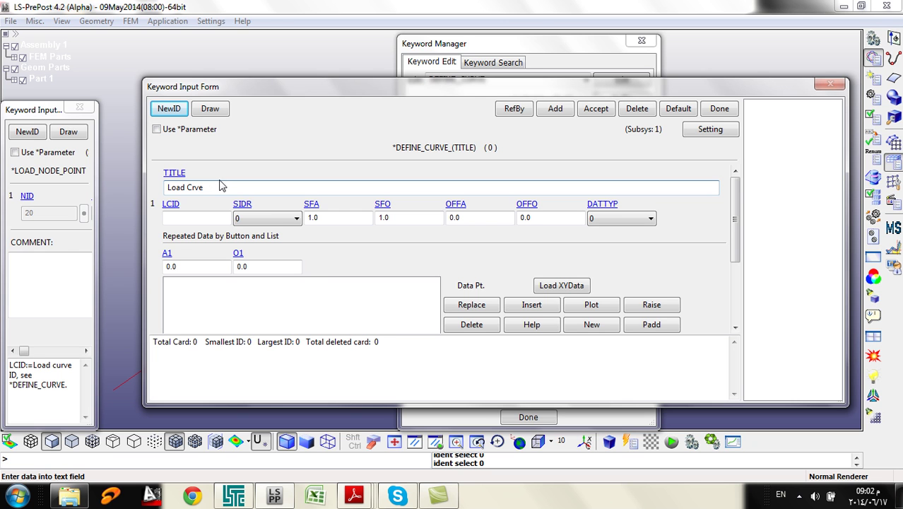
{"action": "left_click", "coordinate": [196, 218]}
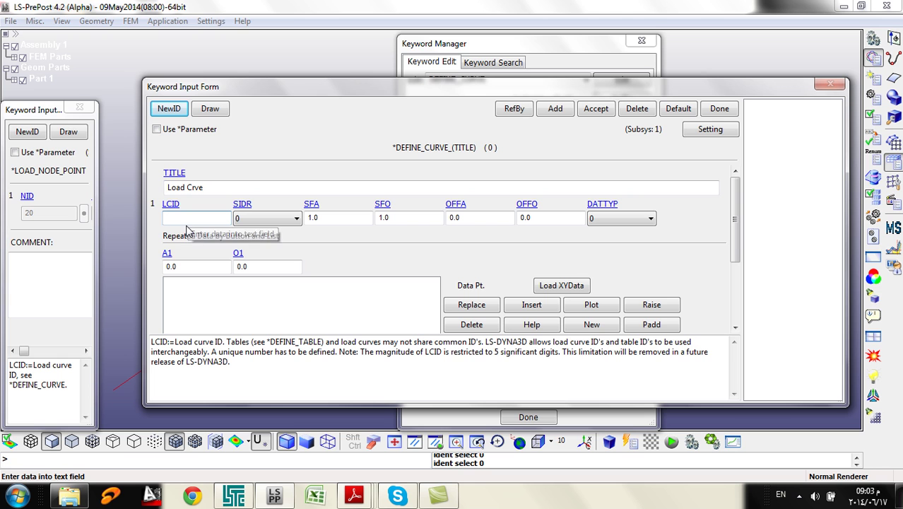
{"action": "left_click", "coordinate": [191, 267]}
{"action": "key", "text": "Tab"}
{"action": "left_click", "coordinate": [208, 267]}
{"action": "left_click_drag", "start_coordinate": [198, 267], "coordinate": [171, 273]}
{"action": "left_click_drag", "start_coordinate": [255, 265], "coordinate": [239, 267]}
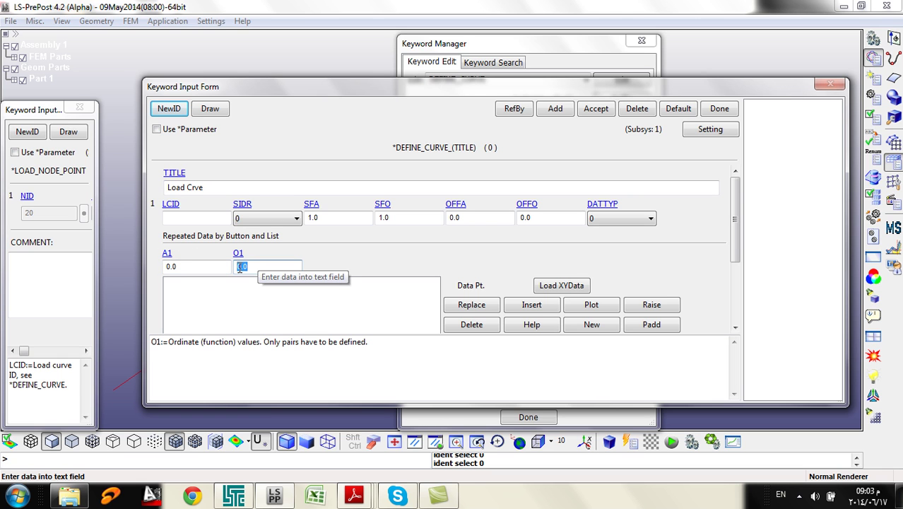
{"action": "left_click", "coordinate": [192, 266]}
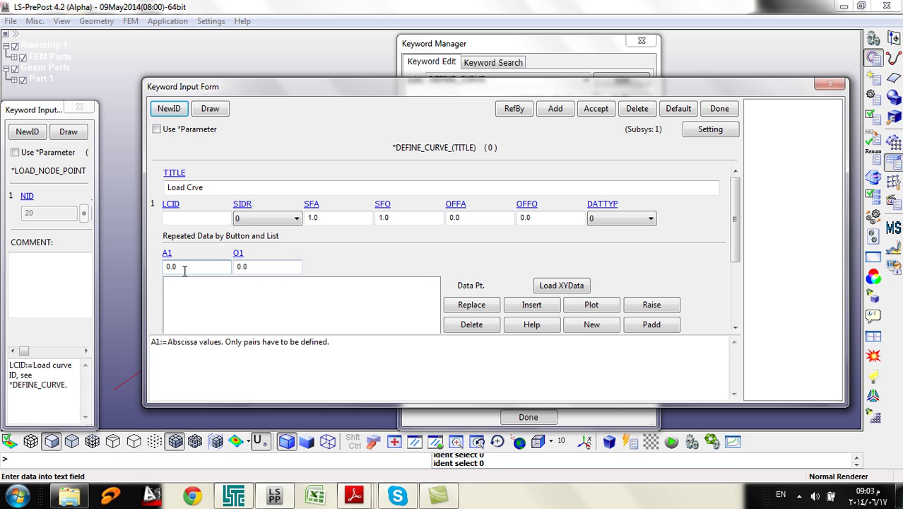
{"action": "left_click", "coordinate": [272, 264]}
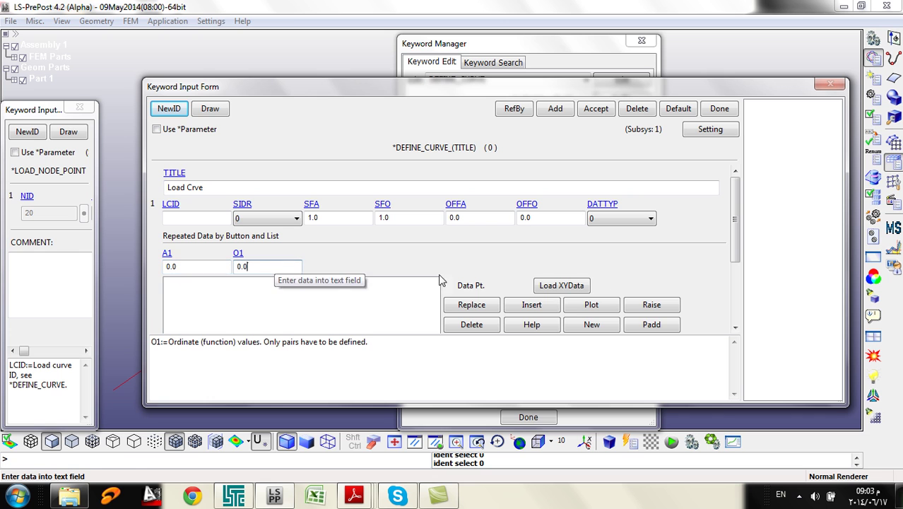
{"action": "left_click", "coordinate": [531, 304]}
Insert the curve data points (1, 1) and (2, 1), and accept and save the curve definition
{"action": "left_click", "coordinate": [197, 266]}
{"action": "type", "text": "1"}
{"action": "left_click", "coordinate": [255, 265]}
{"action": "type", "text": "1"}
{"action": "left_click", "coordinate": [531, 305]}
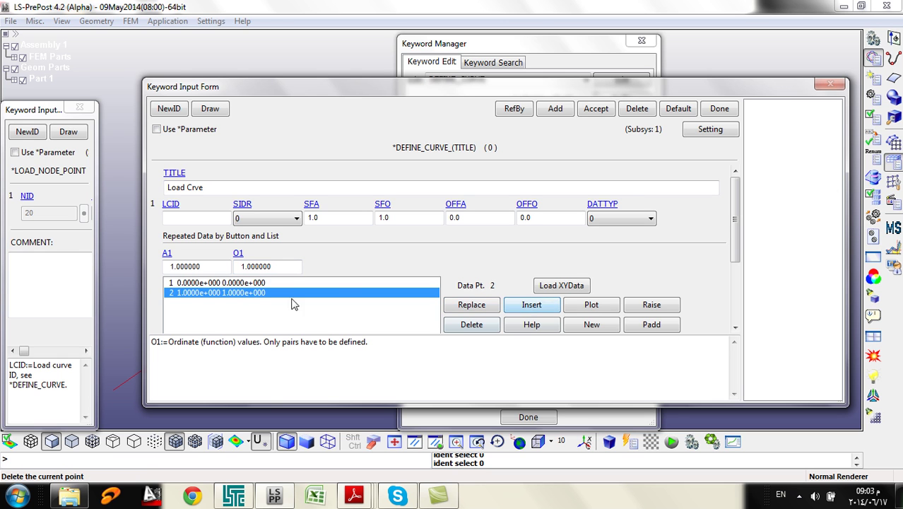
{"action": "left_click", "coordinate": [210, 266]}
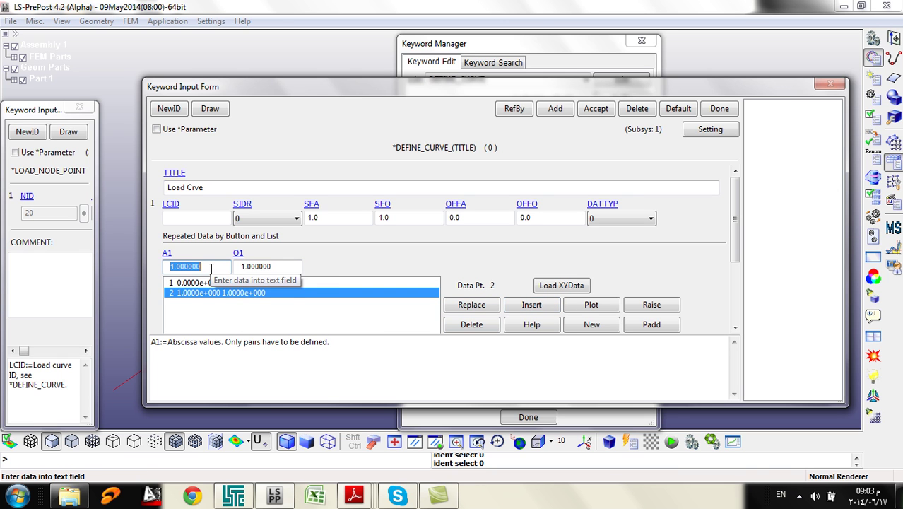
{"action": "type", "text": "2"}
{"action": "left_click", "coordinate": [270, 266]}
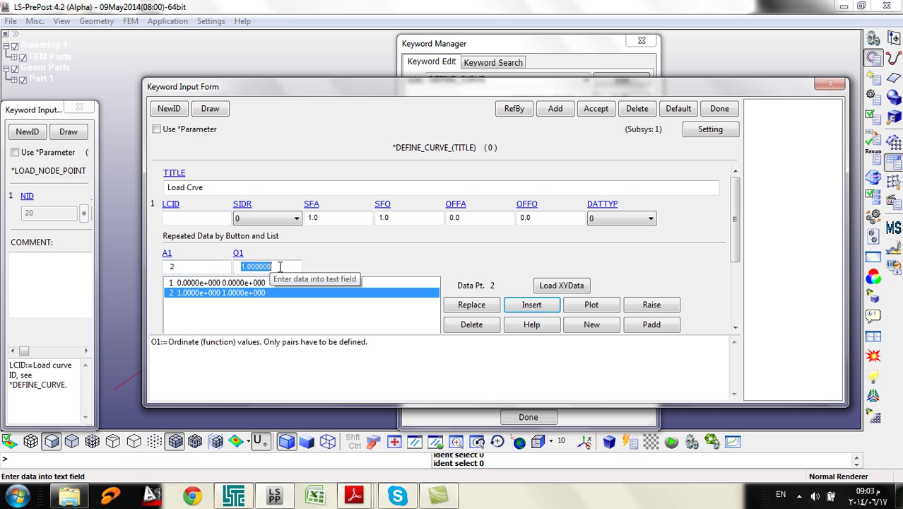
{"action": "left_click", "coordinate": [529, 304]}
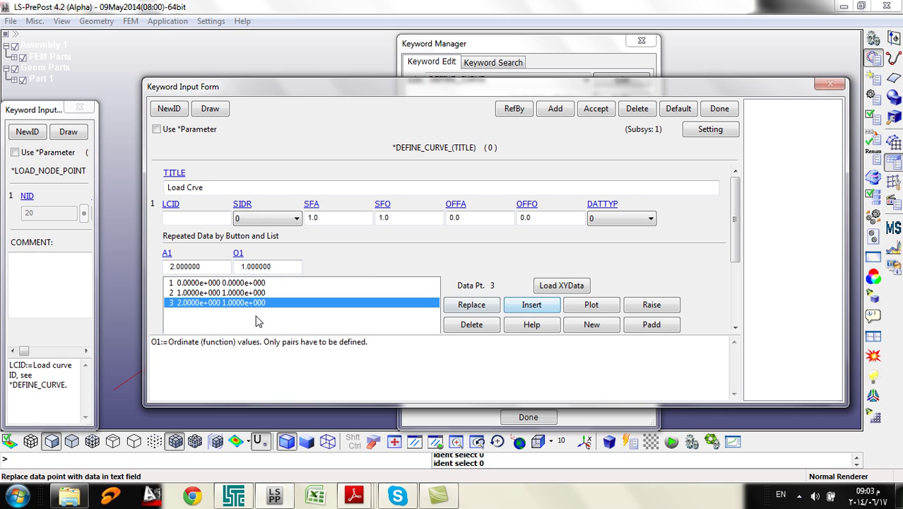
{"action": "left_click", "coordinate": [595, 110]}
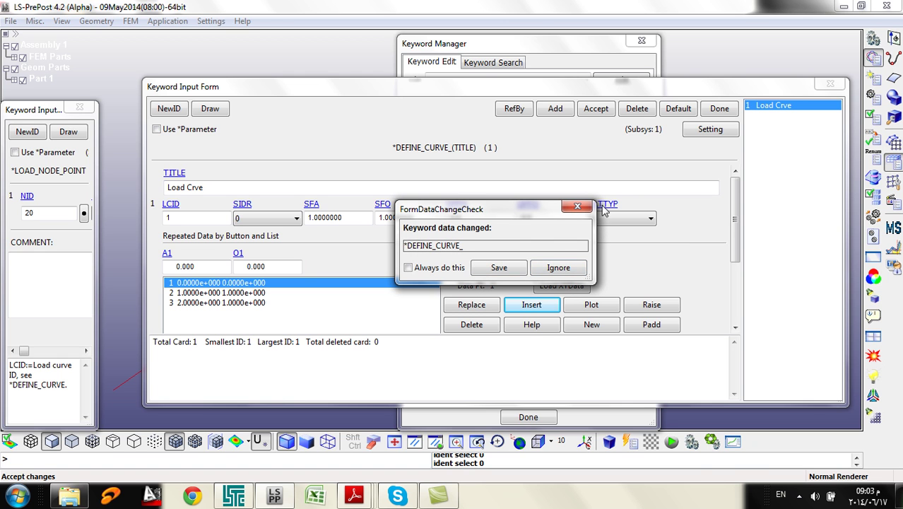
{"action": "left_click", "coordinate": [496, 268]}
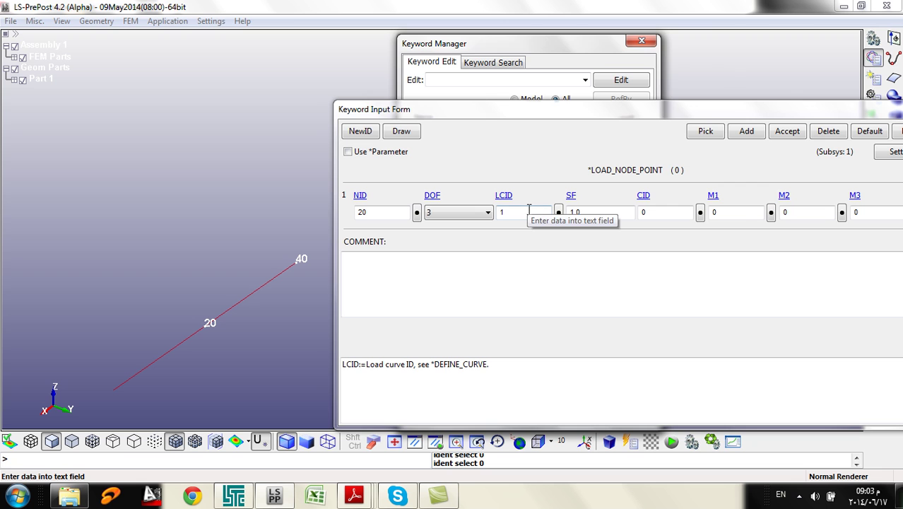
Plot the load curve linked to the LCID field, inspect its point at abscissa 1, and close the plot and link dialog
{"action": "left_click", "coordinate": [532, 213]}
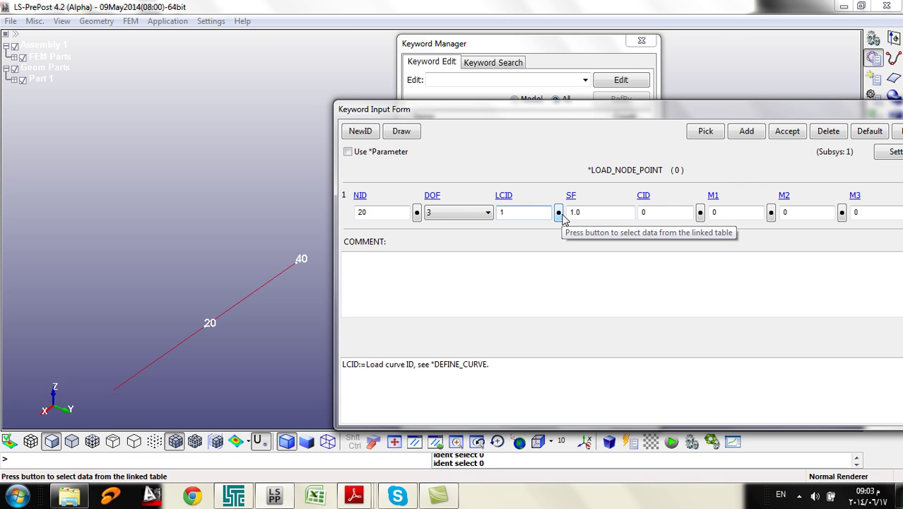
{"action": "left_click", "coordinate": [559, 212]}
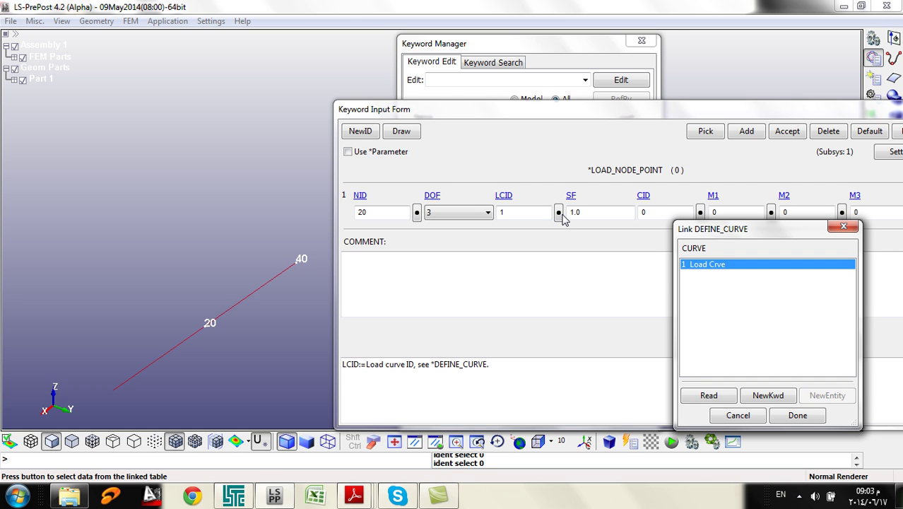
{"action": "left_click", "coordinate": [708, 395]}
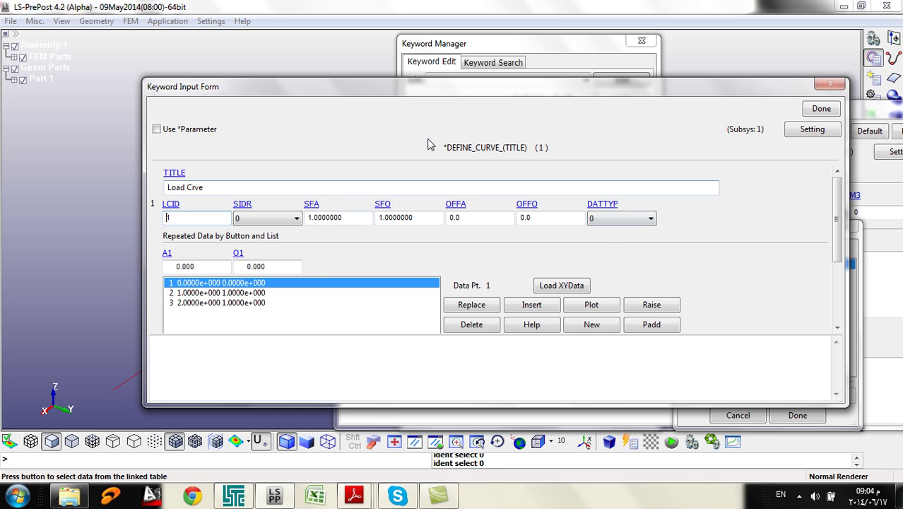
{"action": "left_click", "coordinate": [605, 309]}
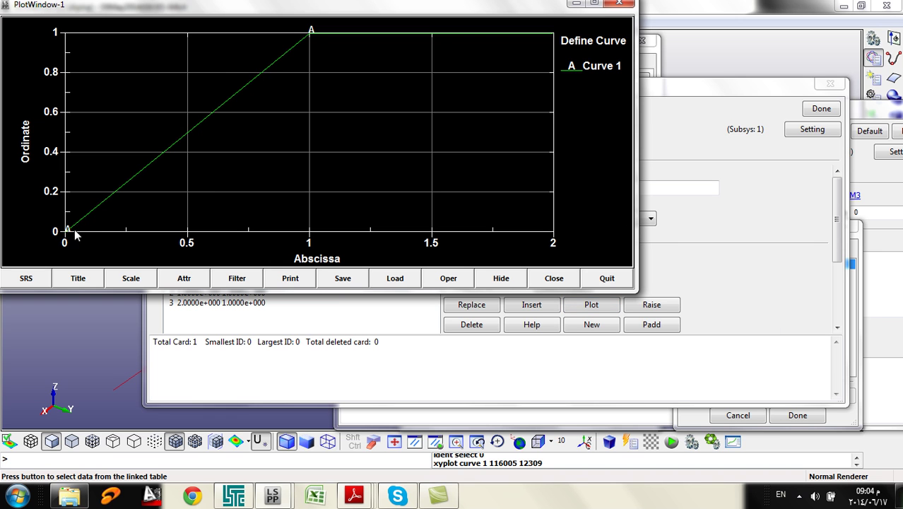
{"action": "left_click", "coordinate": [311, 34]}
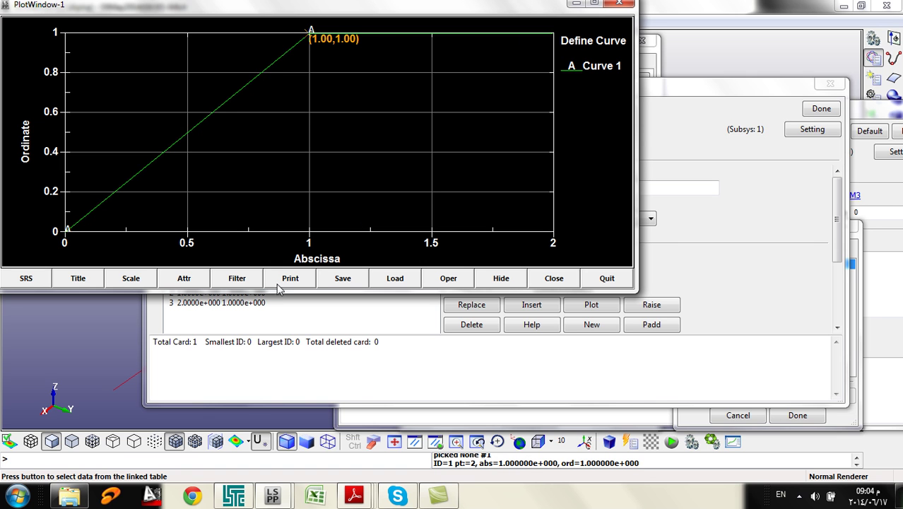
{"action": "left_click", "coordinate": [553, 280]}
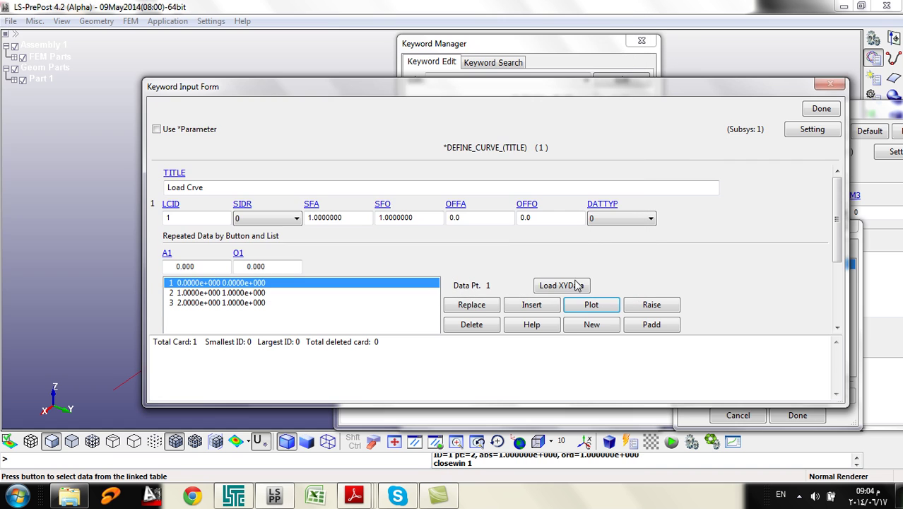
{"action": "left_click", "coordinate": [835, 113]}
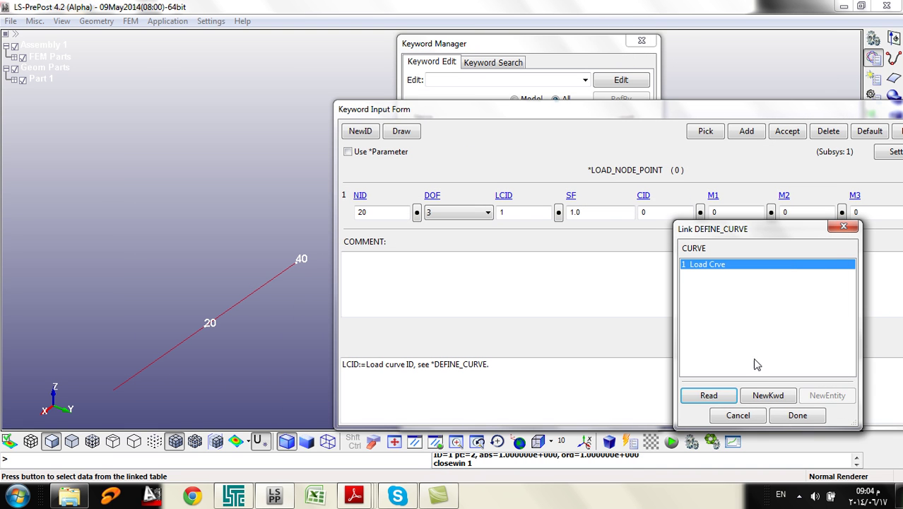
{"action": "left_click", "coordinate": [797, 415]}
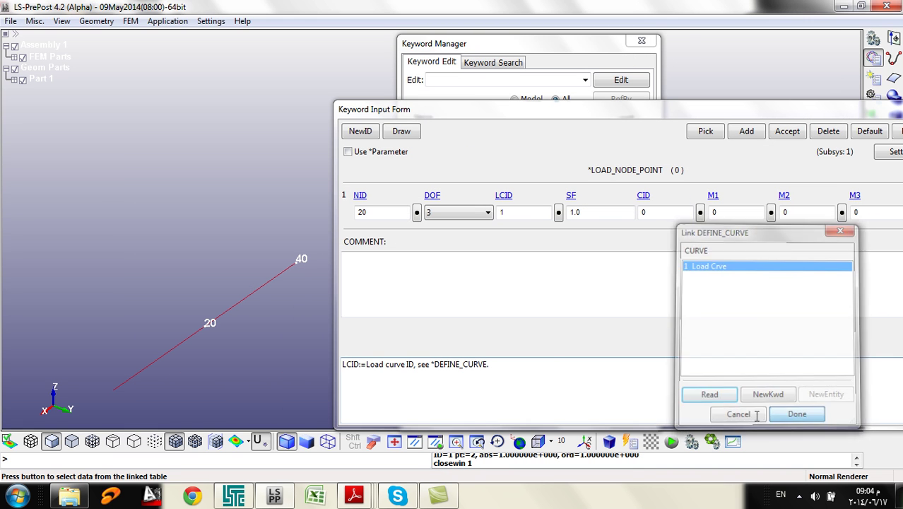
Check the midspan load P in Problem Geometry.pdf in Adobe Reader, and return to the LOAD_NODE_POINT form in LS-PrePost
{"action": "double_click", "coordinate": [600, 210]}
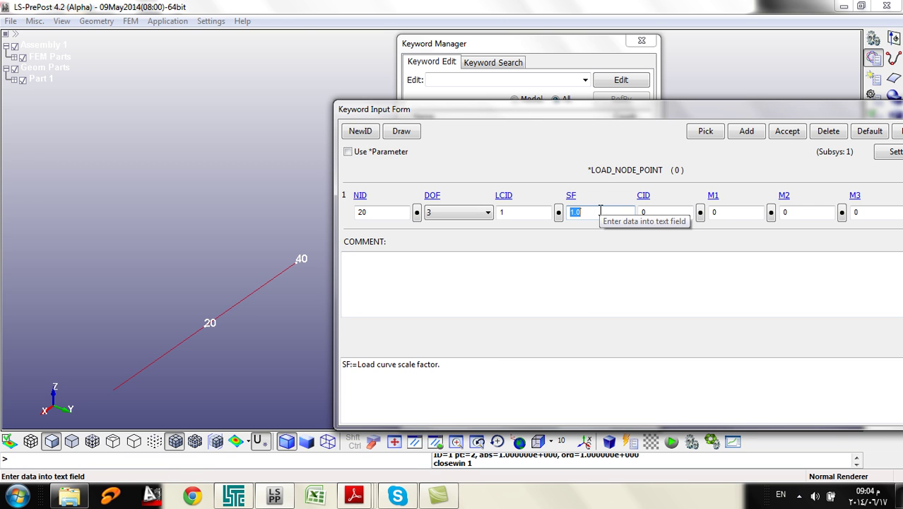
{"action": "left_click", "coordinate": [354, 494]}
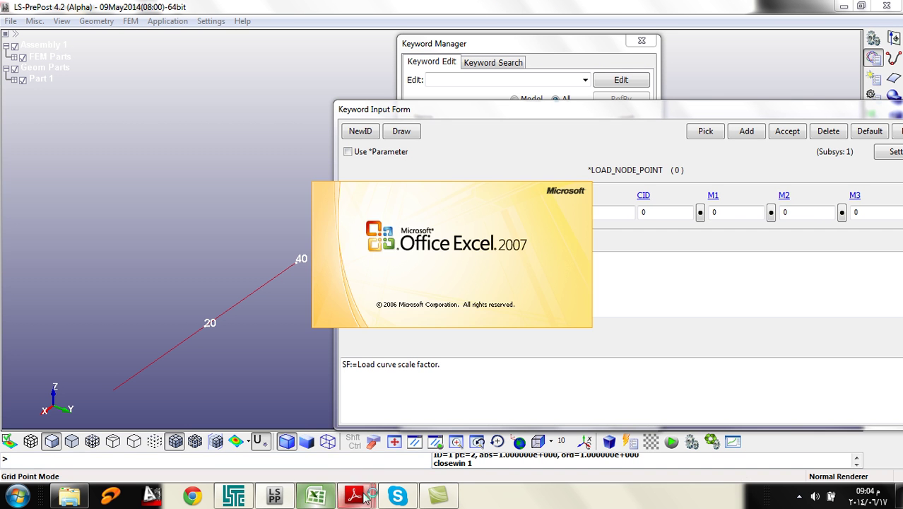
{"action": "left_click", "coordinate": [315, 494]}
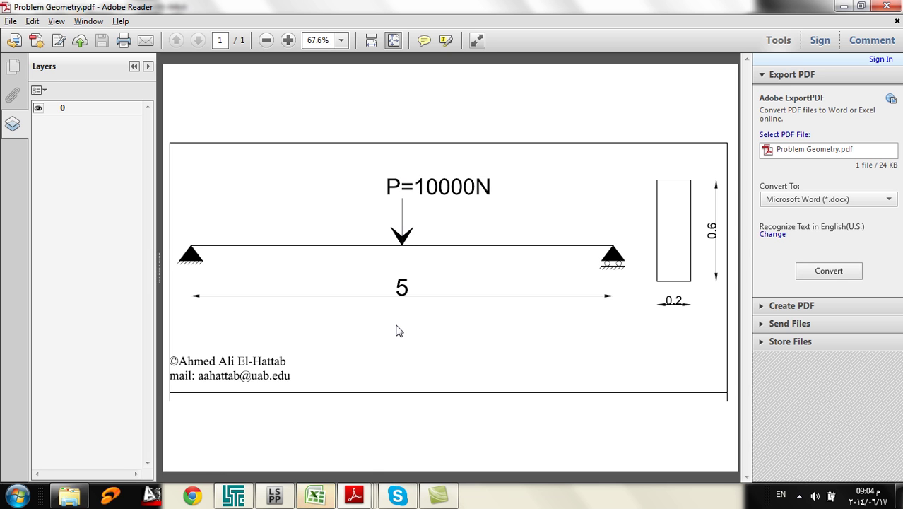
{"action": "left_click", "coordinate": [274, 495]}
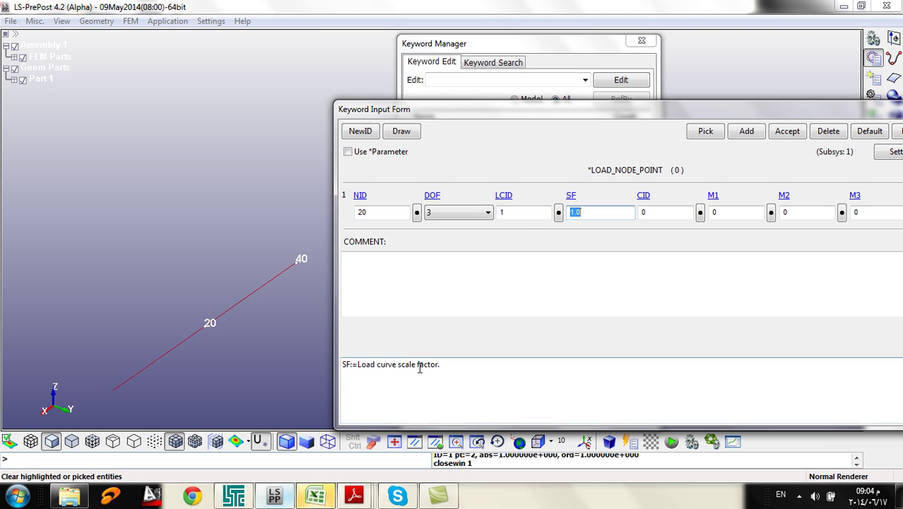
Reopen the linked "Load Crve" definition to review its second data point, and close the curve form and link dialog
{"action": "left_click", "coordinate": [559, 213]}
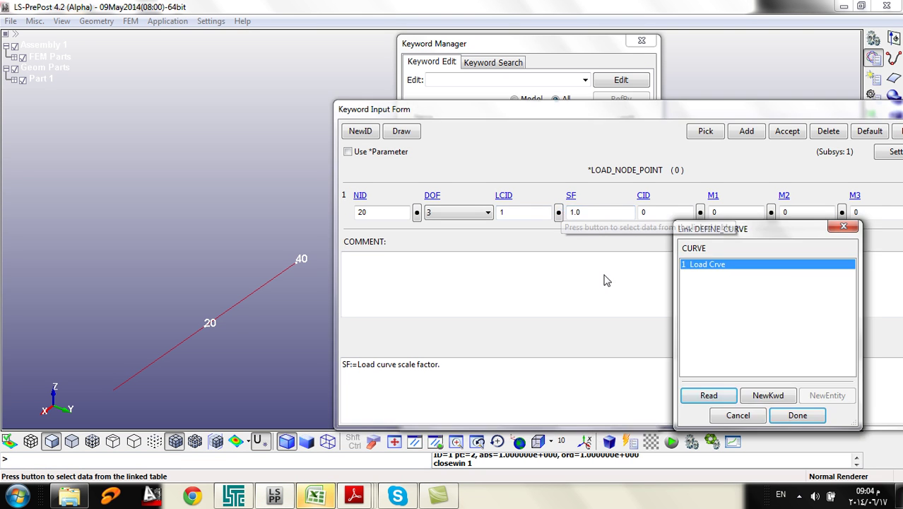
{"action": "left_click", "coordinate": [704, 394]}
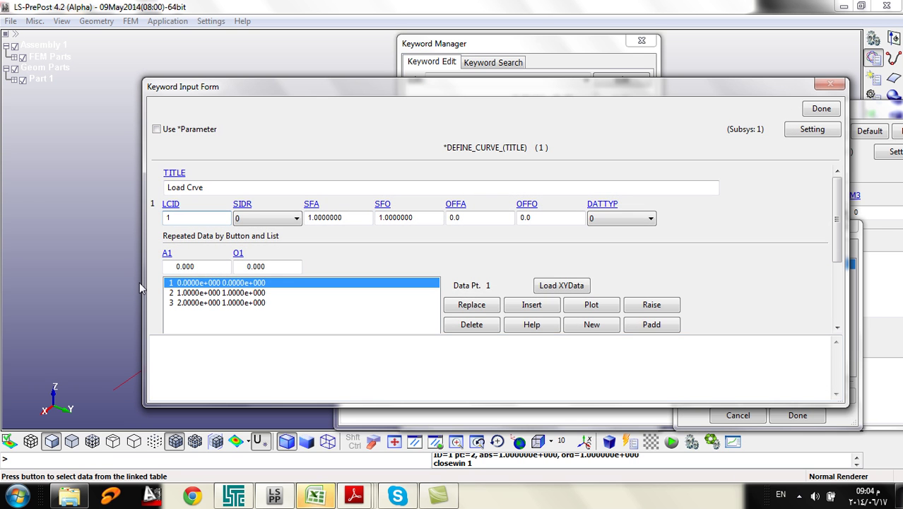
{"action": "left_click", "coordinate": [219, 292]}
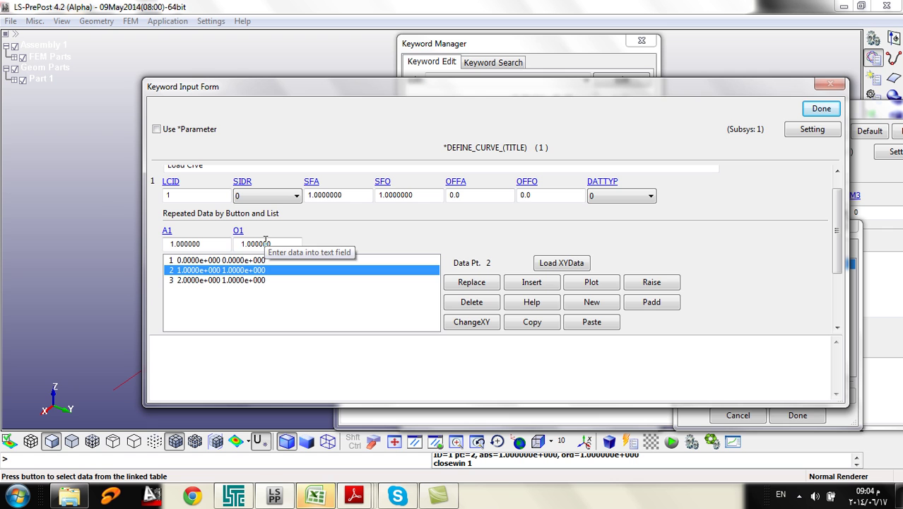
{"action": "left_click", "coordinate": [816, 109]}
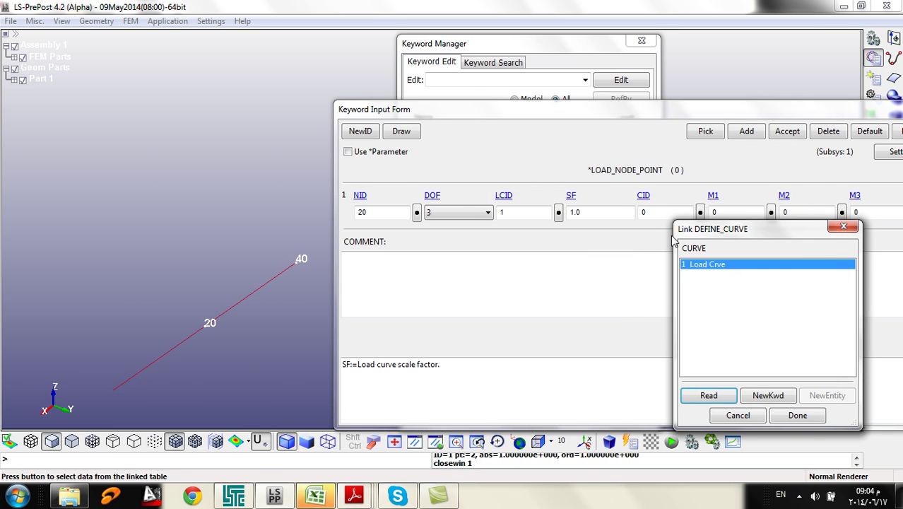
{"action": "left_click", "coordinate": [795, 415]}
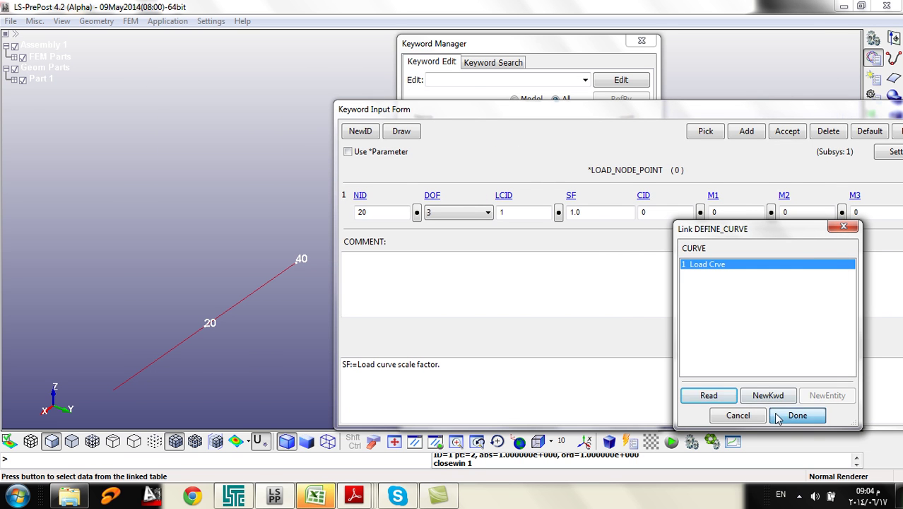
Set the load curve scale factor SF to -10000 for node 20 and accept the LOAD_NODE_POINT card
{"action": "left_click", "coordinate": [594, 214]}
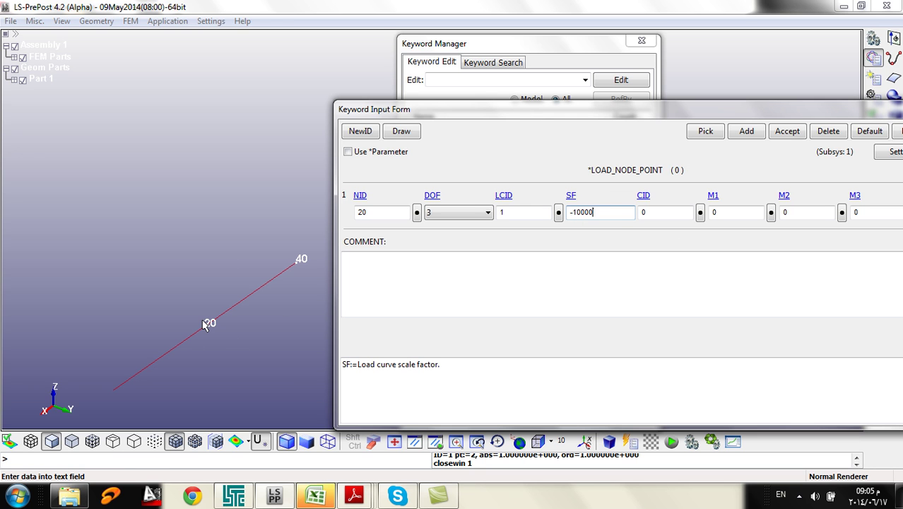
{"action": "left_click_drag", "start_coordinate": [590, 110], "coordinate": [481, 108]}
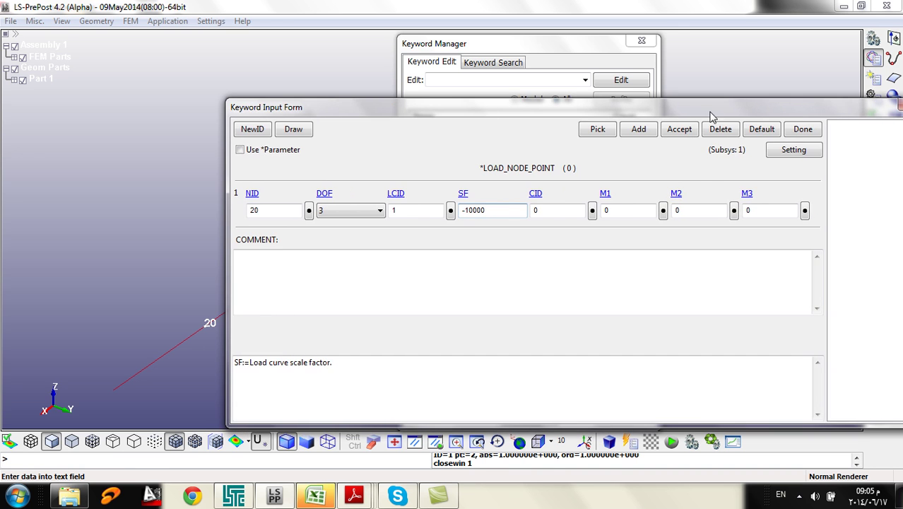
{"action": "left_click", "coordinate": [688, 131]}
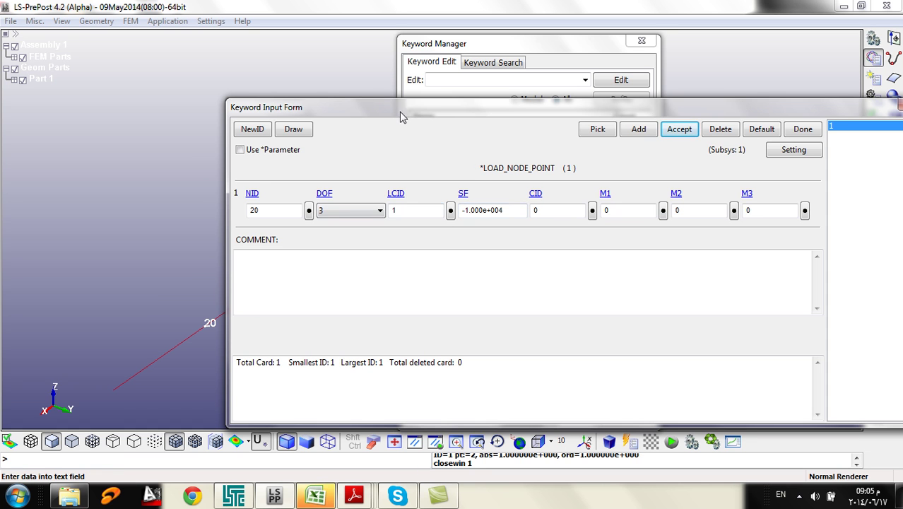
Draw the load symbol at node 20 to check its direction, clear it, and close the load form and Keyword Manager
{"action": "left_click_drag", "start_coordinate": [397, 113], "coordinate": [494, 118]}
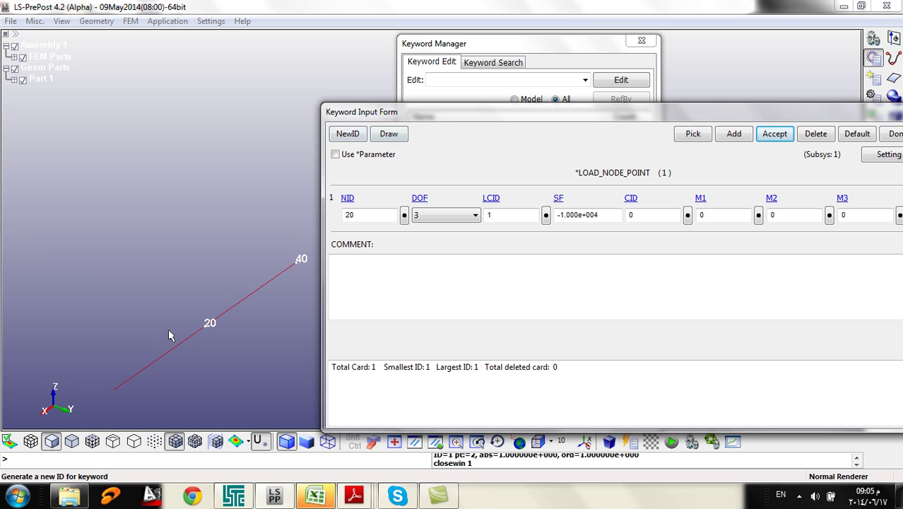
{"action": "left_click", "coordinate": [389, 134]}
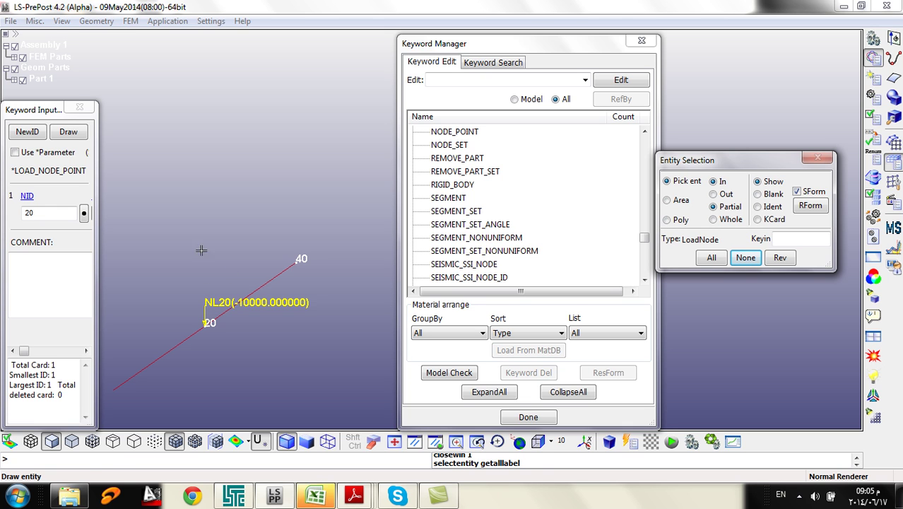
{"action": "left_click", "coordinate": [745, 258]}
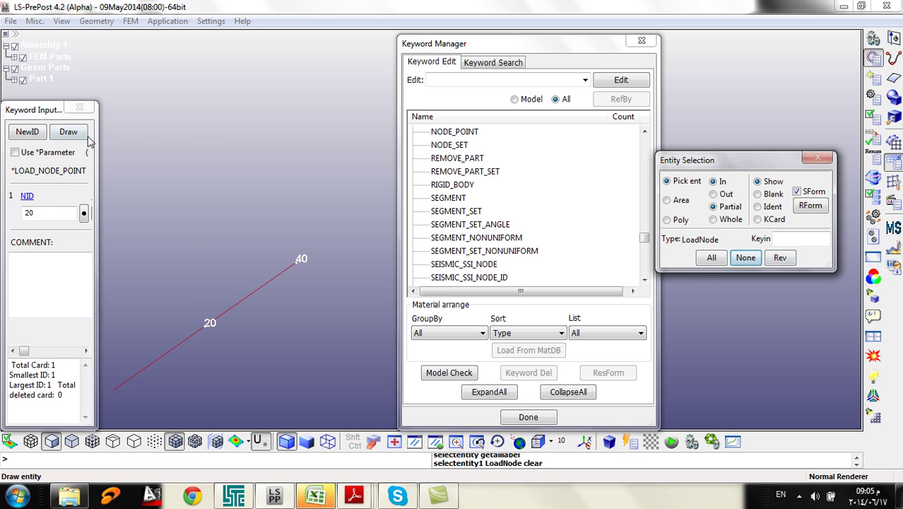
{"action": "left_click", "coordinate": [77, 134]}
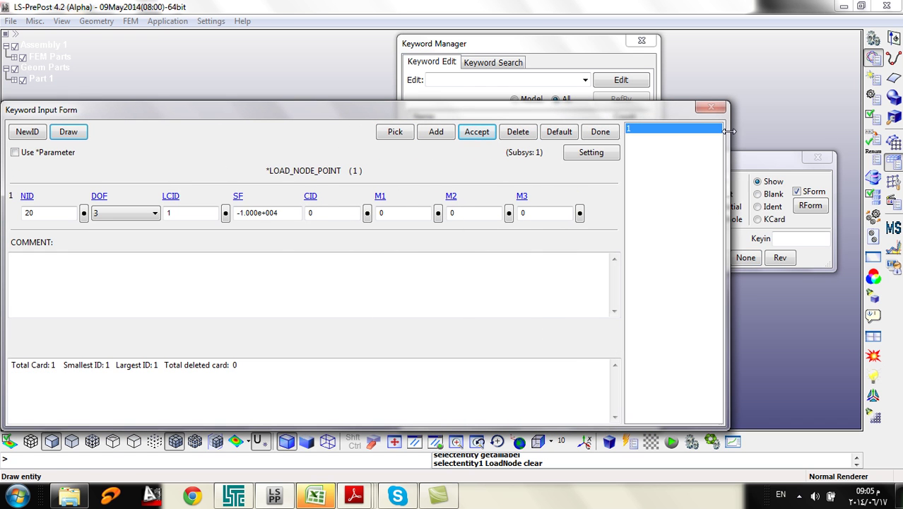
{"action": "left_click", "coordinate": [612, 138]}
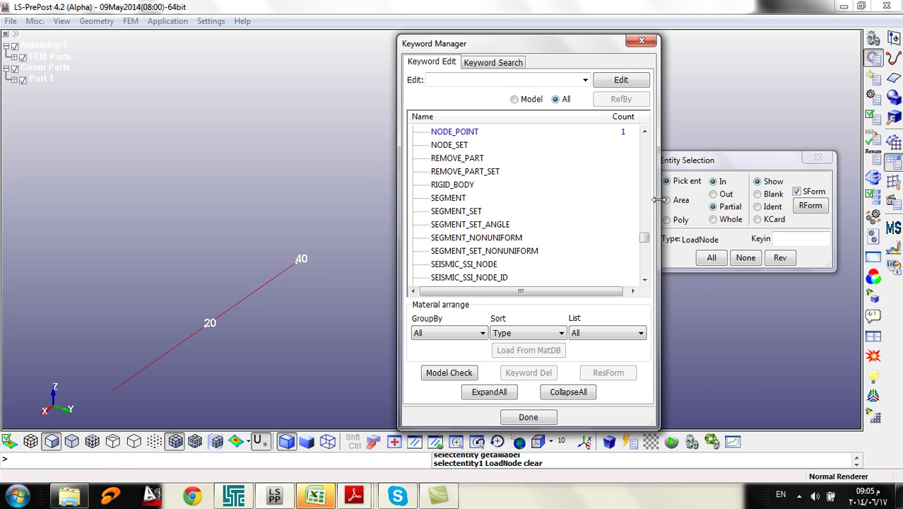
{"action": "left_click", "coordinate": [514, 417]}
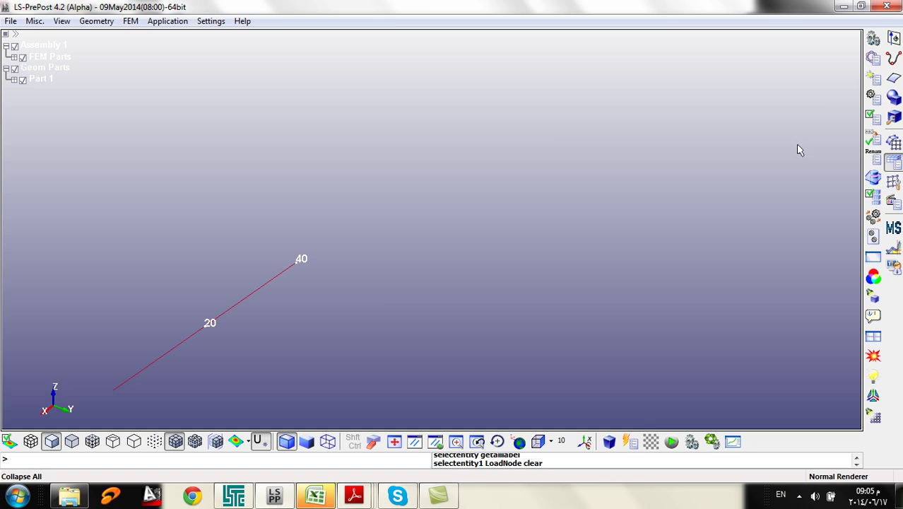
Reopen the Keyword Manager and collapse the LOAD keyword group
{"action": "left_click", "coordinate": [873, 58]}
{"action": "left_click", "coordinate": [464, 146]}
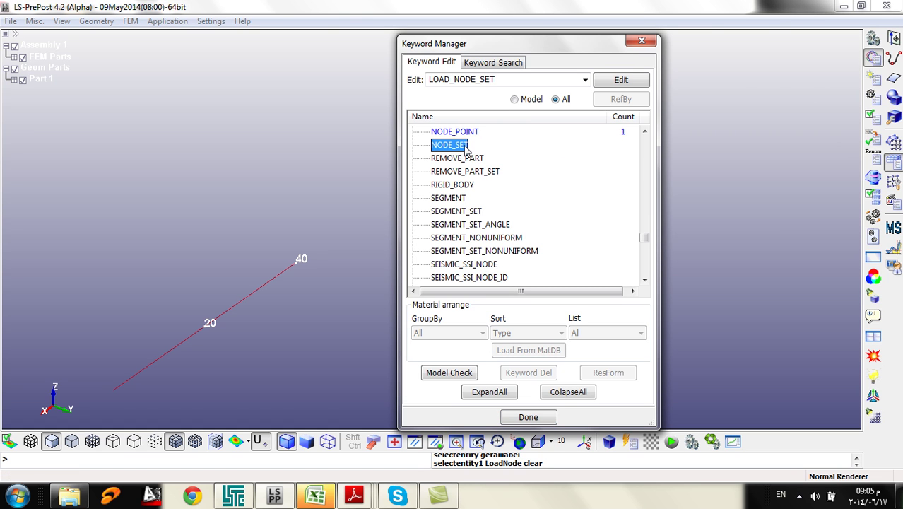
{"action": "left_click", "coordinate": [466, 133]}
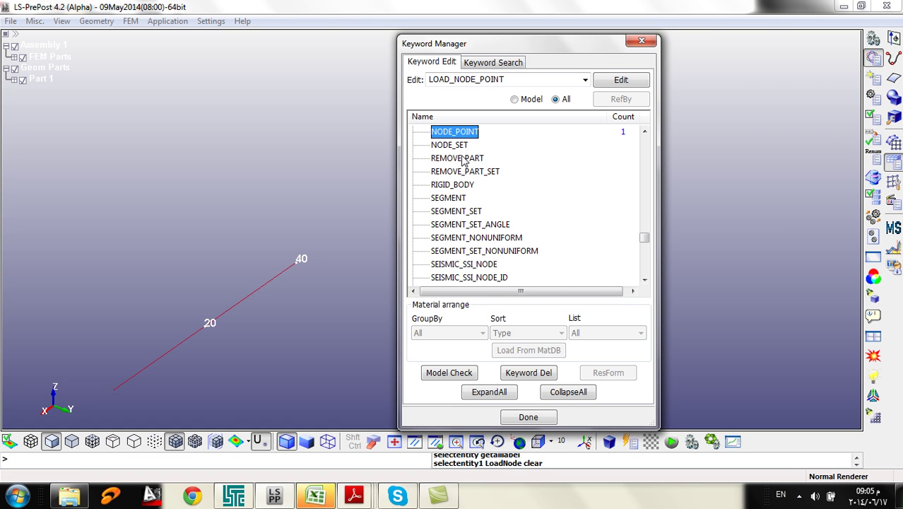
{"action": "scroll", "coordinate": [462, 161], "scroll_direction": "up", "scroll_amount": 6}
{"action": "scroll", "coordinate": [456, 170], "scroll_direction": "down", "scroll_amount": 4}
{"action": "left_click", "coordinate": [439, 199]}
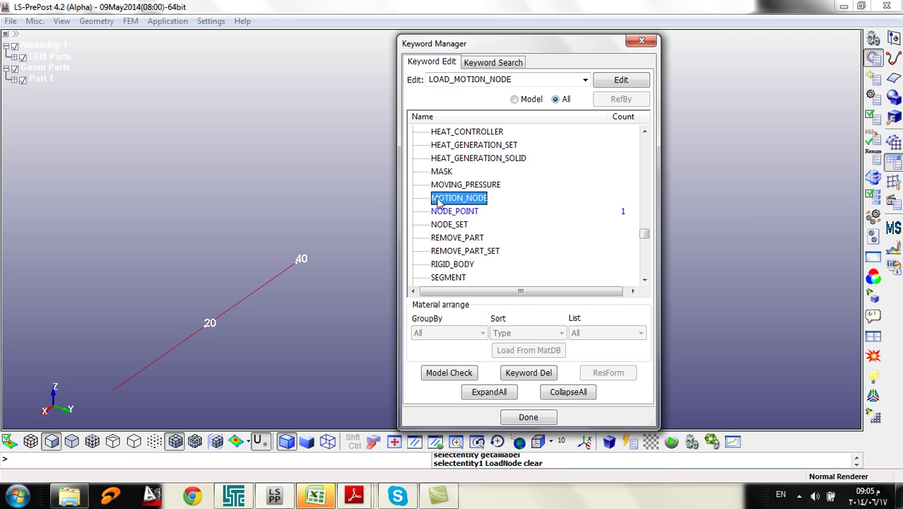
{"action": "double_click", "coordinate": [437, 199]}
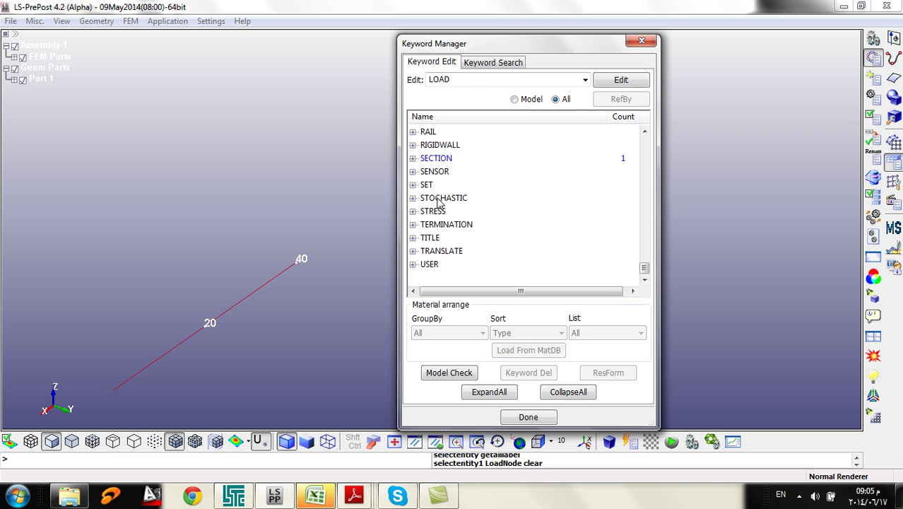
Collapse the expanded DEFINE keyword group and return to the start of the keyword list
{"action": "left_click", "coordinate": [438, 200]}
{"action": "scroll", "coordinate": [438, 203], "scroll_direction": "up", "scroll_amount": 10}
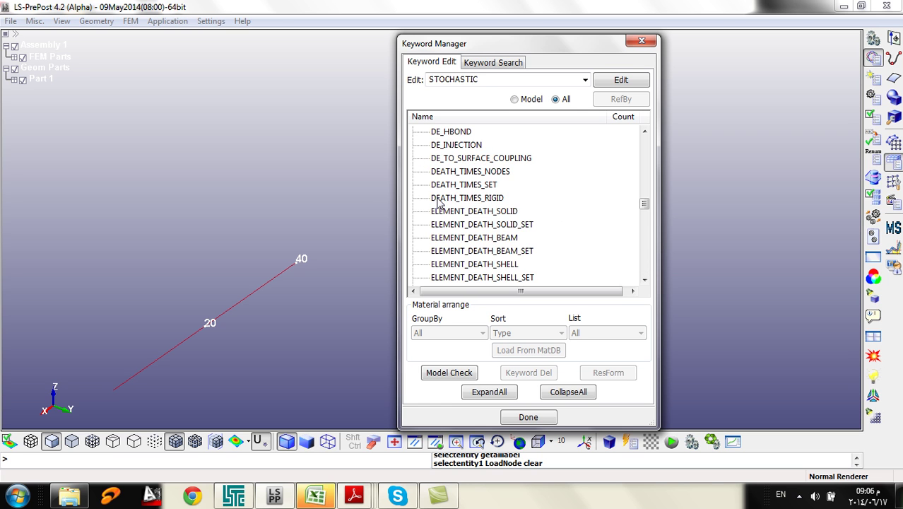
{"action": "left_click", "coordinate": [438, 200]}
{"action": "scroll", "coordinate": [438, 203], "scroll_direction": "up", "scroll_amount": 10}
{"action": "left_click", "coordinate": [471, 203]}
{"action": "key", "text": "Left"}
{"action": "key", "text": "Left"}
{"action": "scroll", "coordinate": [472, 203], "scroll_direction": "up", "scroll_amount": 9}
{"action": "scroll", "coordinate": [474, 205], "scroll_direction": "up", "scroll_amount": 1}
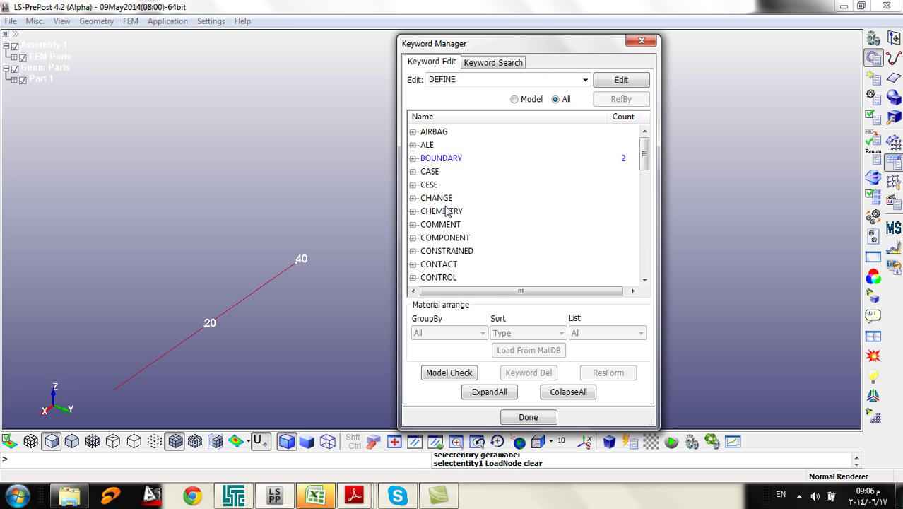
Expand the CONTROL keyword group and locate its TERMINATION entry
{"action": "left_click", "coordinate": [447, 200]}
{"action": "left_click", "coordinate": [445, 280]}
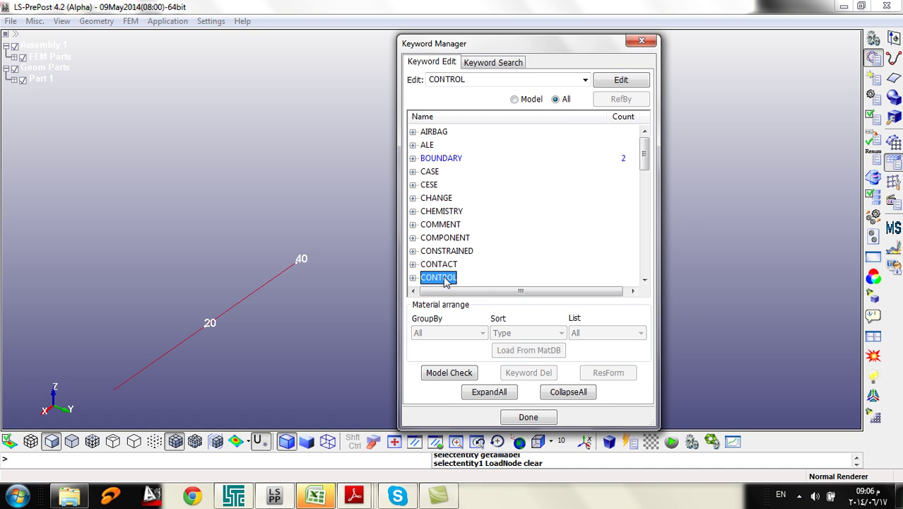
{"action": "scroll", "coordinate": [445, 280], "scroll_direction": "down", "scroll_amount": 2}
{"action": "double_click", "coordinate": [448, 199]}
{"action": "scroll", "coordinate": [467, 234], "scroll_direction": "down", "scroll_amount": 4}
{"action": "scroll", "coordinate": [466, 234], "scroll_direction": "down", "scroll_amount": 15}
{"action": "scroll", "coordinate": [466, 217], "scroll_direction": "down", "scroll_amount": 18}
{"action": "scroll", "coordinate": [466, 217], "scroll_direction": "down", "scroll_amount": 3}
{"action": "scroll", "coordinate": [467, 215], "scroll_direction": "up", "scroll_amount": 2}
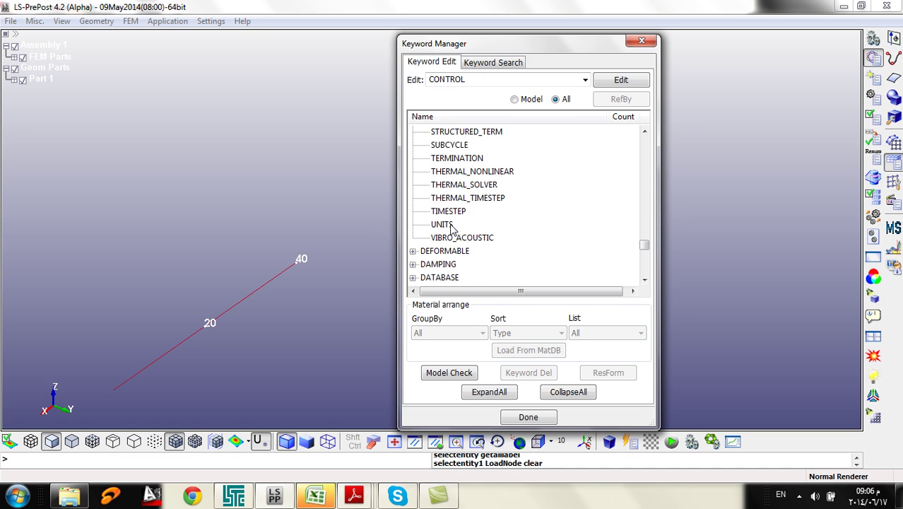
Define CONTROL_TERMINATION with an ENDTIM of 1, and accept and save the card
{"action": "left_click", "coordinate": [466, 162]}
{"action": "double_click", "coordinate": [466, 158]}
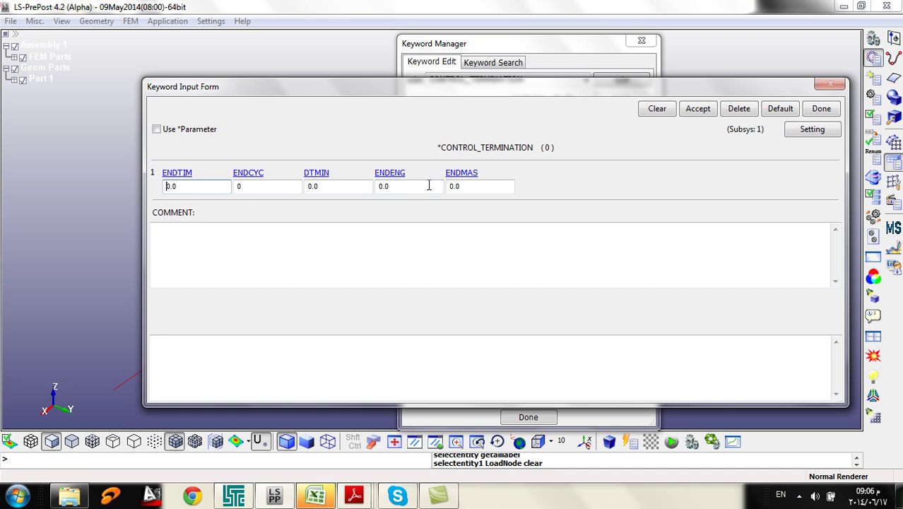
{"action": "left_click", "coordinate": [186, 186]}
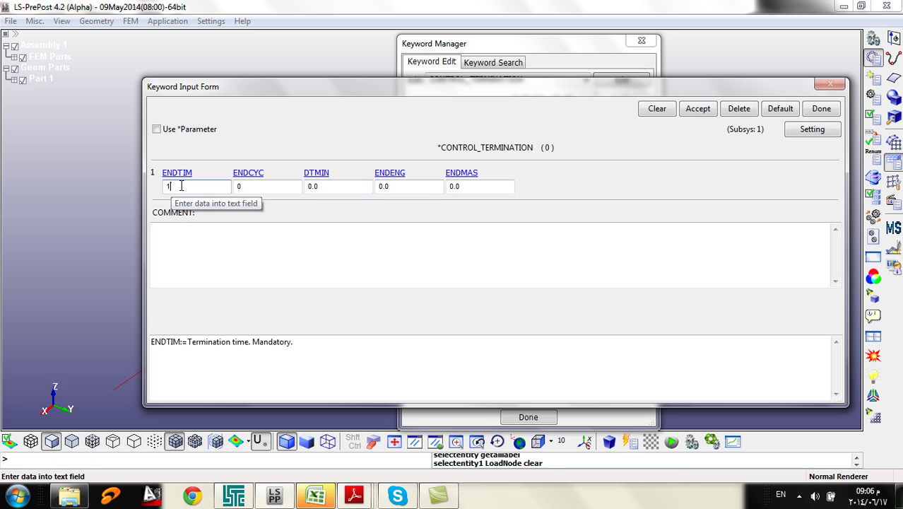
{"action": "left_click", "coordinate": [697, 108]}
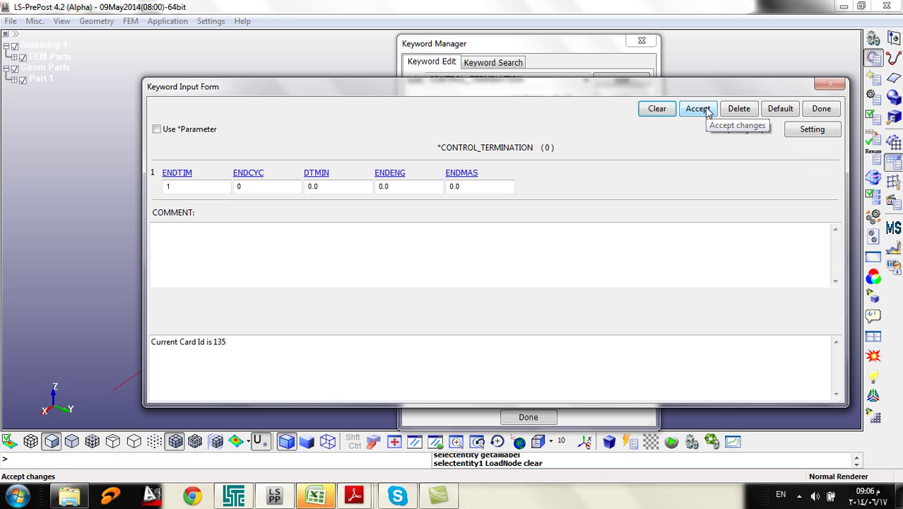
{"action": "left_click", "coordinate": [819, 109]}
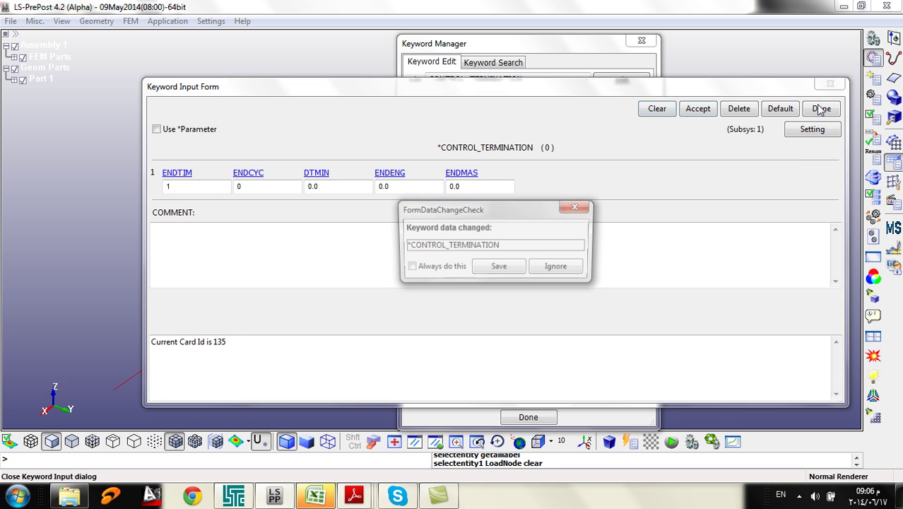
{"action": "left_click", "coordinate": [499, 268]}
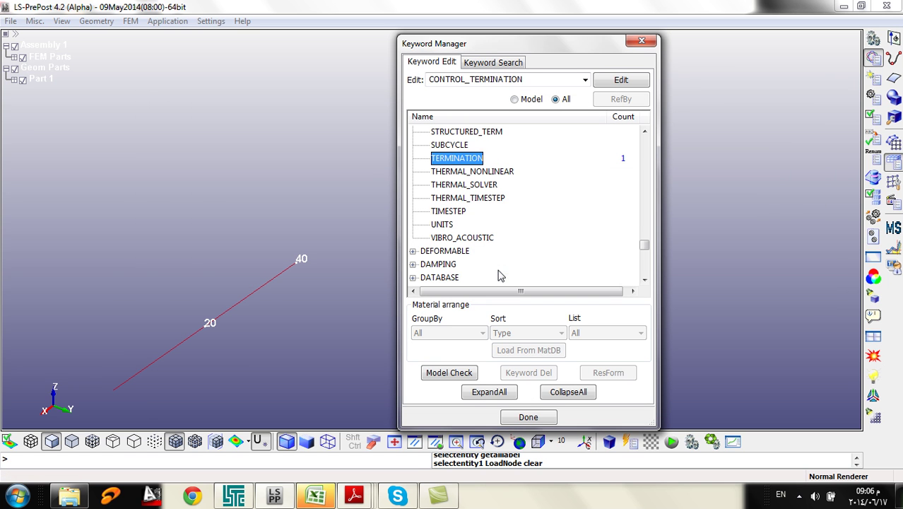
Collapse the CONTROL keyword group and return to the start of the keyword list
{"action": "left_click", "coordinate": [464, 212]}
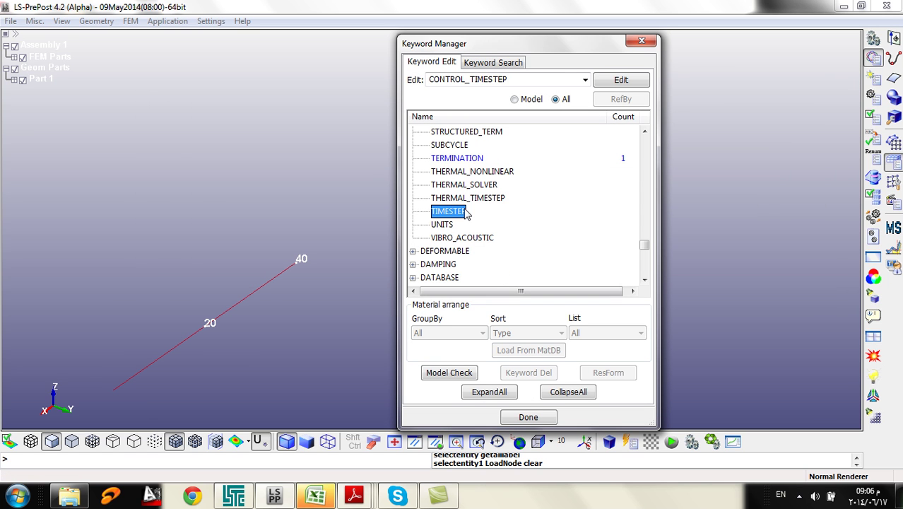
{"action": "key", "text": "Left"}
{"action": "key", "text": "Left"}
{"action": "scroll", "coordinate": [466, 214], "scroll_direction": "up", "scroll_amount": 11}
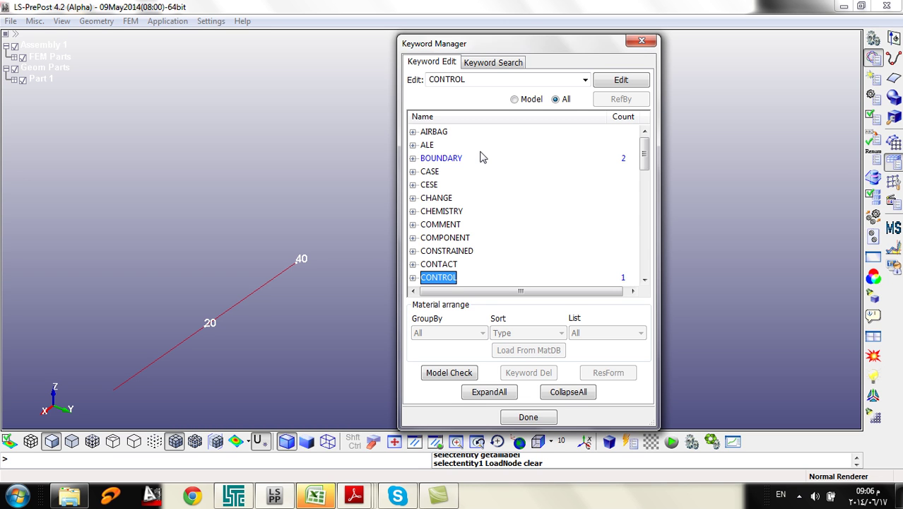
Expand the DATABASE keyword group and locate its BINARY_D3PLOT entry
{"action": "scroll", "coordinate": [479, 156], "scroll_direction": "down", "scroll_amount": 3}
{"action": "scroll", "coordinate": [475, 171], "scroll_direction": "up", "scroll_amount": 3}
{"action": "scroll", "coordinate": [476, 171], "scroll_direction": "down", "scroll_amount": 2}
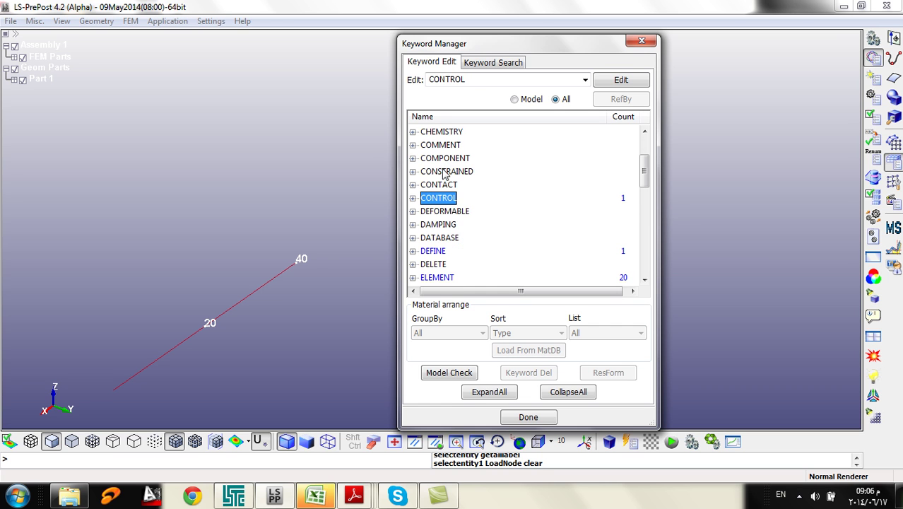
{"action": "double_click", "coordinate": [444, 239]}
{"action": "scroll", "coordinate": [452, 261], "scroll_direction": "down", "scroll_amount": 2}
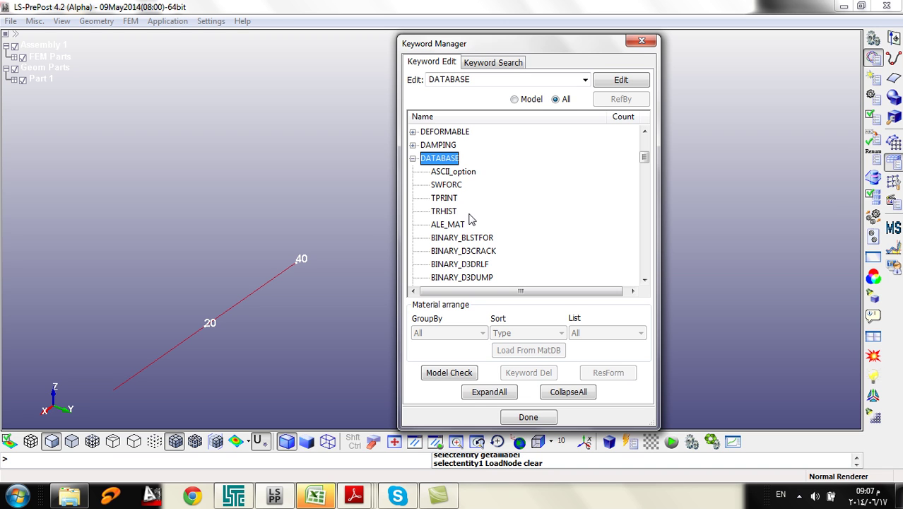
{"action": "left_click", "coordinate": [455, 173]}
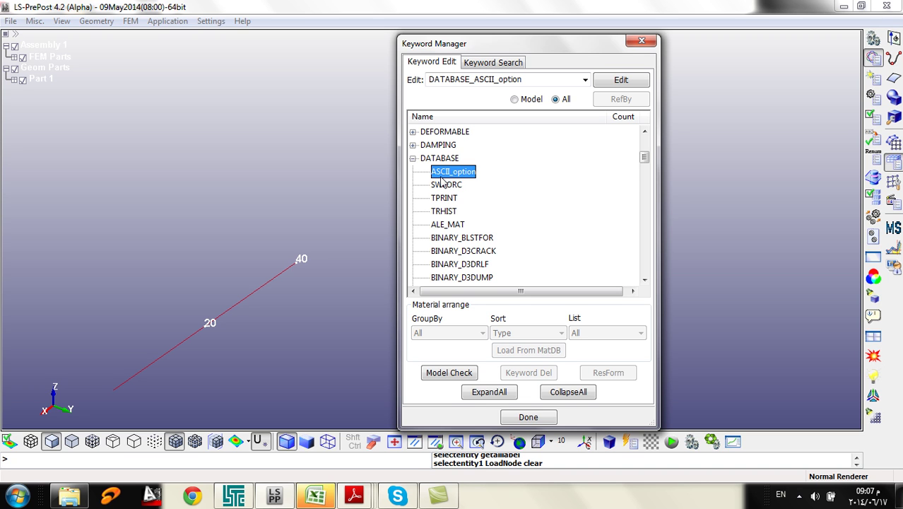
{"action": "scroll", "coordinate": [449, 212], "scroll_direction": "down", "scroll_amount": 2}
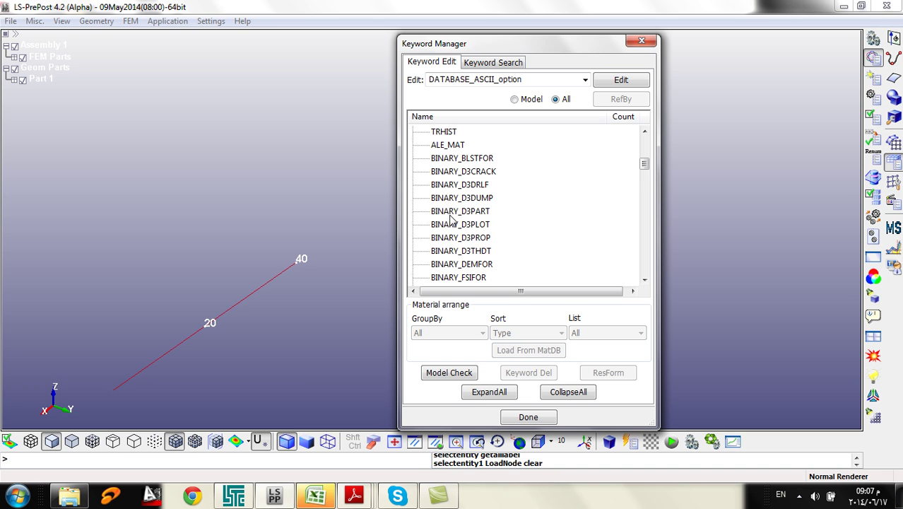
{"action": "scroll", "coordinate": [459, 150], "scroll_direction": "down", "scroll_amount": 2}
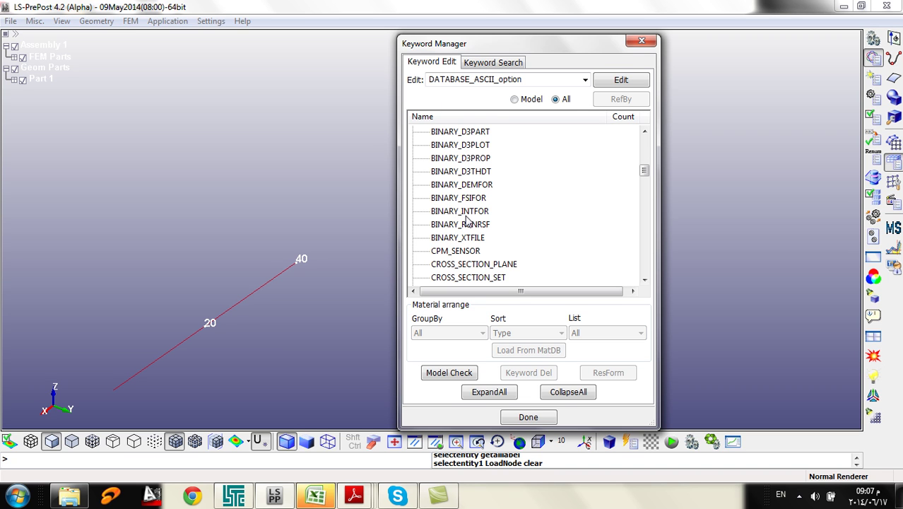
Define DATABASE_BINARY_D3PLOT with an output interval DT of 0.01, accept it, and close the form and Keyword Manager
{"action": "double_click", "coordinate": [475, 145]}
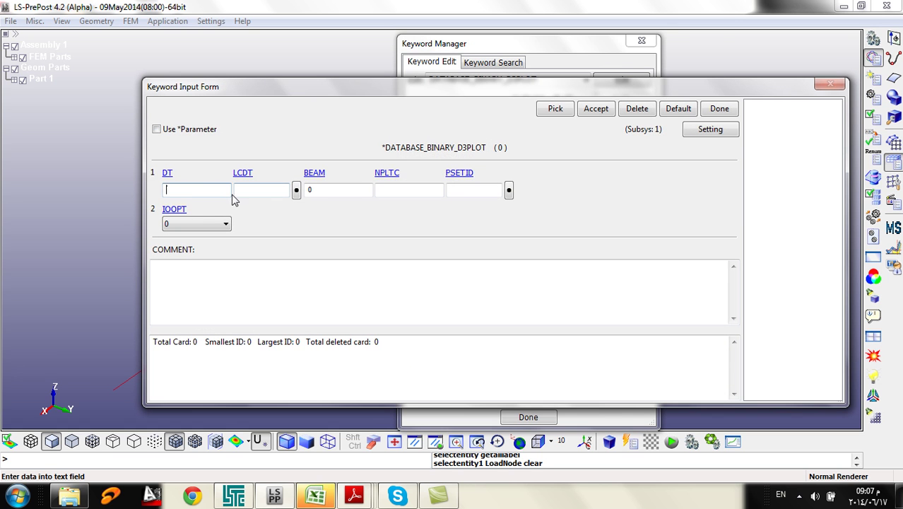
{"action": "left_click", "coordinate": [201, 189]}
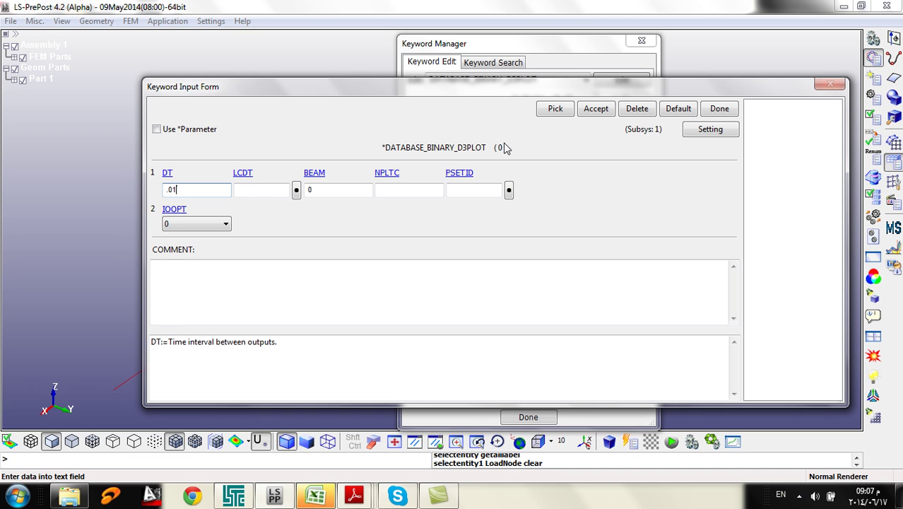
{"action": "left_click", "coordinate": [603, 114]}
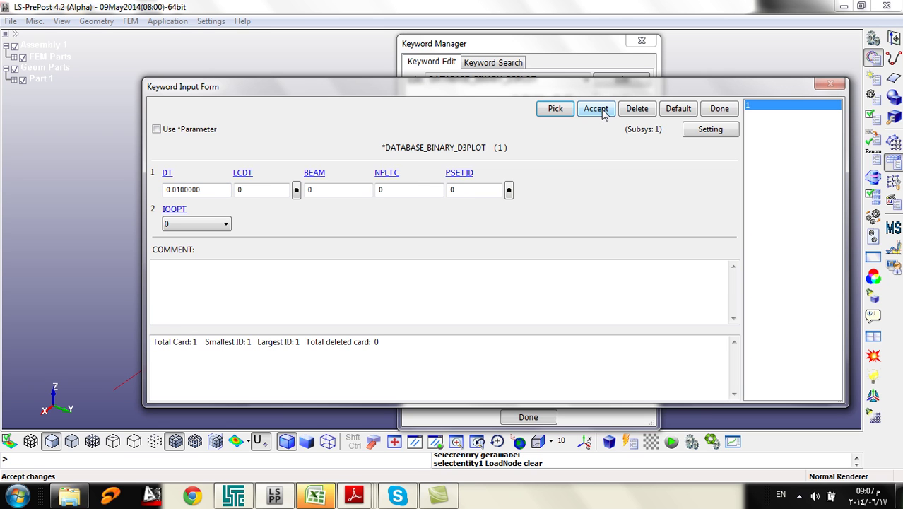
{"action": "left_click", "coordinate": [719, 109]}
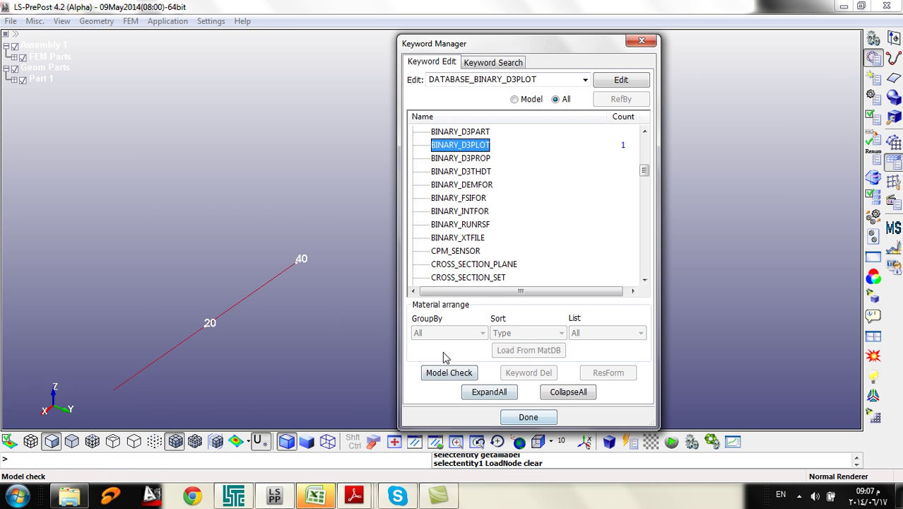
{"action": "left_click", "coordinate": [538, 420]}
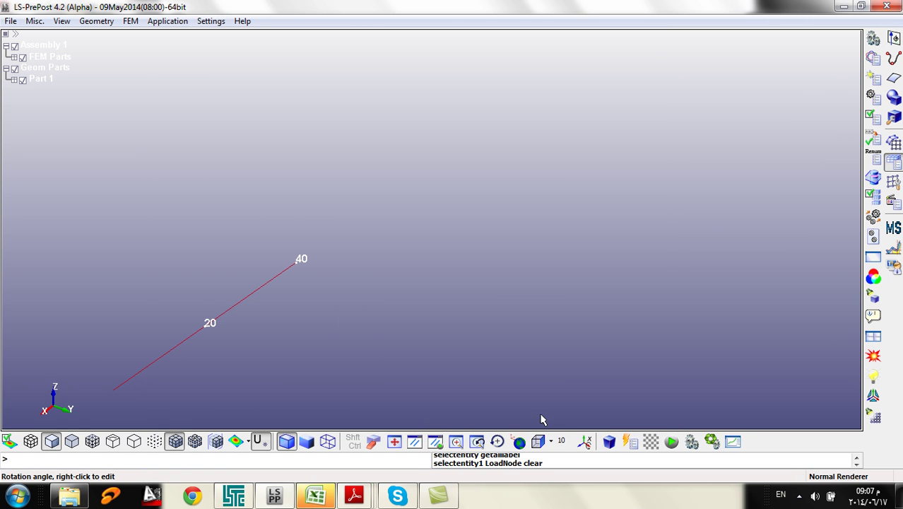
{"action": "middle_click_drag", "start_coordinate": [258, 331], "coordinate": [502, 220]}
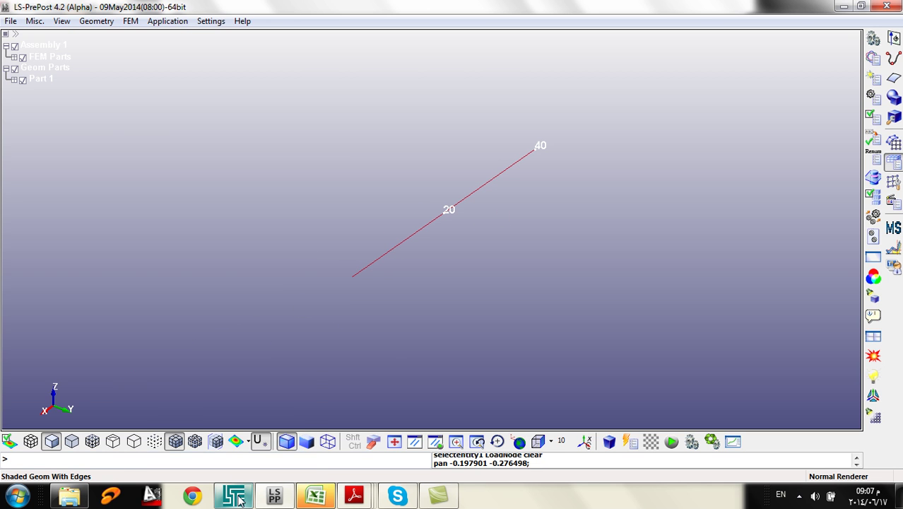
{"action": "mouse_move", "coordinate": [237, 498]}
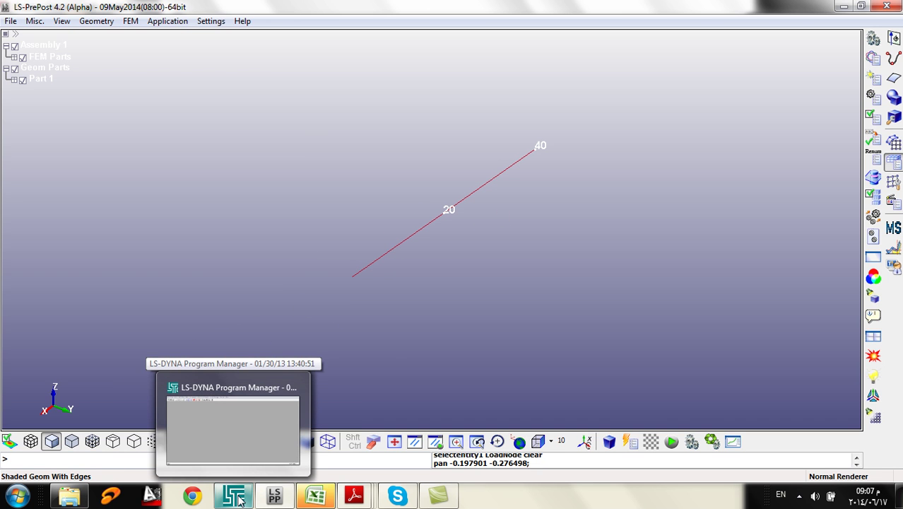
{"action": "left_click", "coordinate": [239, 498]}
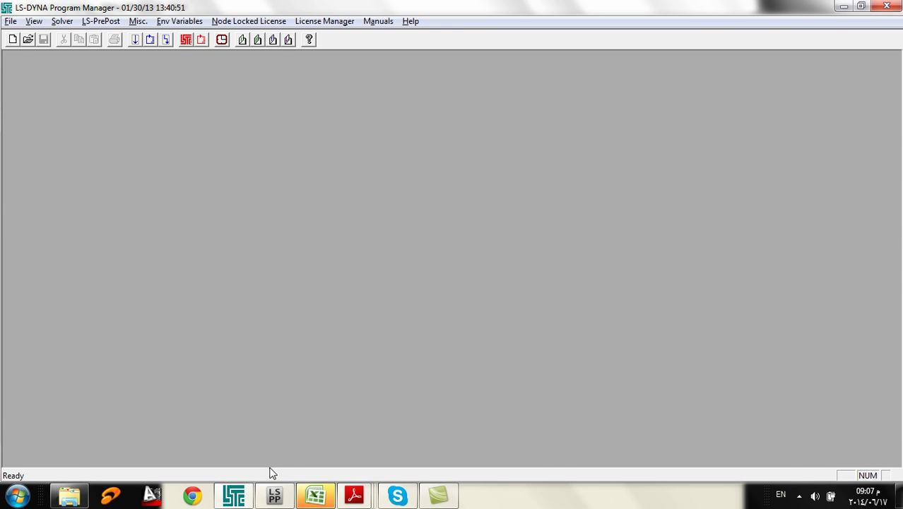
{"action": "left_click", "coordinate": [274, 496]}
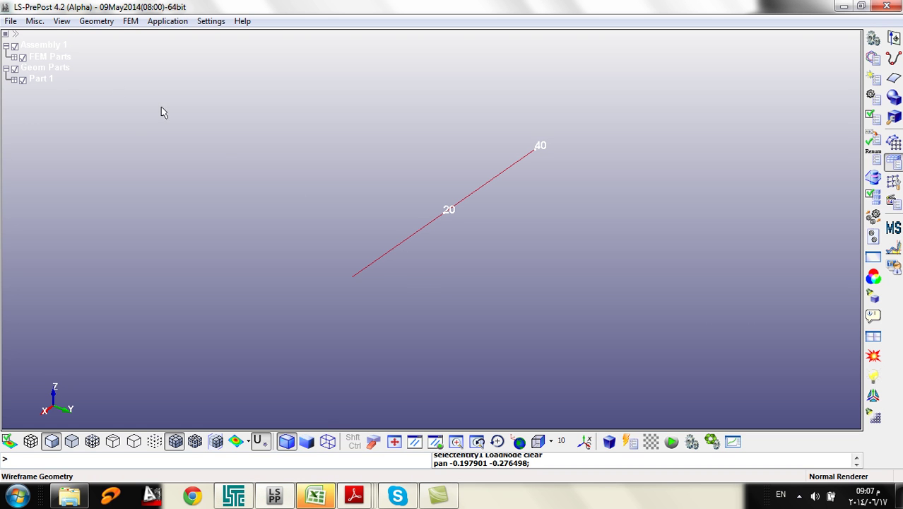
{"action": "left_click", "coordinate": [10, 21]}
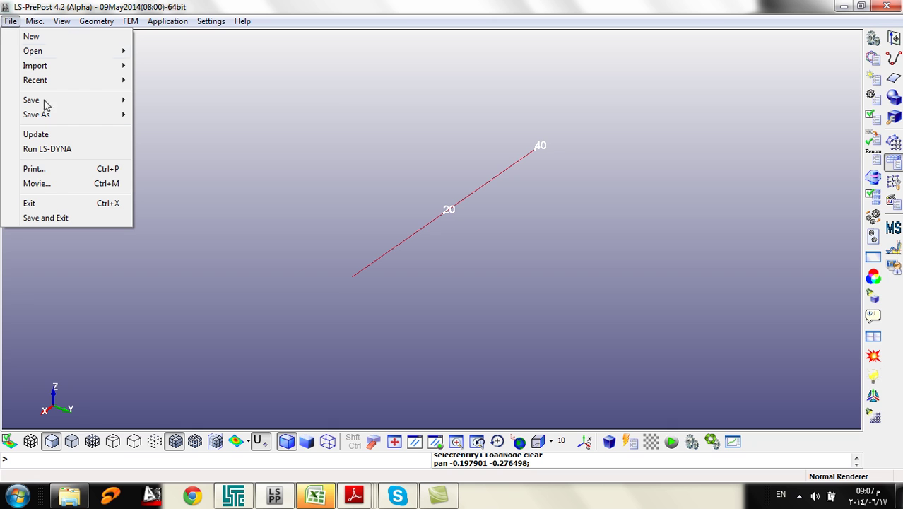
{"action": "mouse_move", "coordinate": [71, 115]}
{"action": "left_click", "coordinate": [211, 117]}
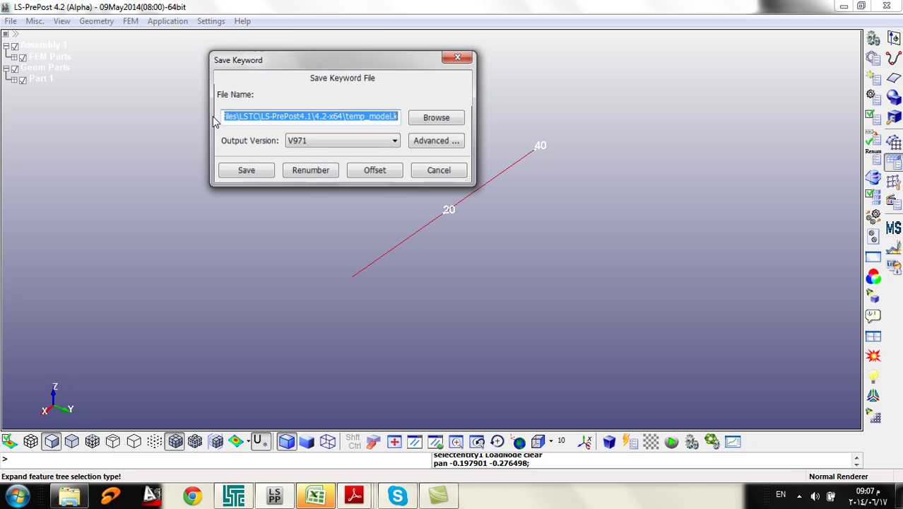
{"action": "left_click", "coordinate": [439, 170]}
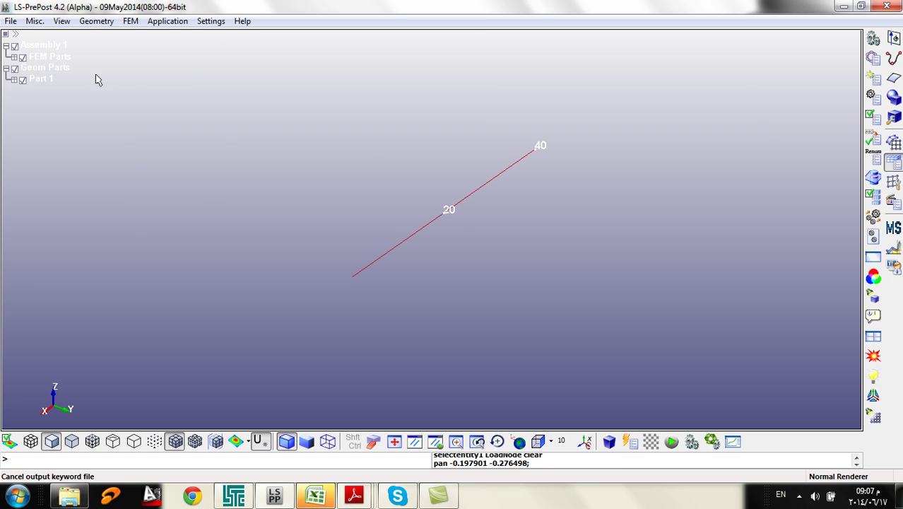
{"action": "left_click", "coordinate": [17, 22]}
{"action": "mouse_move", "coordinate": [43, 116]}
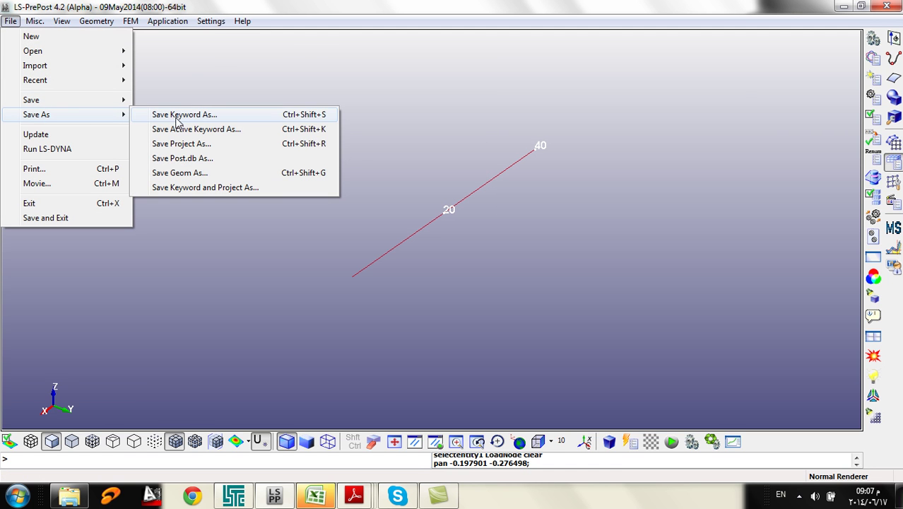
{"action": "left_click", "coordinate": [211, 85]}
Start saving the model as a keyword file and browse to the Simple Beam folder inside the Videos folder
{"action": "left_click", "coordinate": [9, 22]}
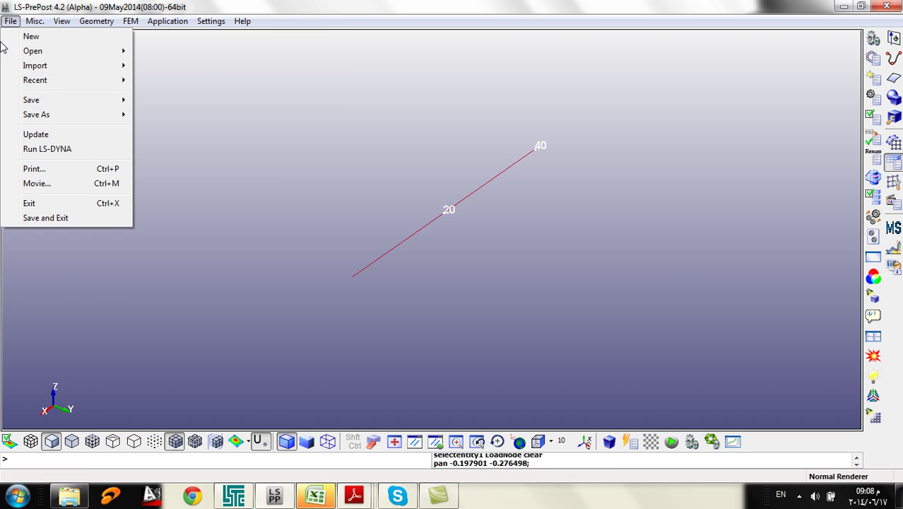
{"action": "mouse_move", "coordinate": [63, 115]}
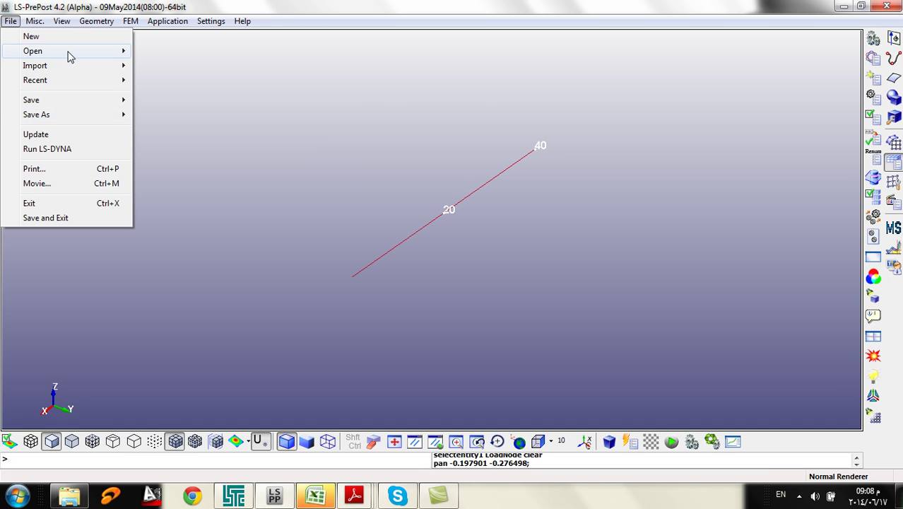
{"action": "mouse_move", "coordinate": [70, 56]}
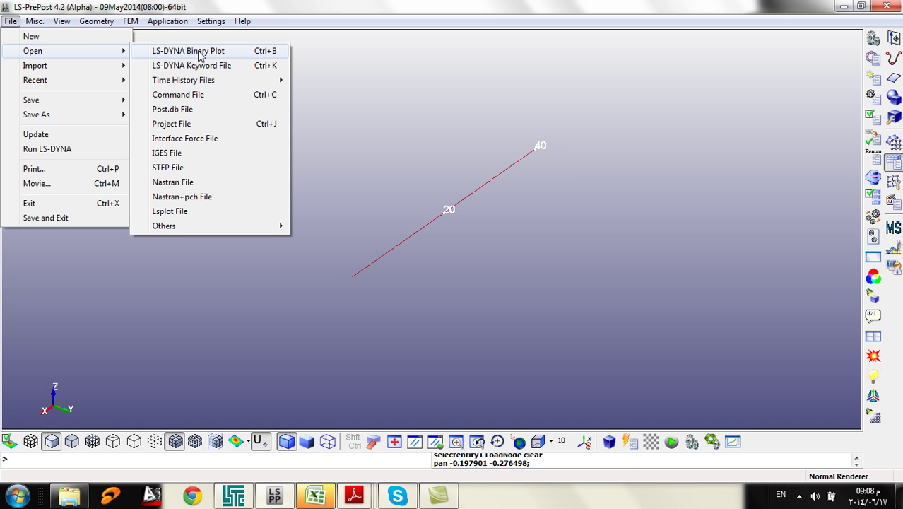
{"action": "mouse_move", "coordinate": [43, 104]}
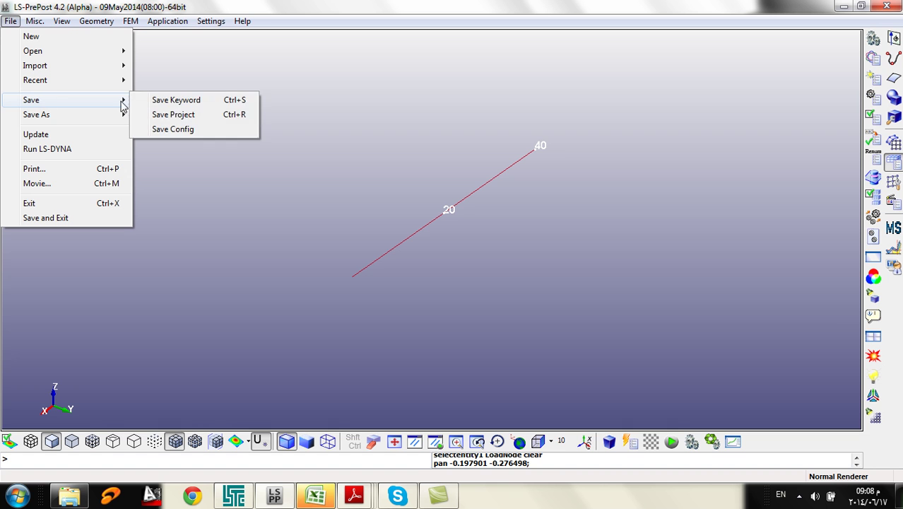
{"action": "left_click", "coordinate": [170, 115]}
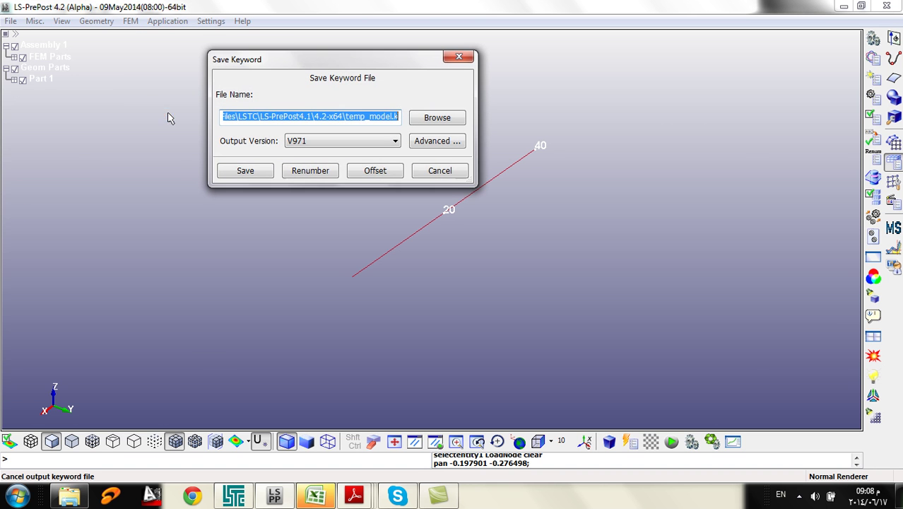
{"action": "left_click", "coordinate": [439, 121]}
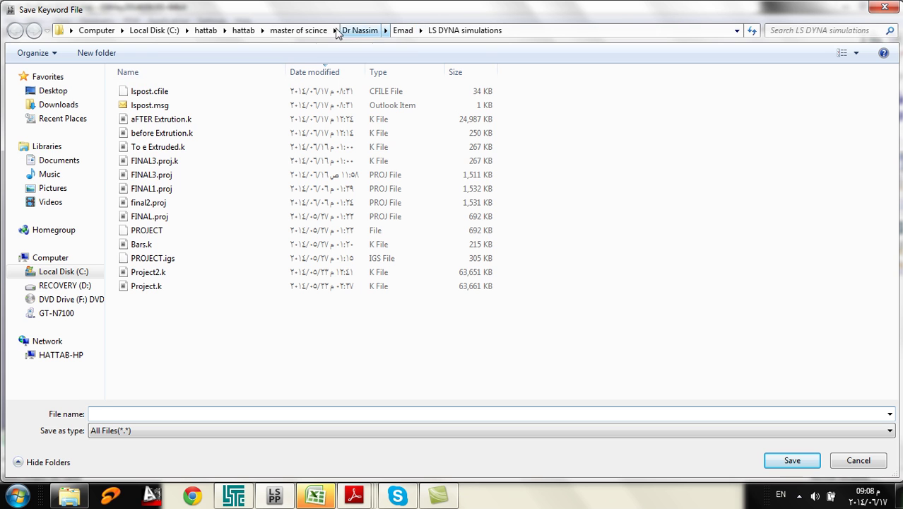
{"action": "left_click", "coordinate": [290, 30]}
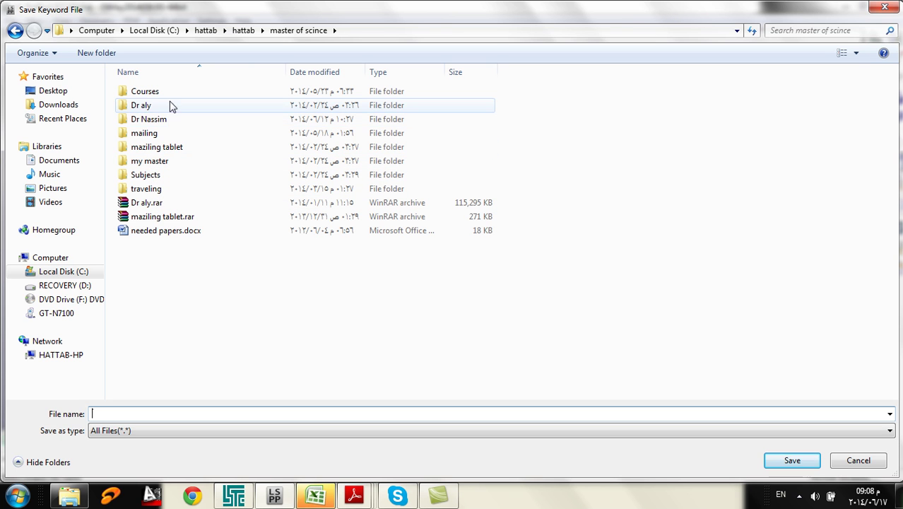
{"action": "double_click", "coordinate": [150, 119]}
{"action": "double_click", "coordinate": [173, 244]}
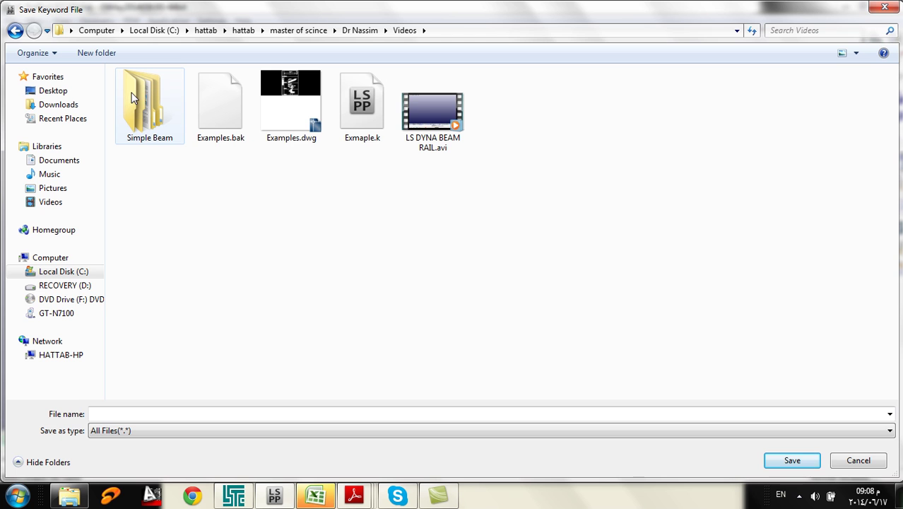
{"action": "double_click", "coordinate": [133, 100]}
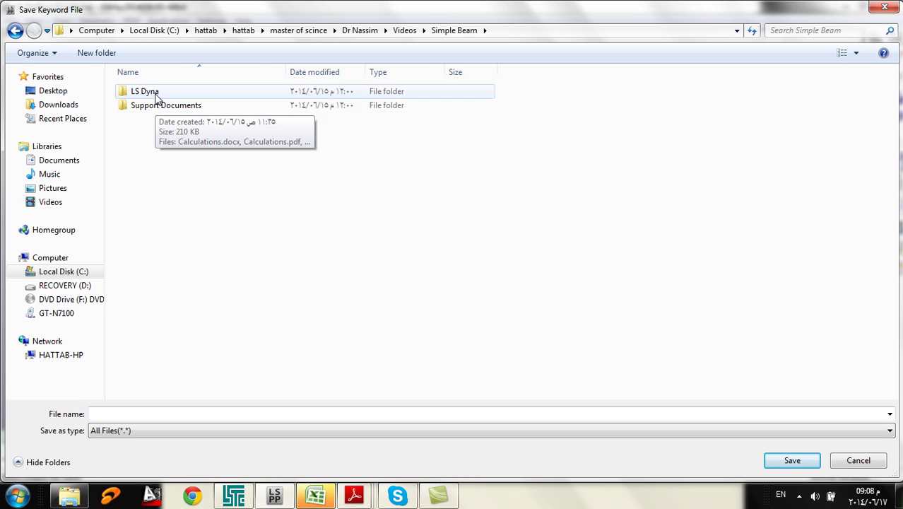
Create a new folder named Example inside the Simple Beam folder and open it
{"action": "left_click", "coordinate": [94, 56]}
{"action": "type", "text": "eam > "}
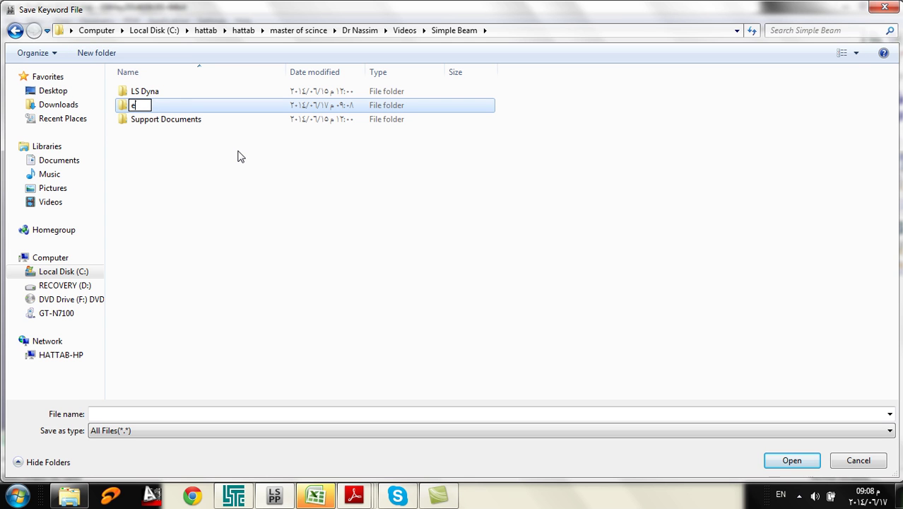
{"action": "type", "text": "Example"}
{"action": "key", "text": "Return"}
{"action": "key", "text": "Return"}
Name the keyword file Example.k and save it in the Example folder with output version V971
{"action": "left_click", "coordinate": [175, 414]}
{"action": "type", "text": "Examp"}
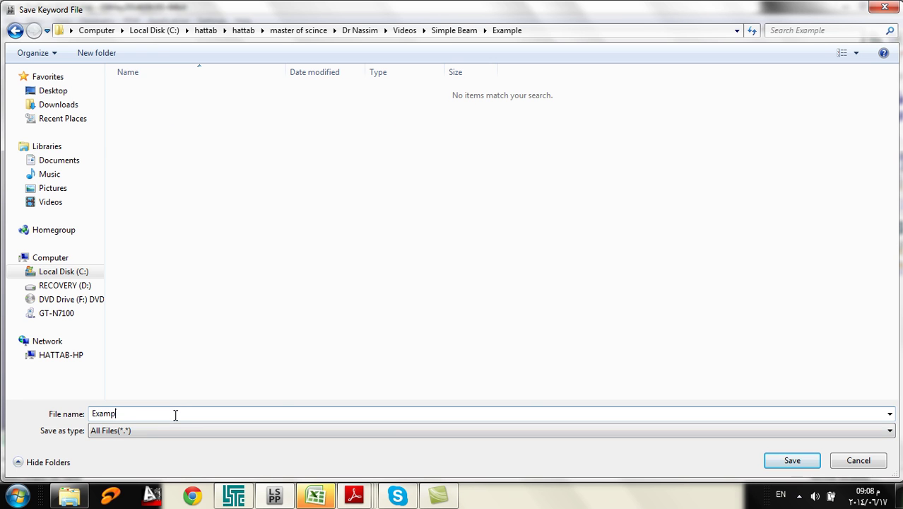
{"action": "left_click", "coordinate": [792, 460]}
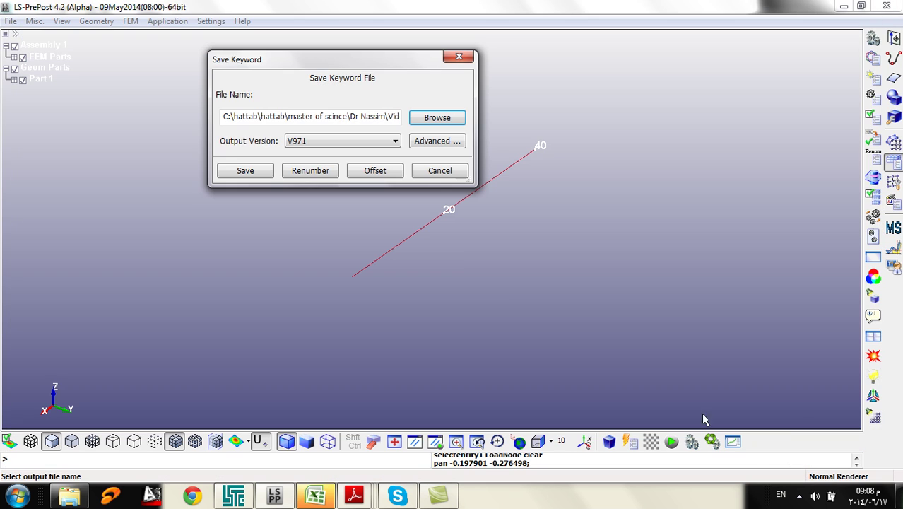
{"action": "left_click", "coordinate": [235, 172]}
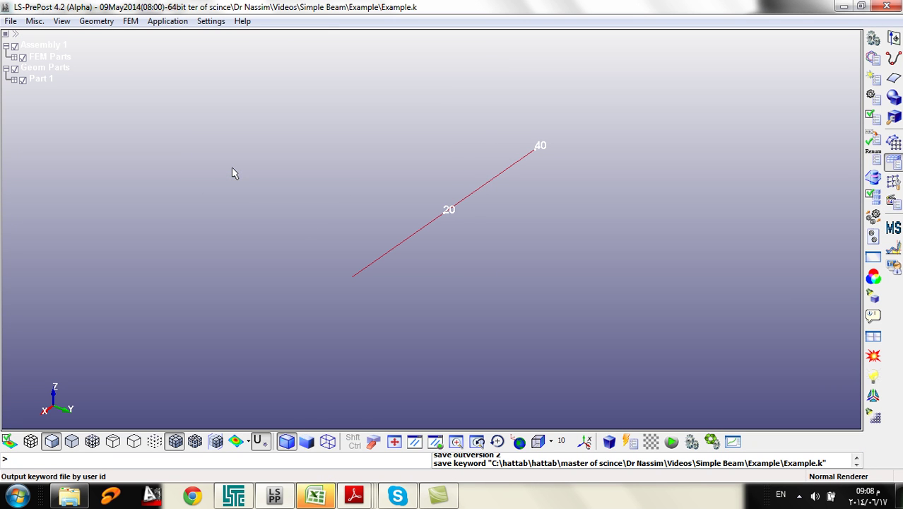
Switch to LS-DYNA Program Manager, set up a new analysis run and start browsing for its input file
{"action": "left_click", "coordinate": [228, 496]}
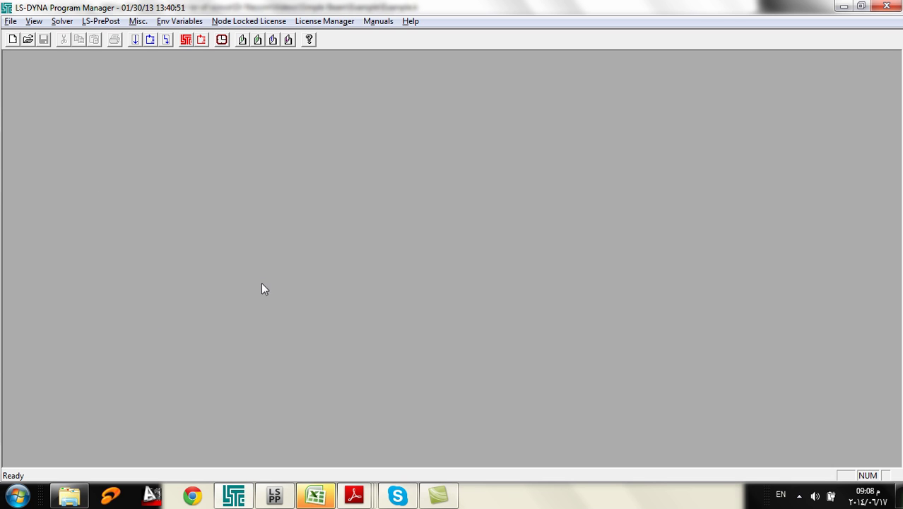
{"action": "left_click", "coordinate": [137, 40]}
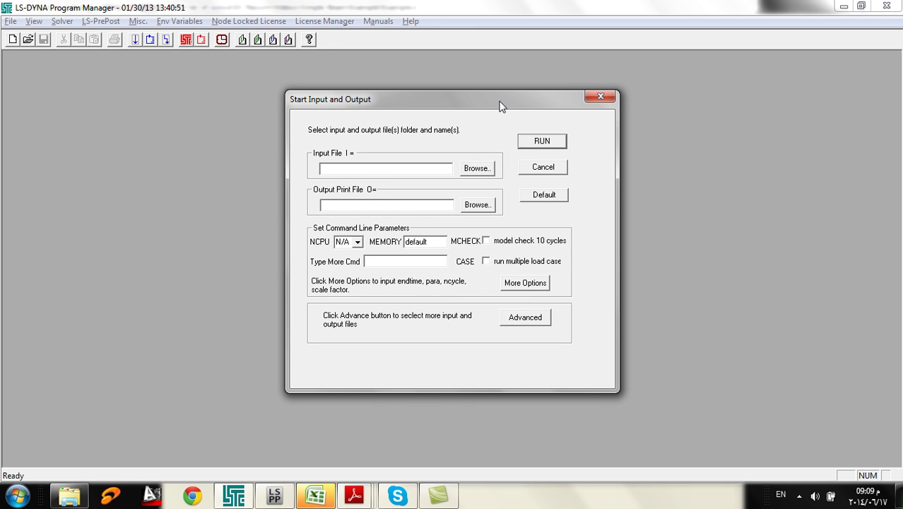
{"action": "left_click", "coordinate": [475, 170]}
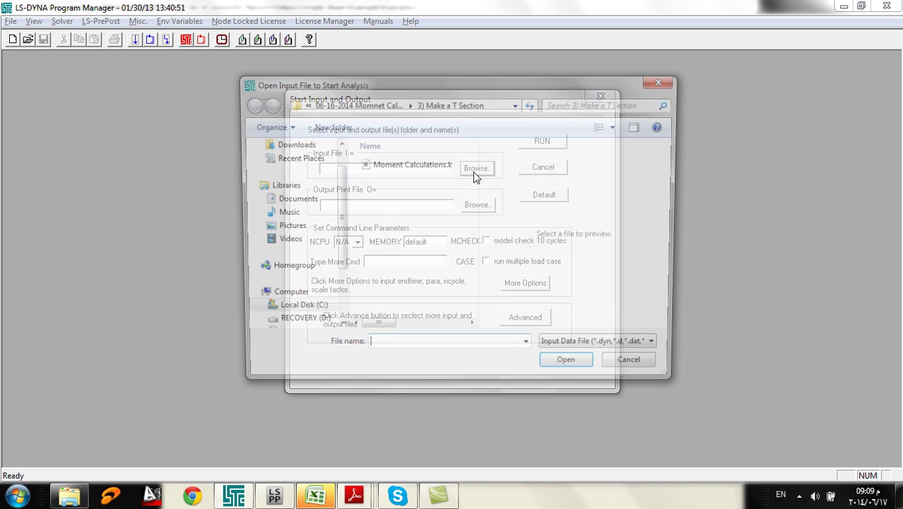
Load Example.k from the Example folder under Videos > Simple Beam as the analysis input file
{"action": "left_click", "coordinate": [350, 104]}
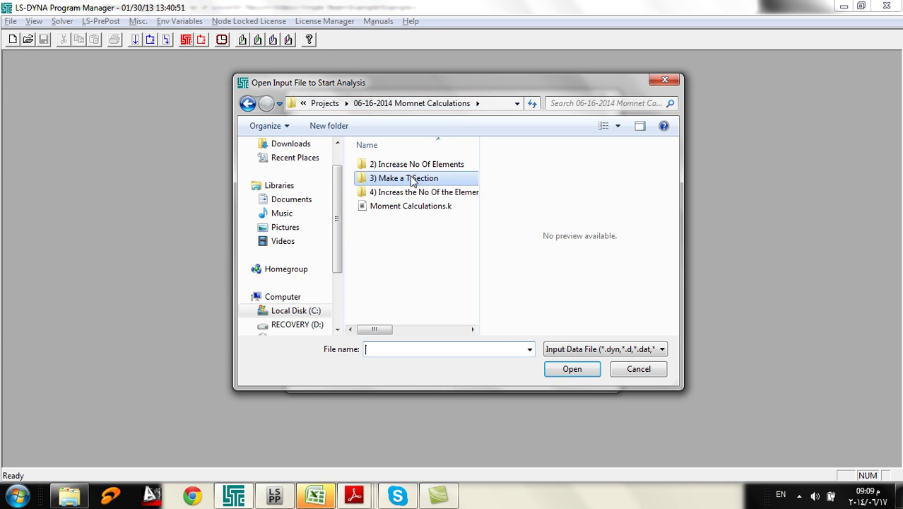
{"action": "left_click", "coordinate": [329, 103]}
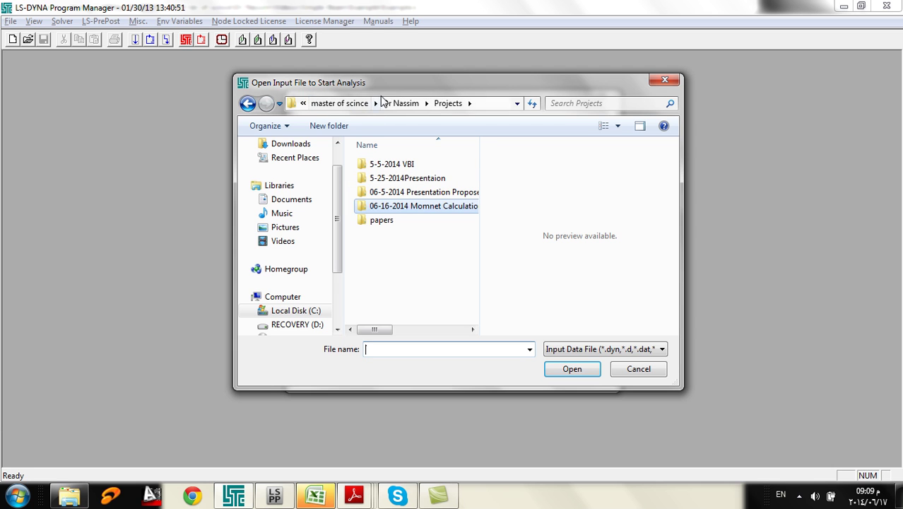
{"action": "left_click", "coordinate": [404, 107]}
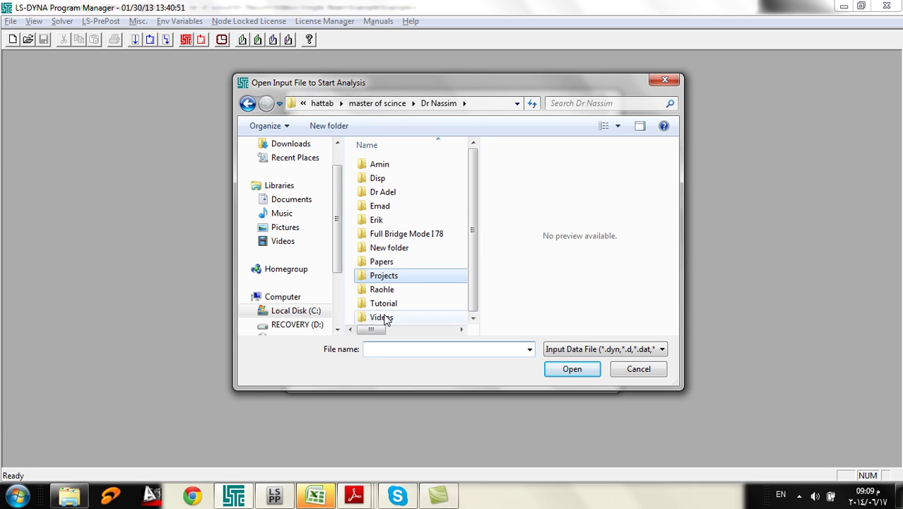
{"action": "double_click", "coordinate": [382, 317]}
{"action": "left_click", "coordinate": [393, 185]}
{"action": "double_click", "coordinate": [393, 186]}
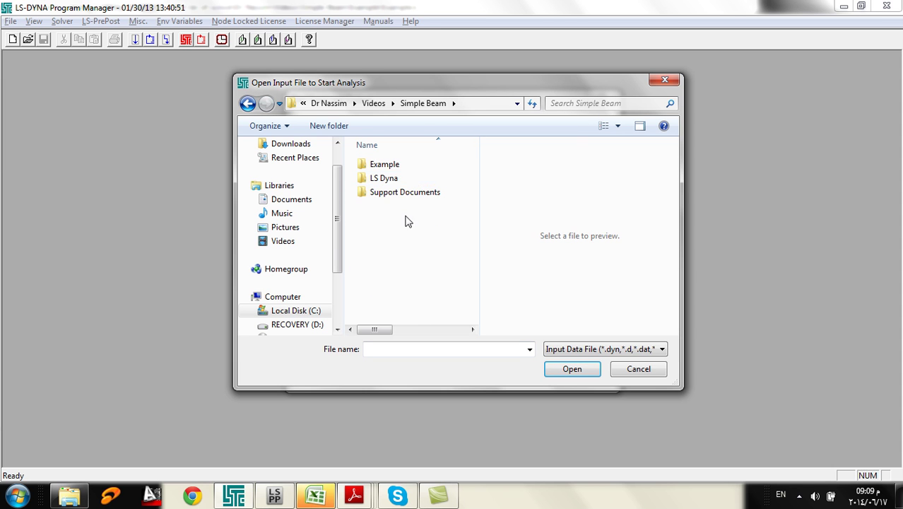
{"action": "double_click", "coordinate": [402, 161]}
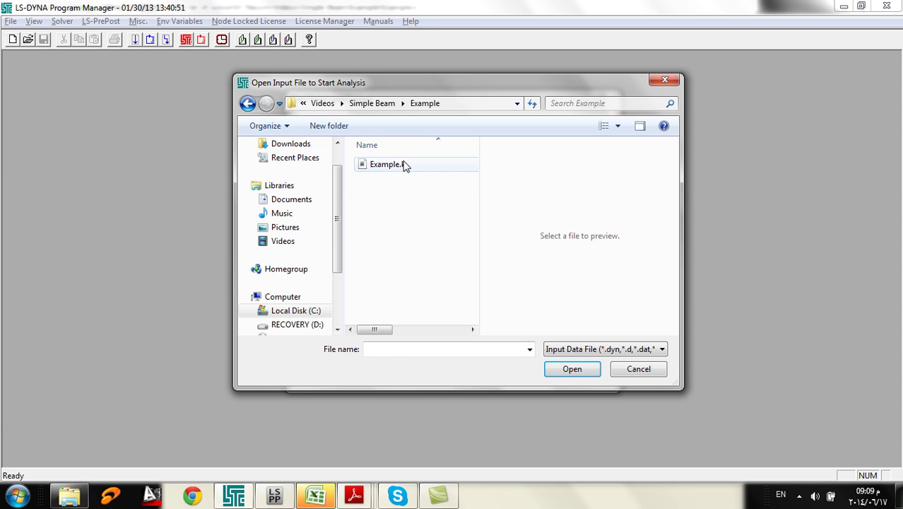
{"action": "double_click", "coordinate": [399, 165]}
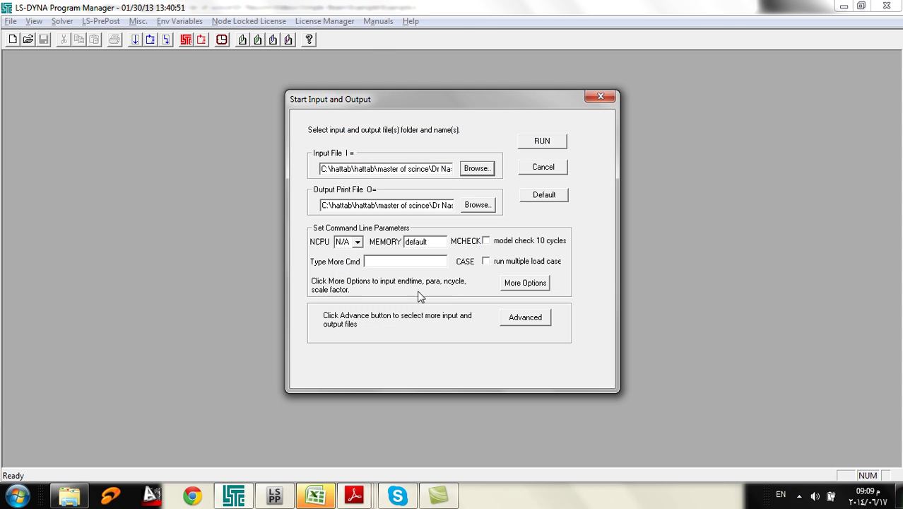
Run the LS-DYNA analysis, close the solver window once it terminates, and switch back to LS-PrePost
{"action": "left_click", "coordinate": [542, 142]}
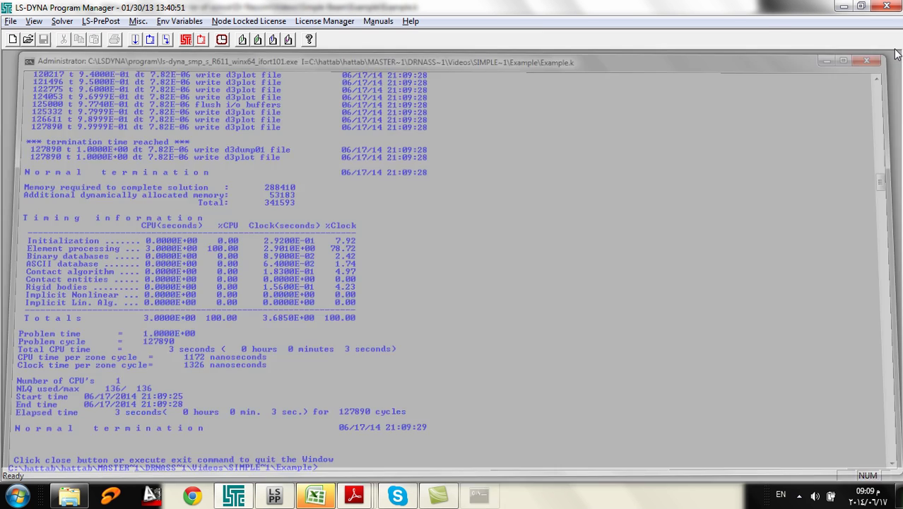
{"action": "left_click", "coordinate": [894, 48]}
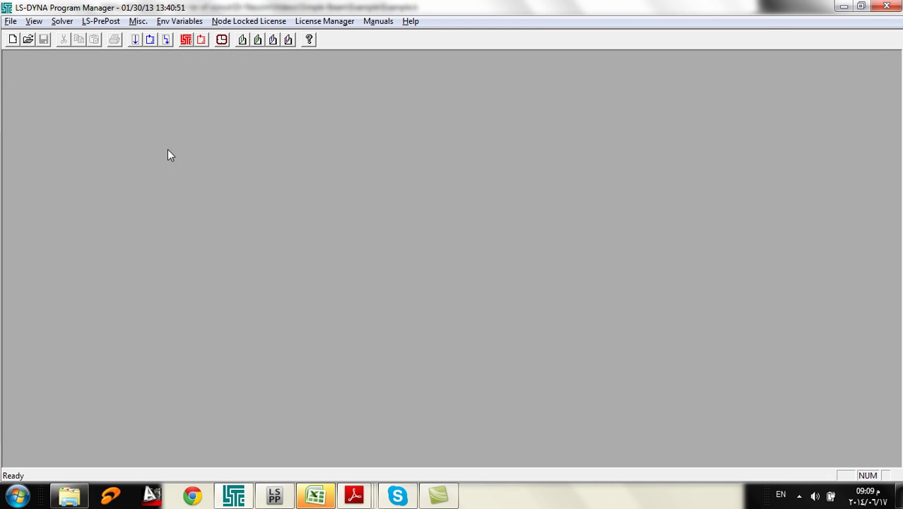
{"action": "left_click", "coordinate": [274, 495]}
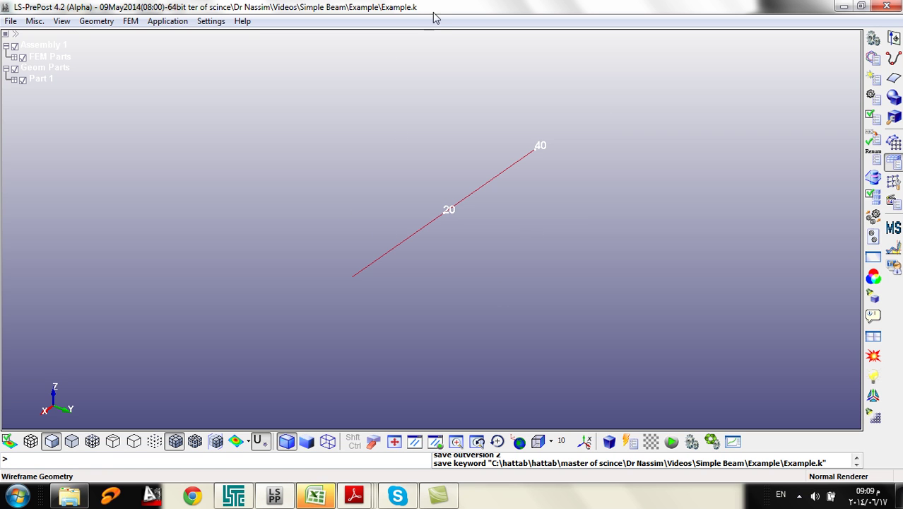
{"action": "left_click", "coordinate": [9, 22]}
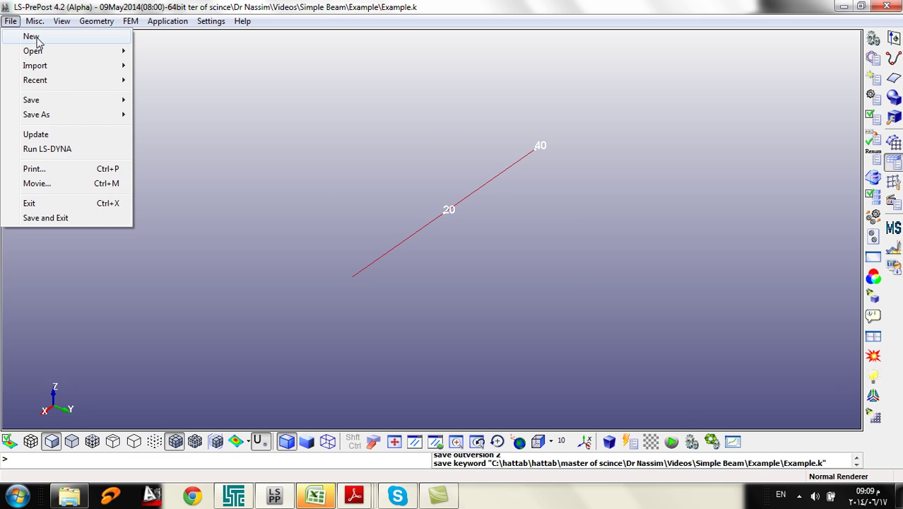
{"action": "left_click", "coordinate": [31, 37]}
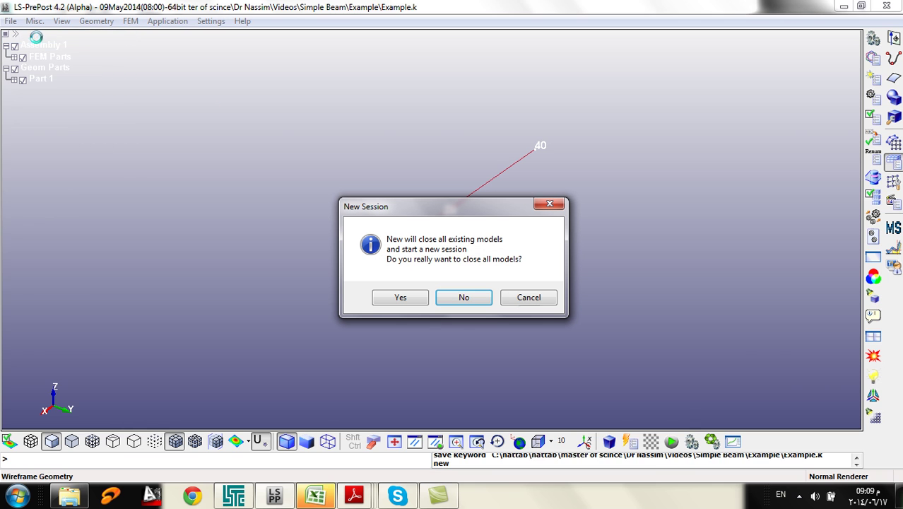
{"action": "left_click", "coordinate": [463, 297]}
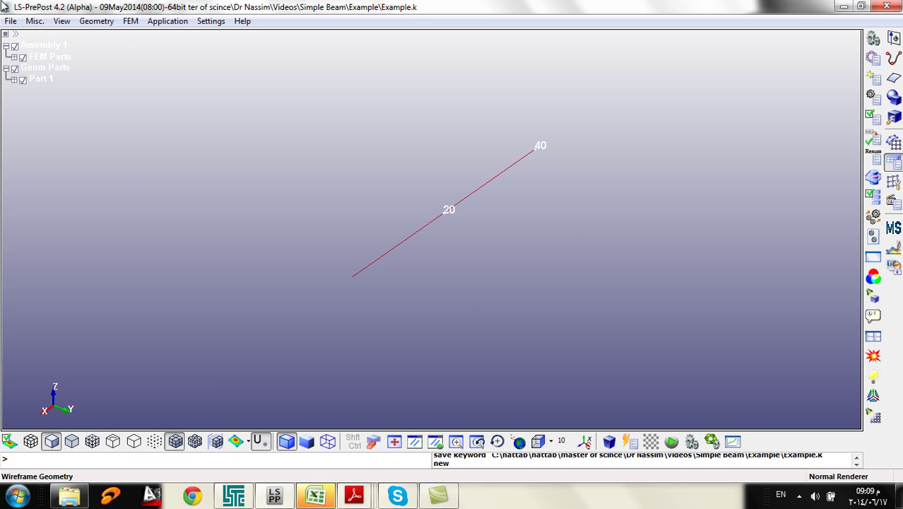
Clear the current beam model by starting a new file, and return to LS-PrePost
{"action": "left_click", "coordinate": [10, 21]}
{"action": "left_click", "coordinate": [31, 36]}
{"action": "left_click", "coordinate": [400, 297]}
{"action": "left_click", "coordinate": [463, 292]}
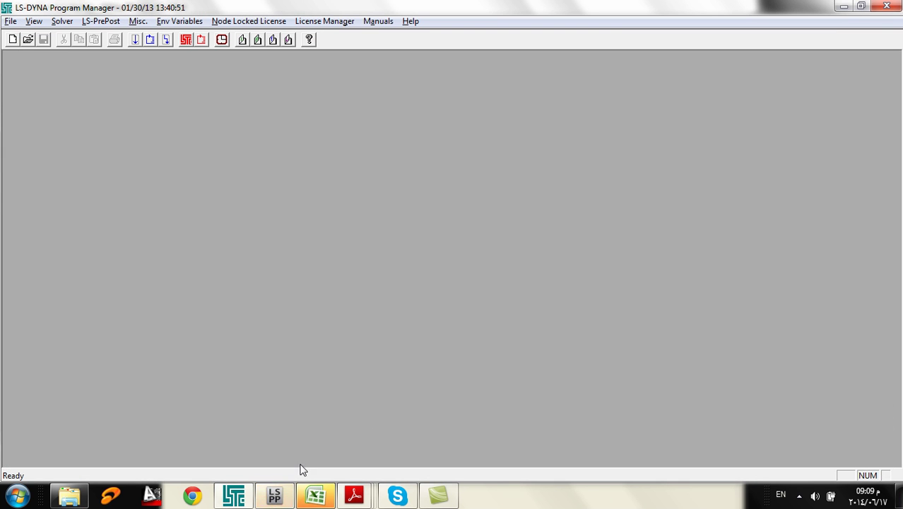
{"action": "left_click", "coordinate": [274, 494]}
Open the d3plot binary plot results file from the Example folder
{"action": "left_click", "coordinate": [12, 21]}
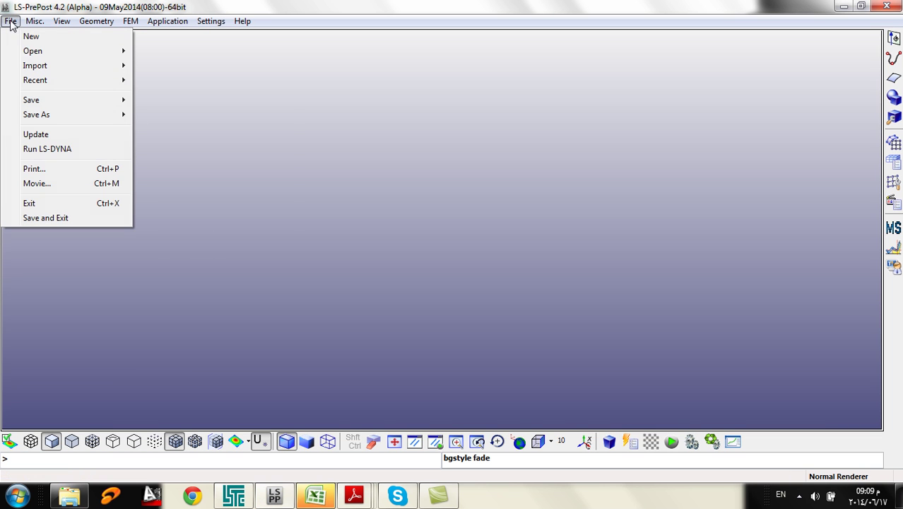
{"action": "mouse_move", "coordinate": [30, 54]}
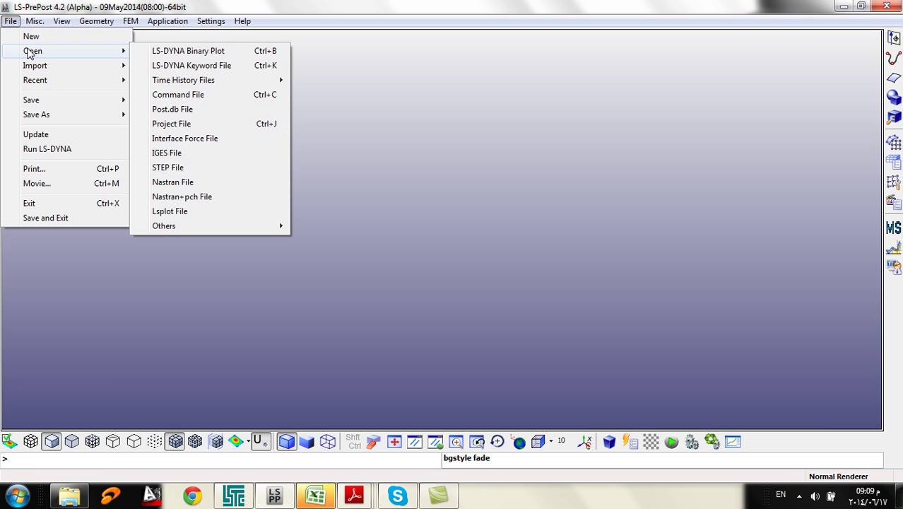
{"action": "left_click", "coordinate": [219, 54]}
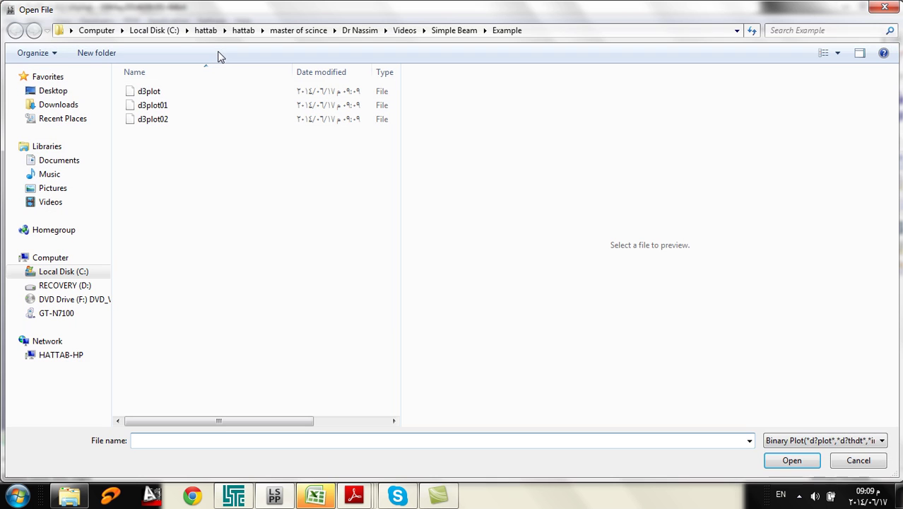
{"action": "left_click", "coordinate": [448, 32]}
{"action": "double_click", "coordinate": [214, 96]}
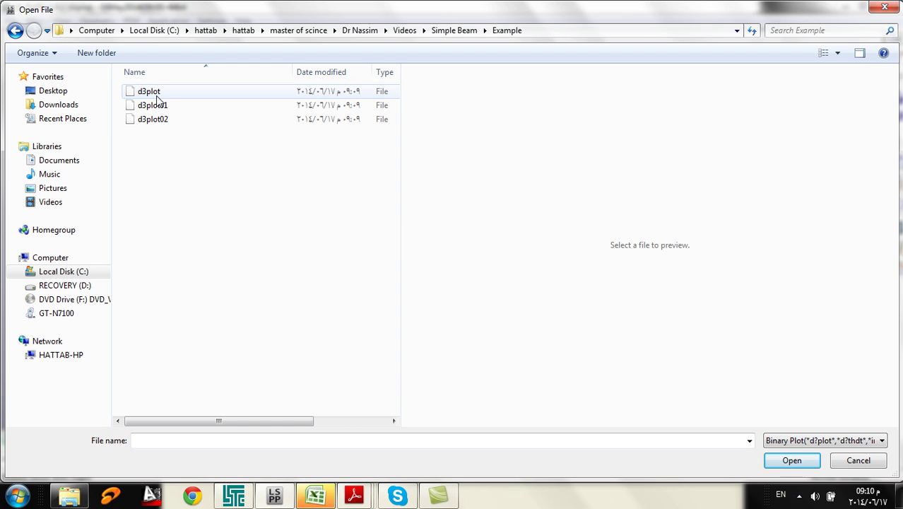
{"action": "left_click", "coordinate": [152, 92]}
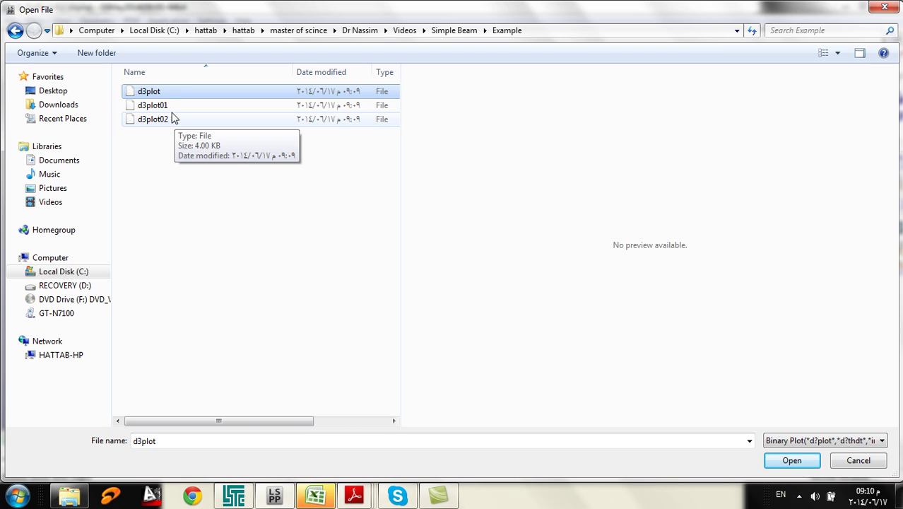
{"action": "left_click", "coordinate": [159, 108]}
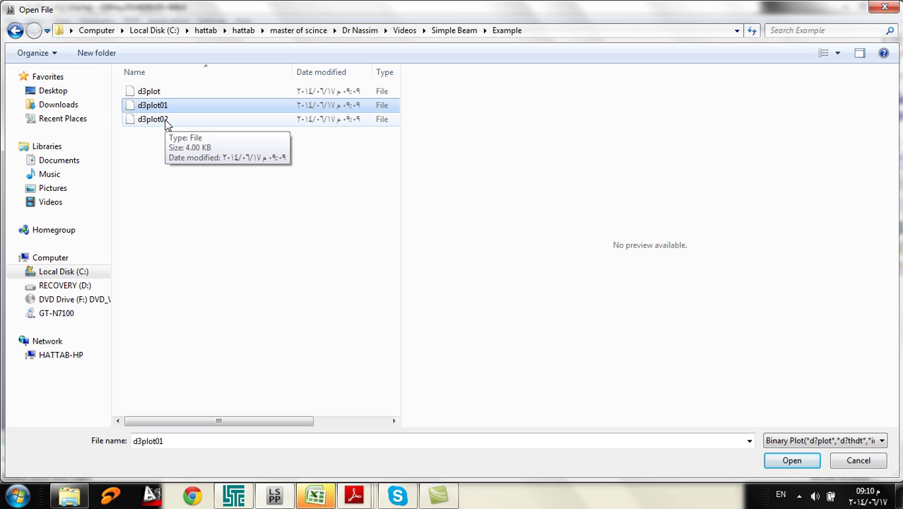
{"action": "left_click", "coordinate": [147, 94]}
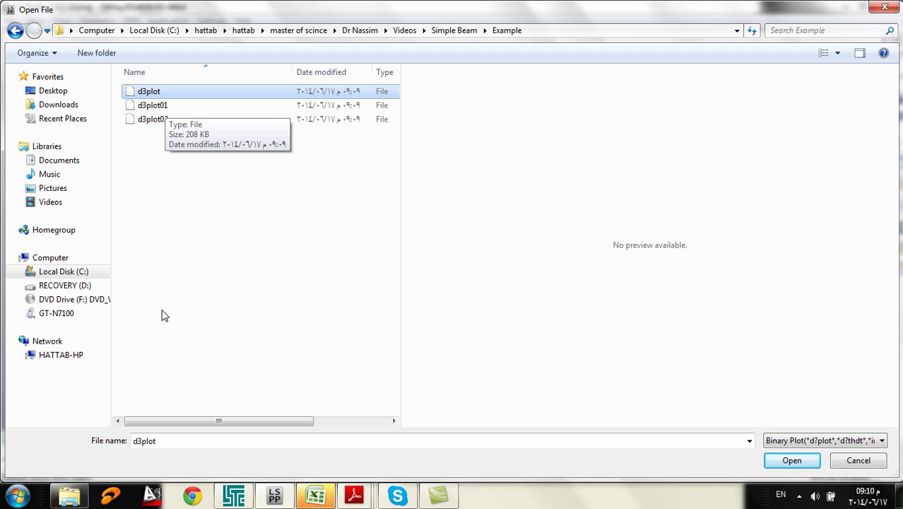
{"action": "double_click", "coordinate": [158, 92]}
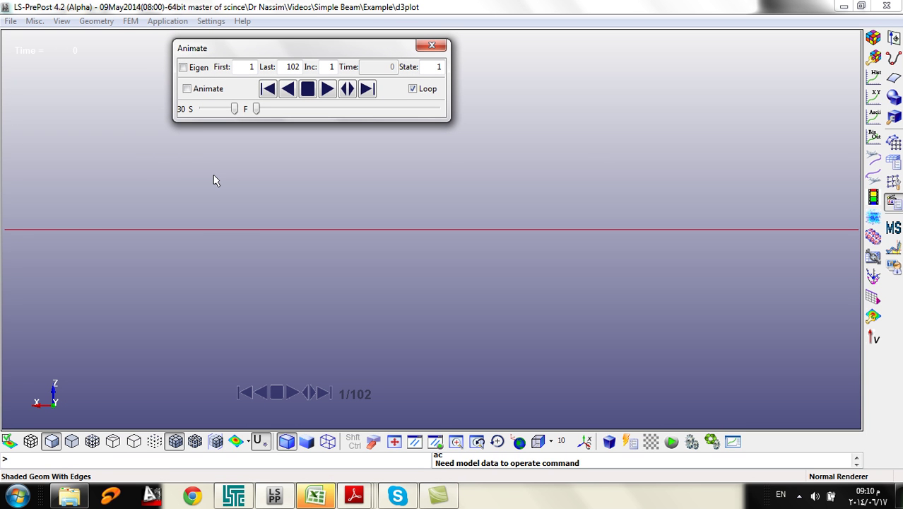
Play the beam animation forward and apply a displacement scale factor of 1000 to the whole model in X, Y and Z
{"action": "left_click", "coordinate": [328, 92]}
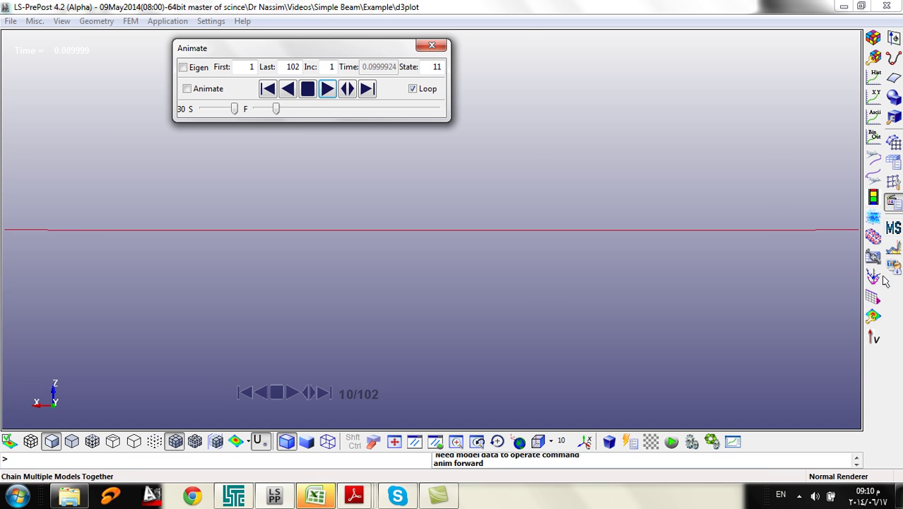
{"action": "left_click", "coordinate": [875, 318]}
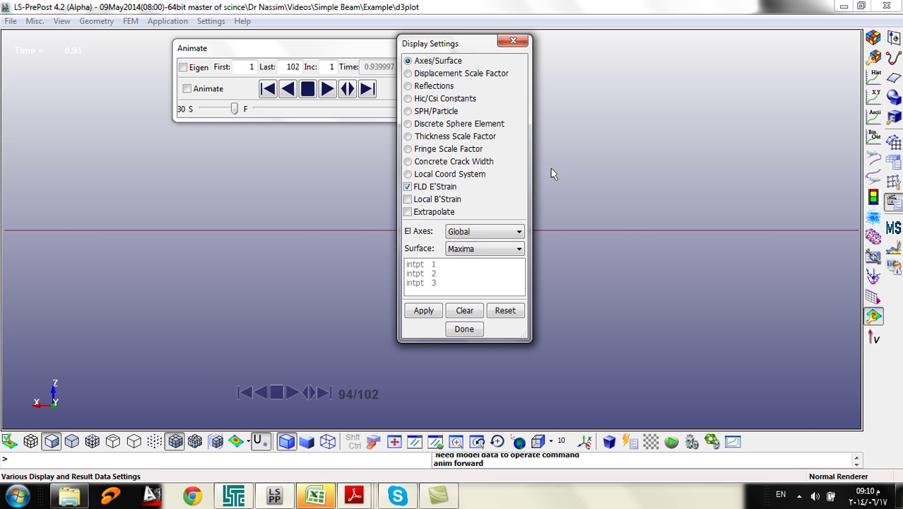
{"action": "left_click", "coordinate": [465, 74]}
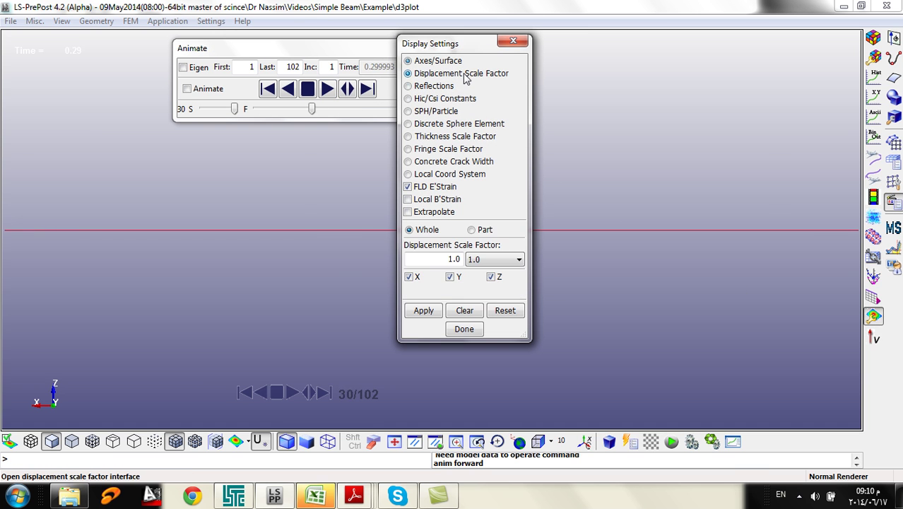
{"action": "double_click", "coordinate": [450, 259]}
{"action": "type", "text": "1000"}
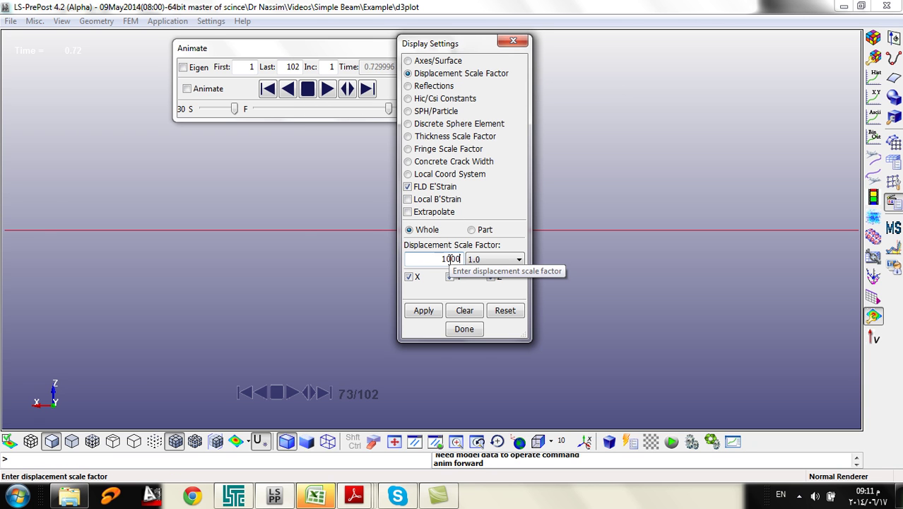
{"action": "left_click", "coordinate": [424, 311]}
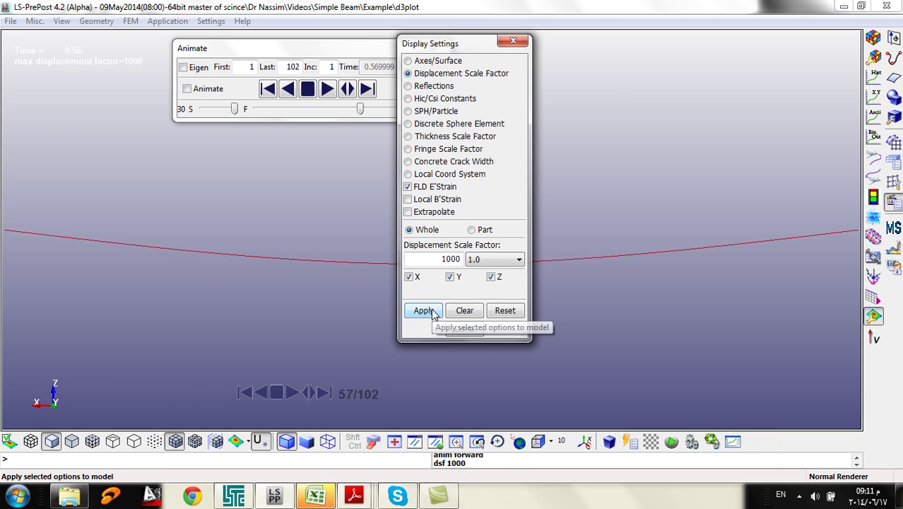
{"action": "left_click_drag", "start_coordinate": [462, 43], "coordinate": [761, 68]}
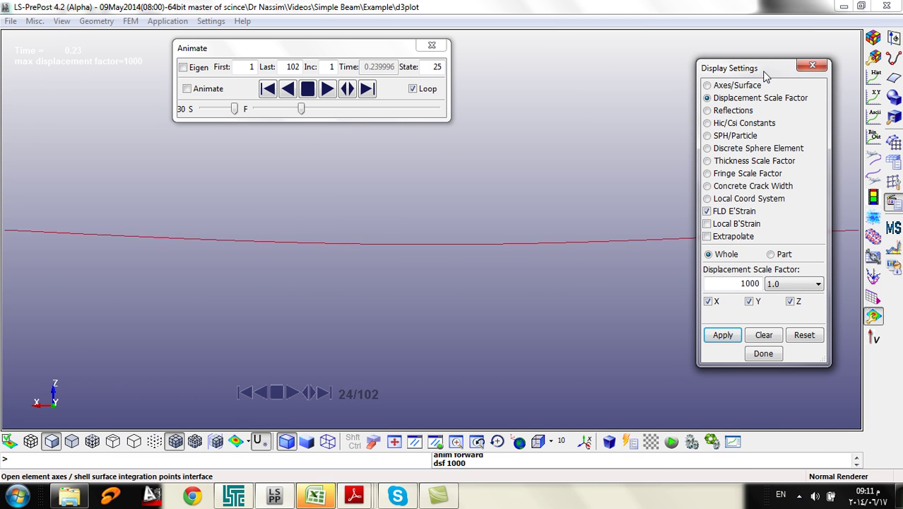
{"action": "left_click", "coordinate": [778, 359]}
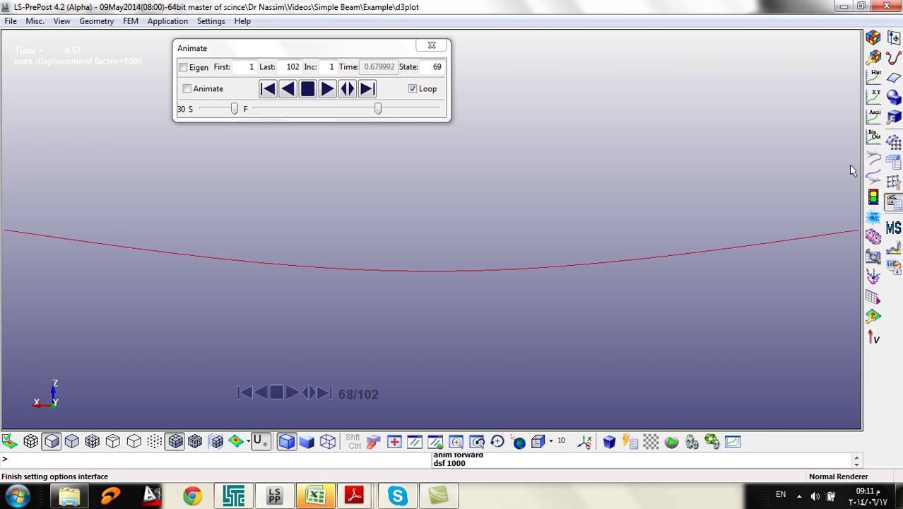
Fringe the beam by its s-moment resultant, followed by its t-moment resultant
{"action": "left_click", "coordinate": [873, 38]}
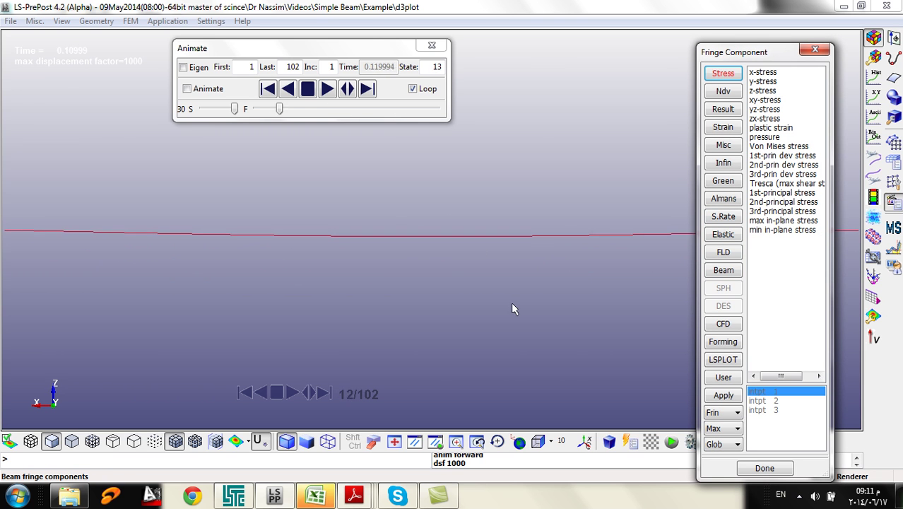
{"action": "left_click", "coordinate": [723, 271]}
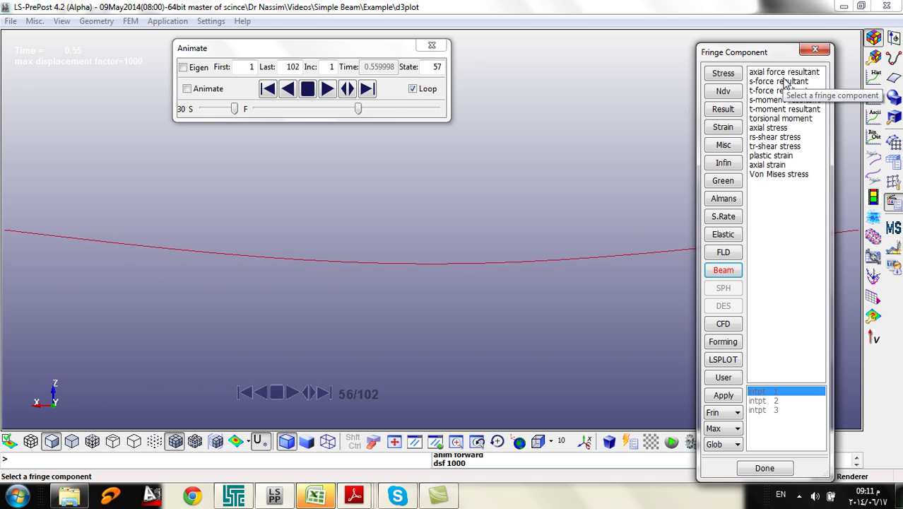
{"action": "left_click", "coordinate": [782, 101]}
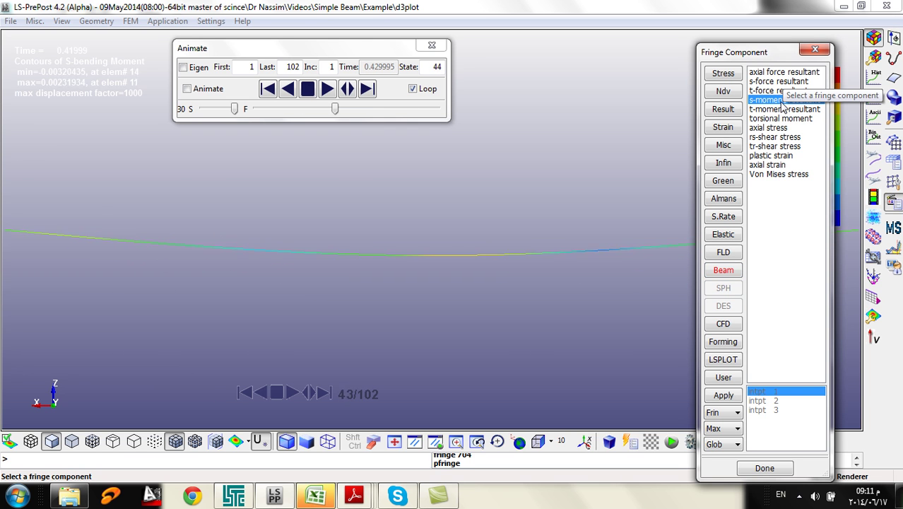
{"action": "left_click", "coordinate": [782, 109]}
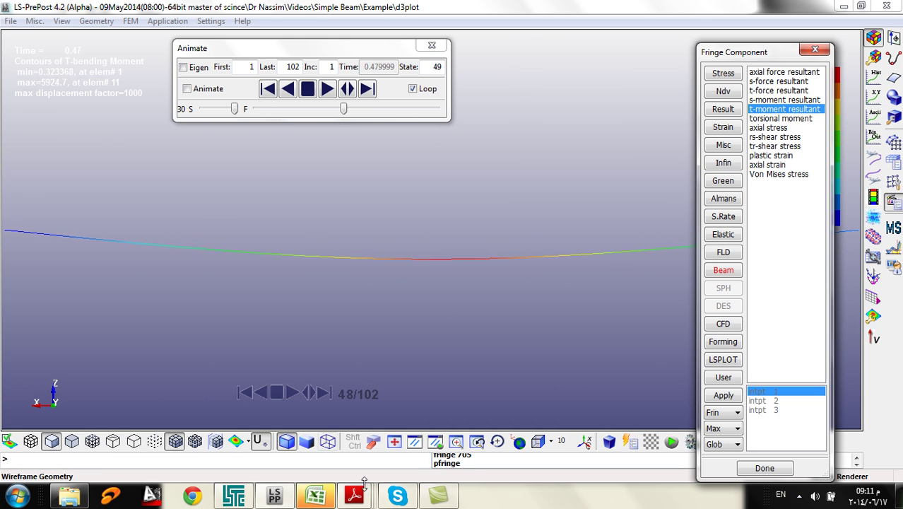
Switch to Adobe Reader to check the Ms and Mt axis directions in Moment Description.pdf, and return to LS-PrePost
{"action": "mouse_move", "coordinate": [366, 498]}
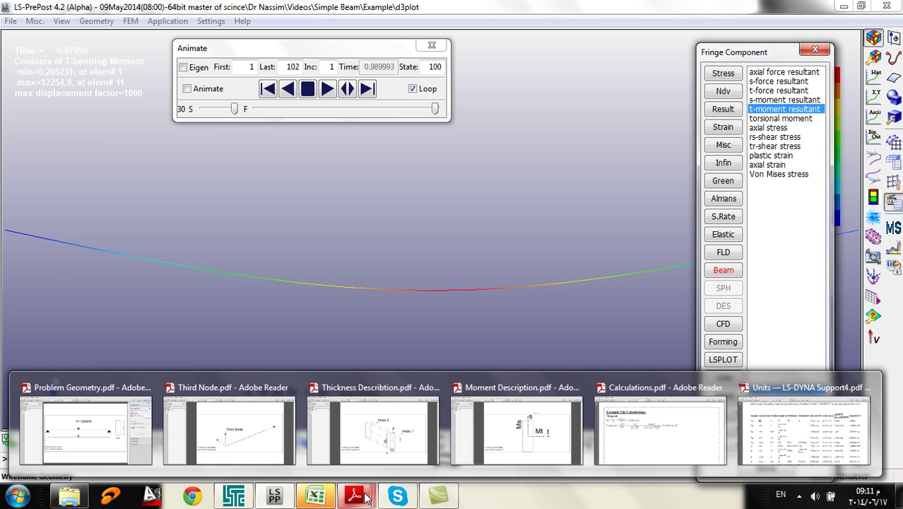
{"action": "left_click", "coordinate": [518, 441]}
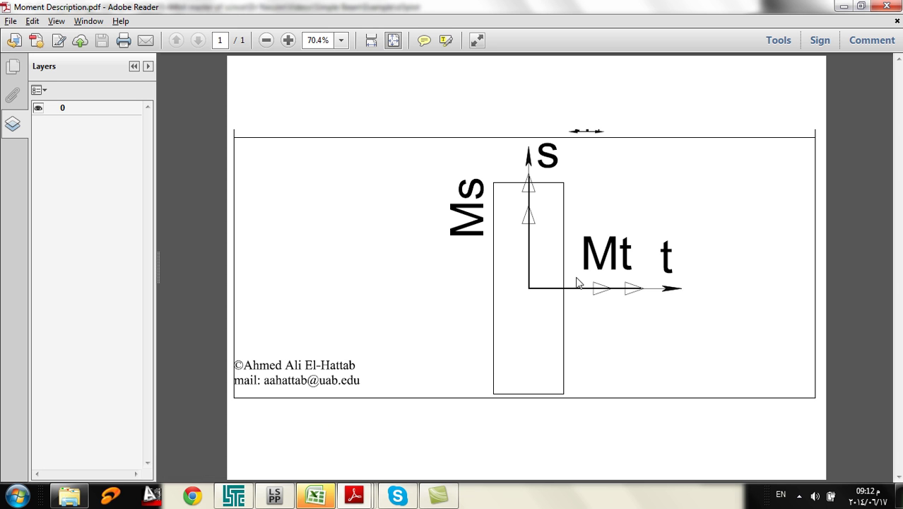
{"action": "left_click", "coordinate": [274, 496]}
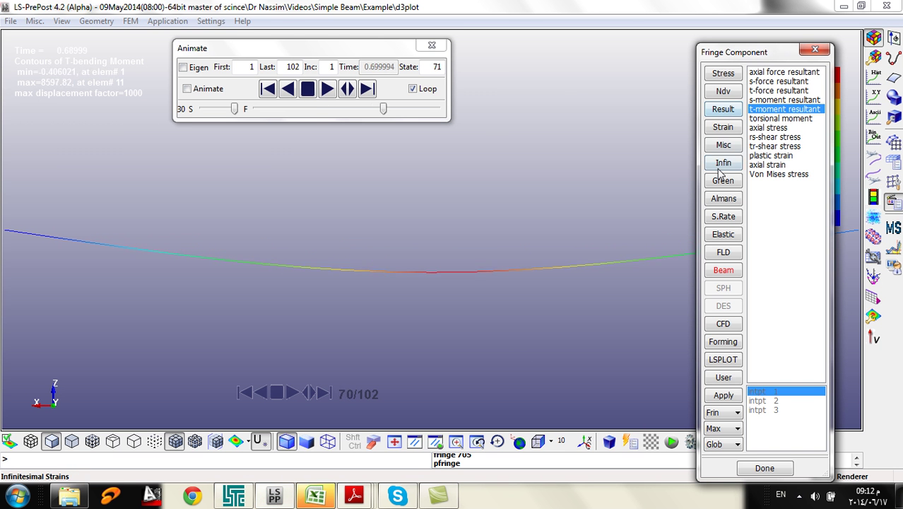
Stop the animation, set the displayed state to 102, and move the fringe component dialog clear of the fringe legend
{"action": "left_click", "coordinate": [308, 88]}
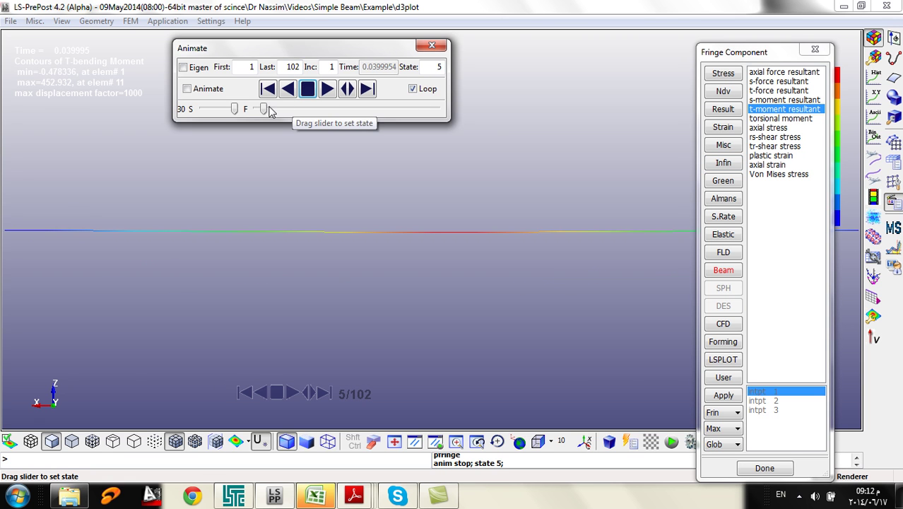
{"action": "left_click_drag", "start_coordinate": [265, 111], "coordinate": [498, 142]}
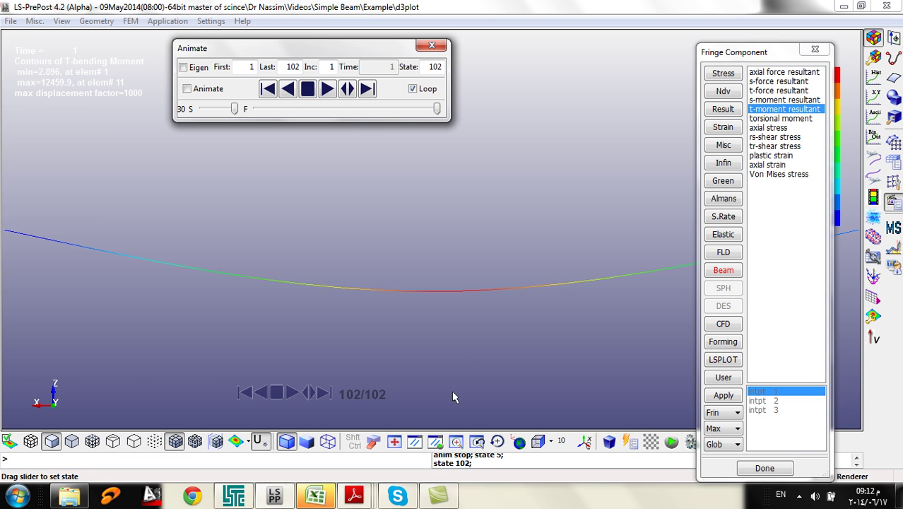
{"action": "left_click_drag", "start_coordinate": [756, 60], "coordinate": [609, 53]}
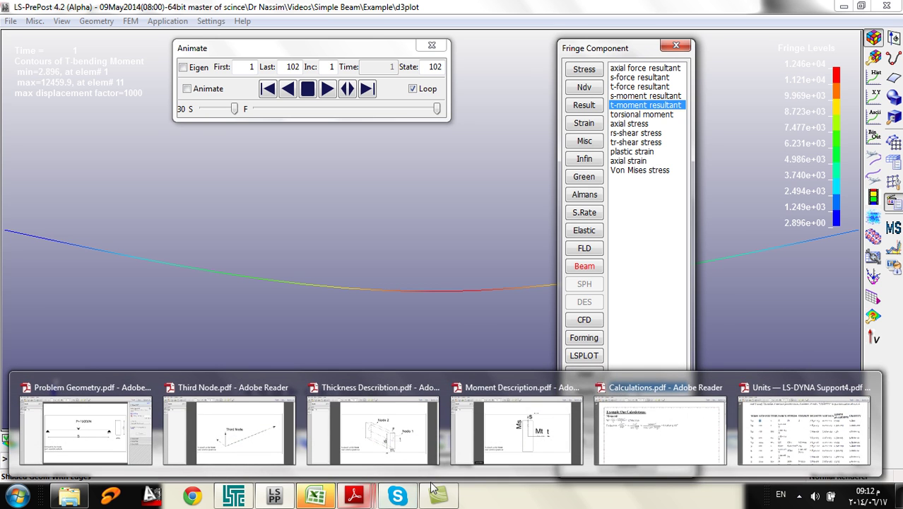
Compare the maximum T-bending moment in LS-PrePost with the hand-calculated moment in Calculations.pdf in Adobe Reader
{"action": "left_click", "coordinate": [635, 448]}
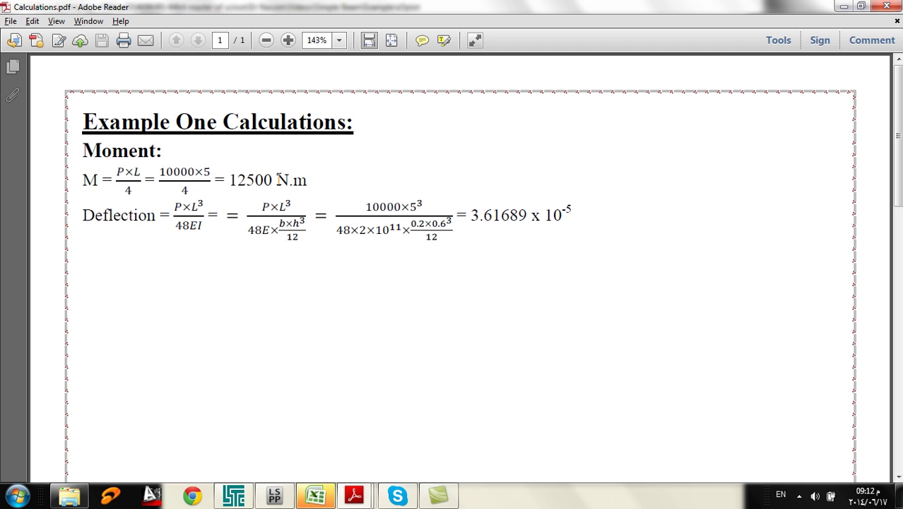
{"action": "left_click", "coordinate": [277, 495]}
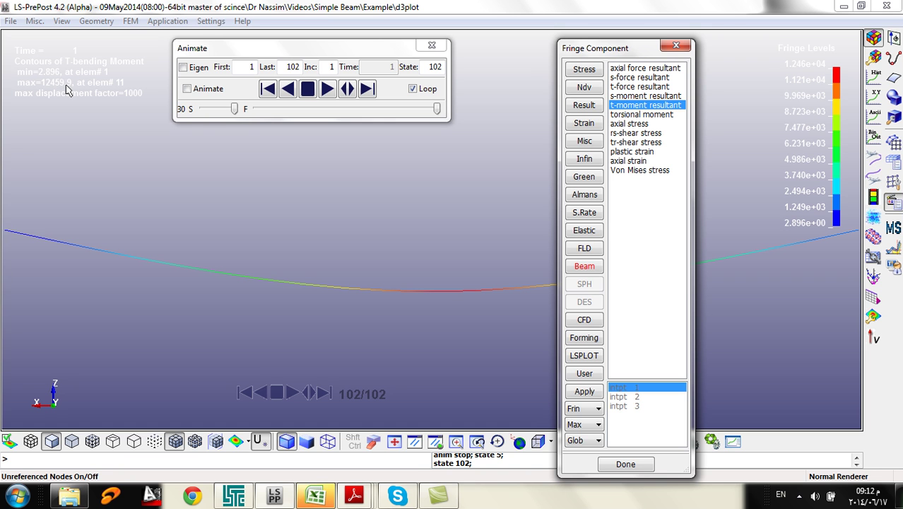
{"action": "mouse_move", "coordinate": [349, 502]}
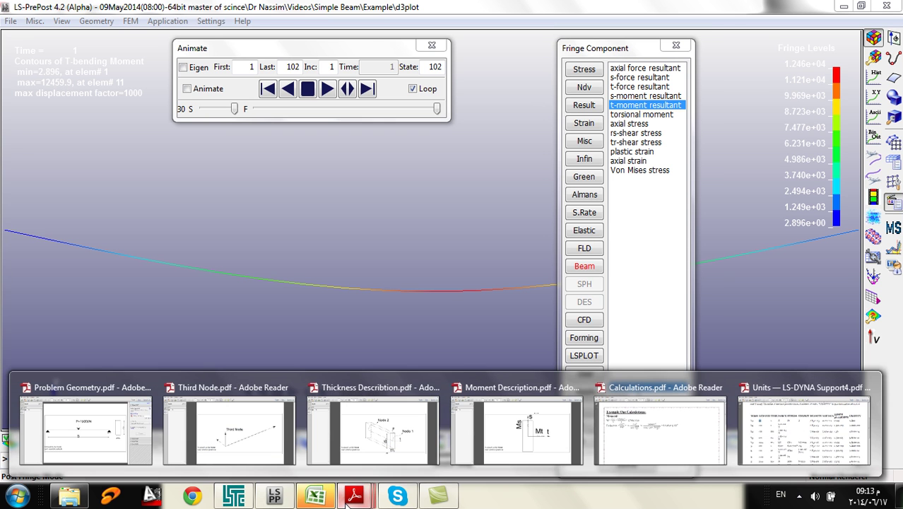
{"action": "left_click", "coordinate": [648, 432]}
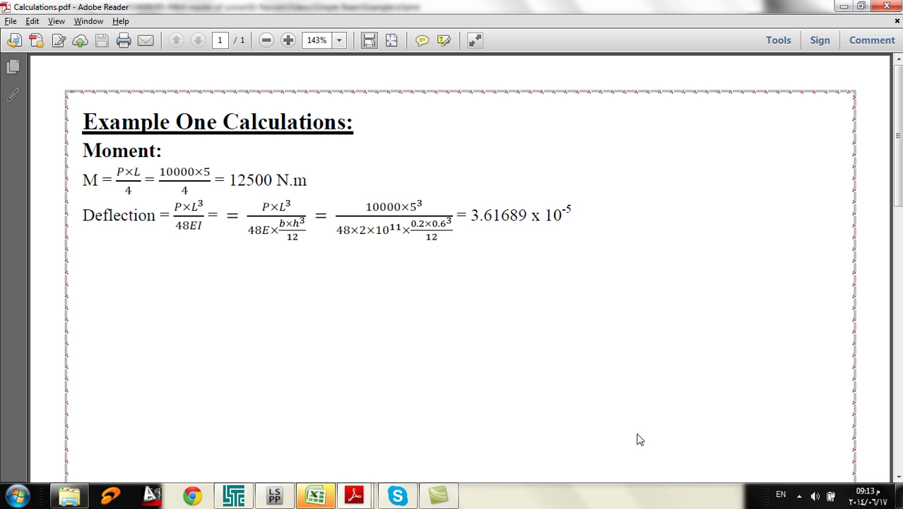